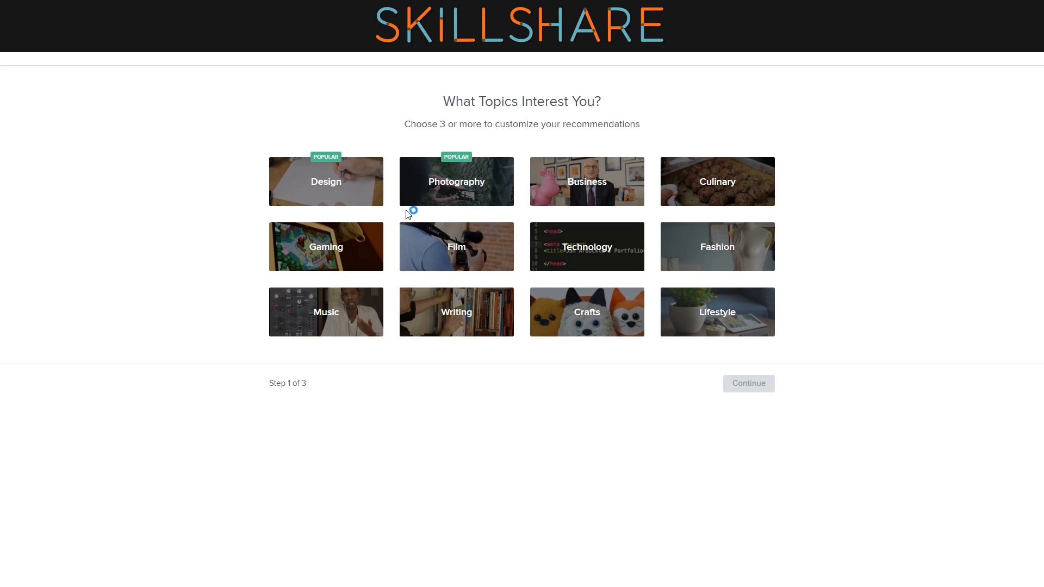
left_click(369, 196)
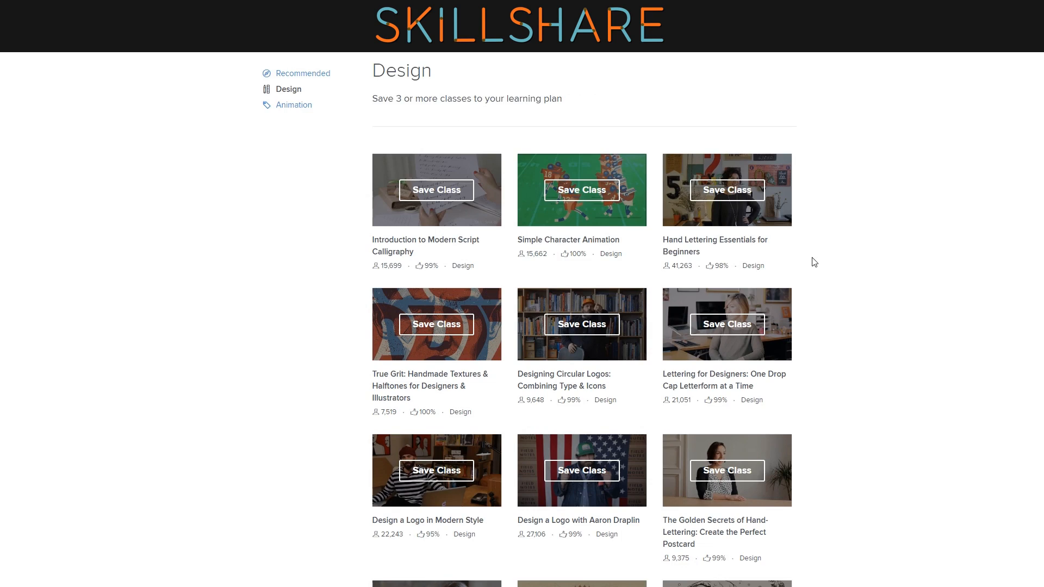
scroll(843, 261, "down", 10)
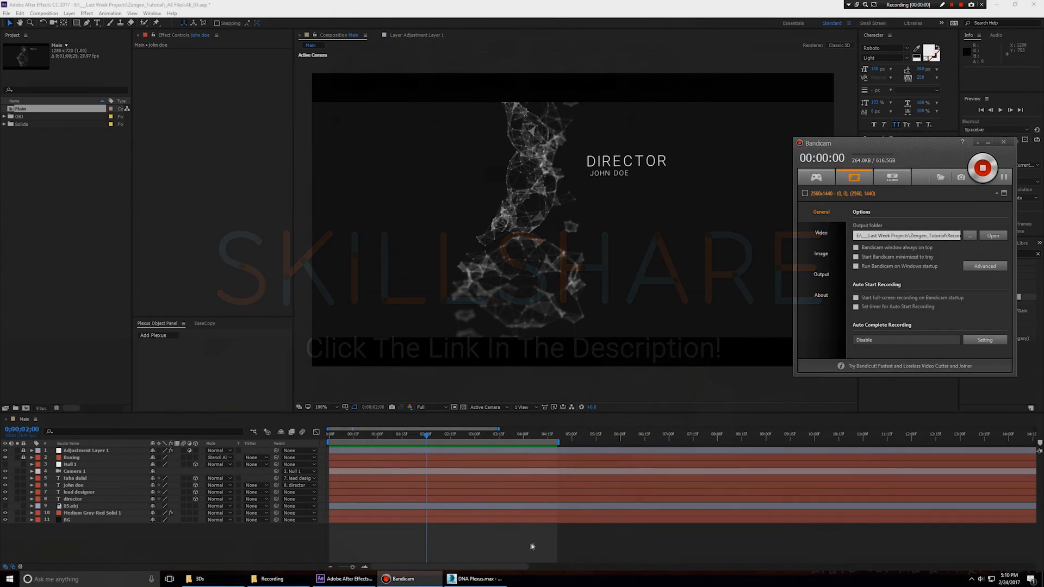
Step: Play a preview of the DNA title animation in the After Effects Main composition
left_click(533, 546)
key("KP_0")
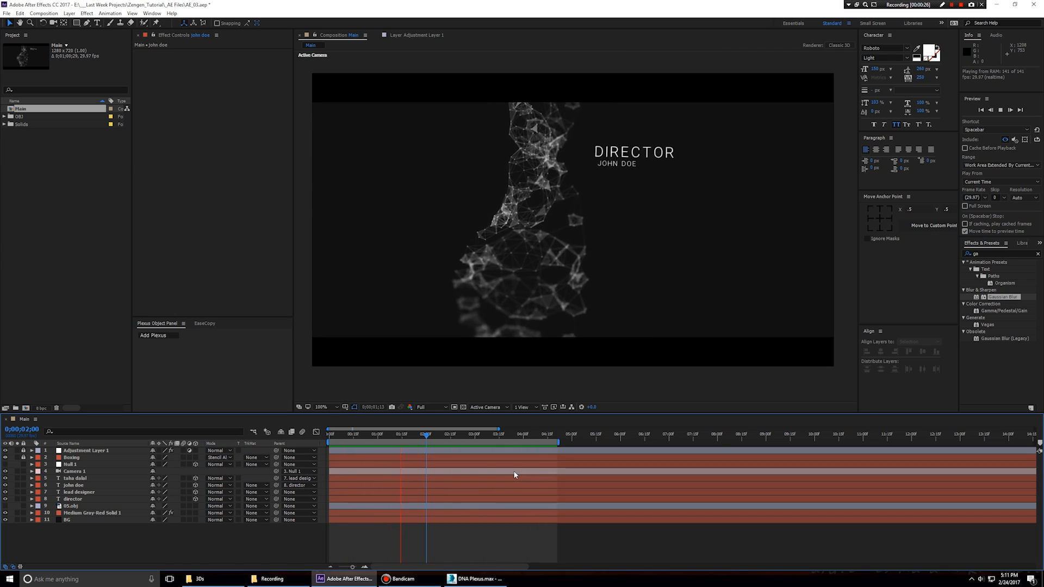
left_click(388, 442)
key("space")
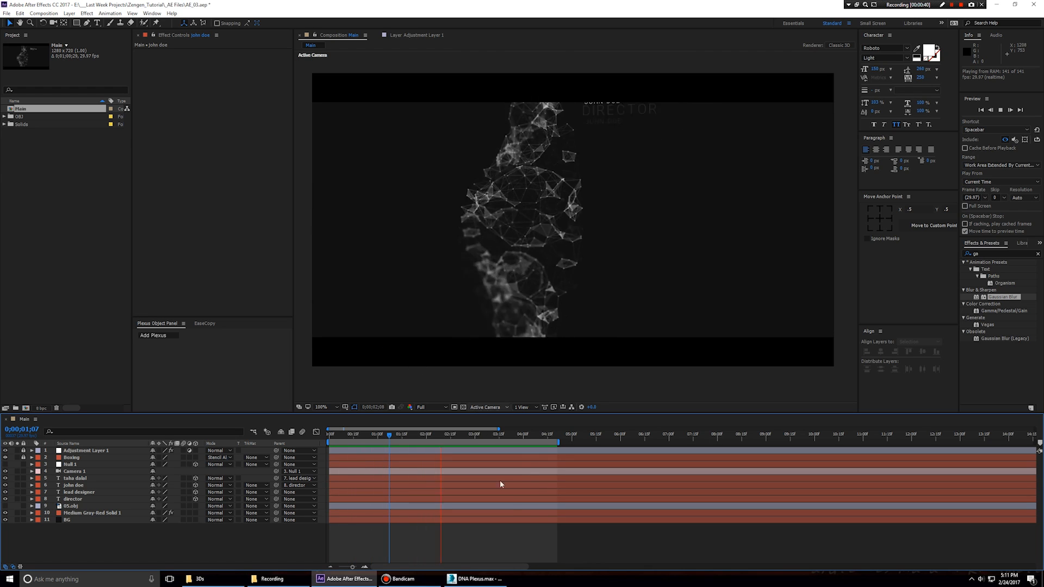
Step: Switch to 3ds Max, examine the twisted DNA model from several angles, and clear the selection
left_click(475, 578)
left_click(509, 222)
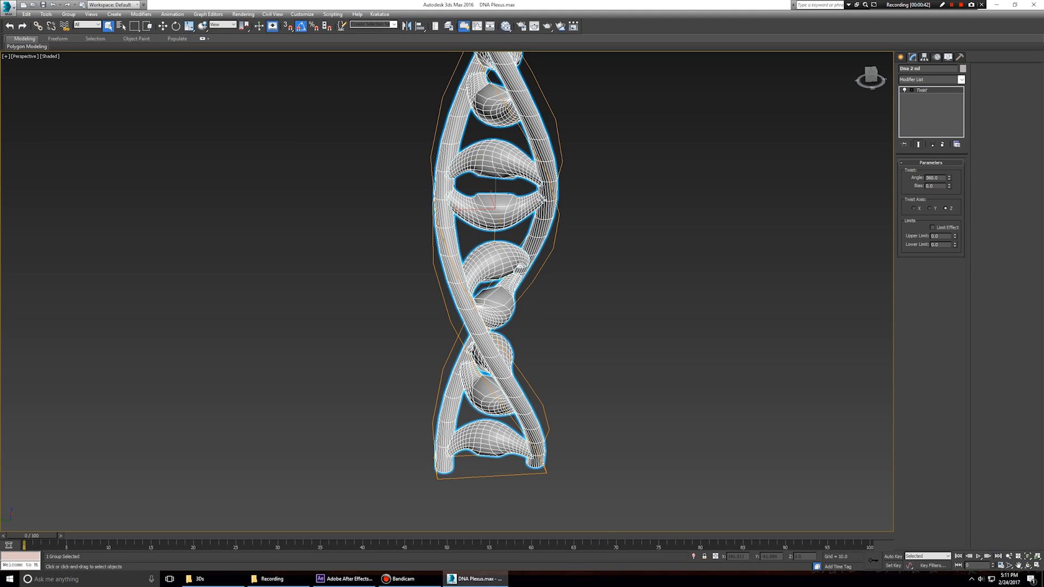
left_click_drag(509, 222, 491, 272)
left_click(472, 579)
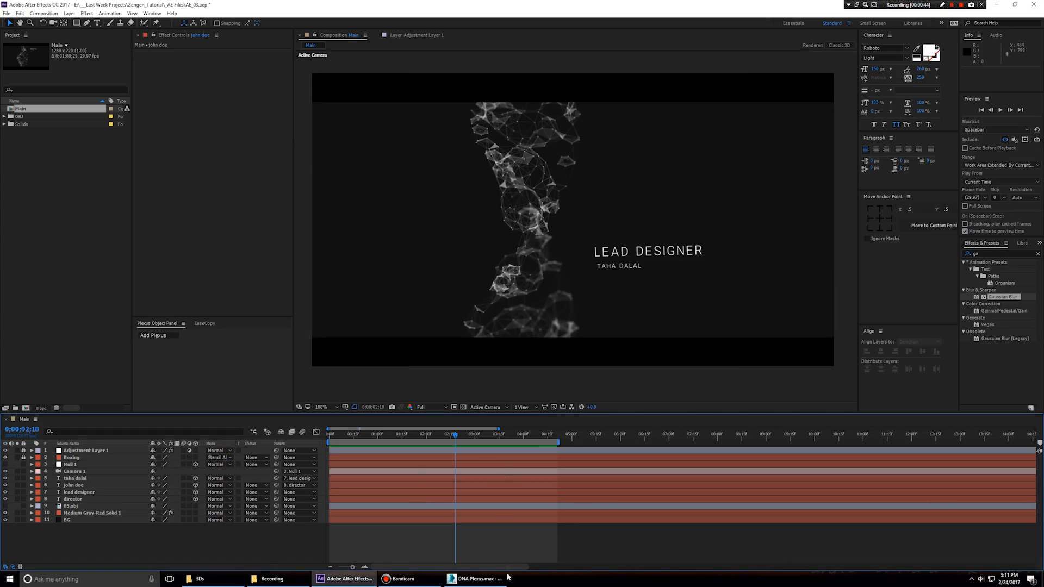
left_click(474, 579)
left_click_drag(580, 326, 562, 285)
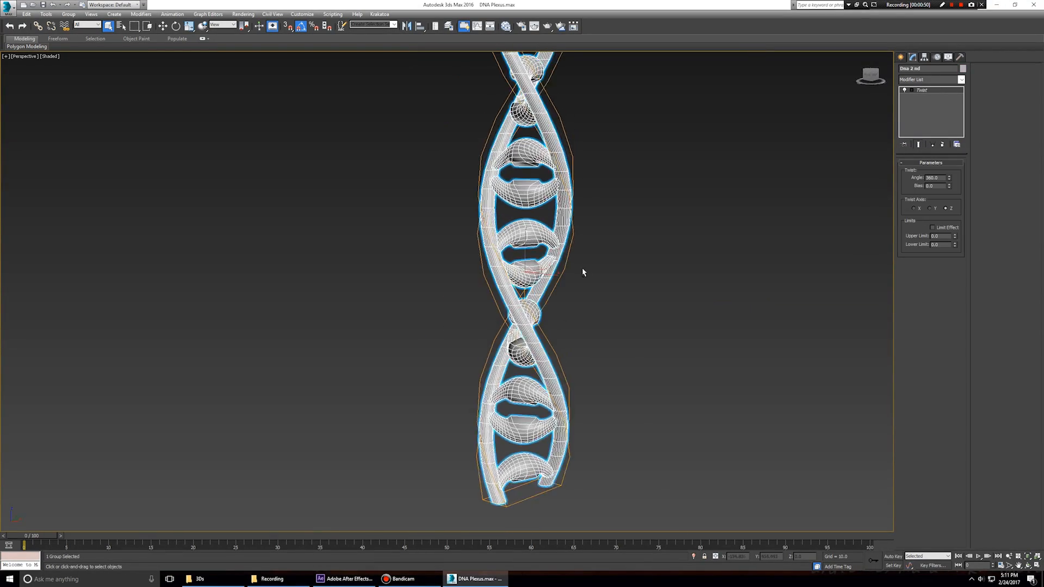
left_click_drag(438, 266, 577, 259)
scroll(562, 279, "up", 3)
left_click_drag(650, 291, 345, 298)
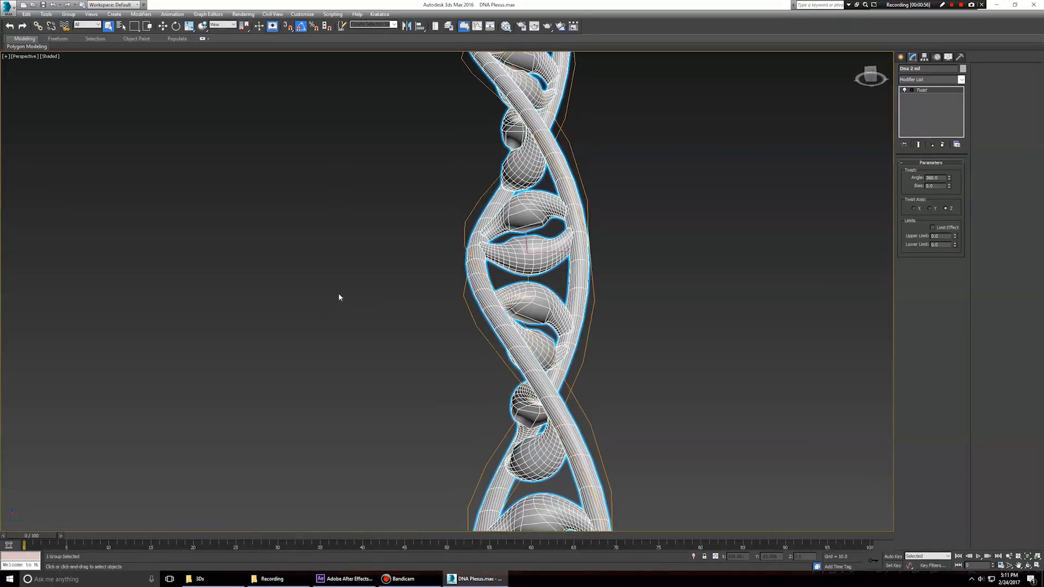
left_click(346, 298)
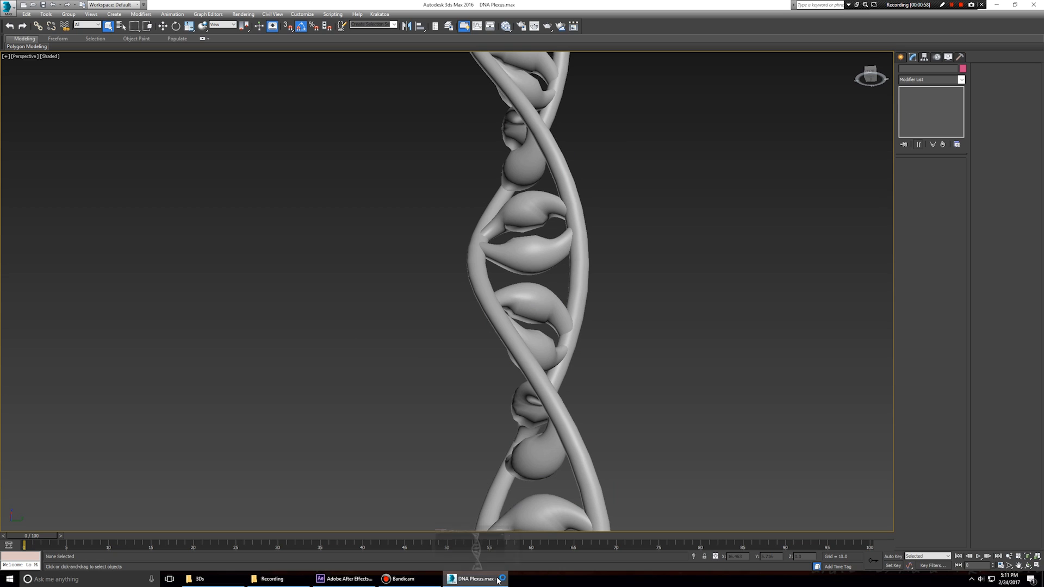
Step: Switch to After Effects and create a composition named Tutorial with a duration of 10 seconds
left_click(344, 578)
left_click(108, 266)
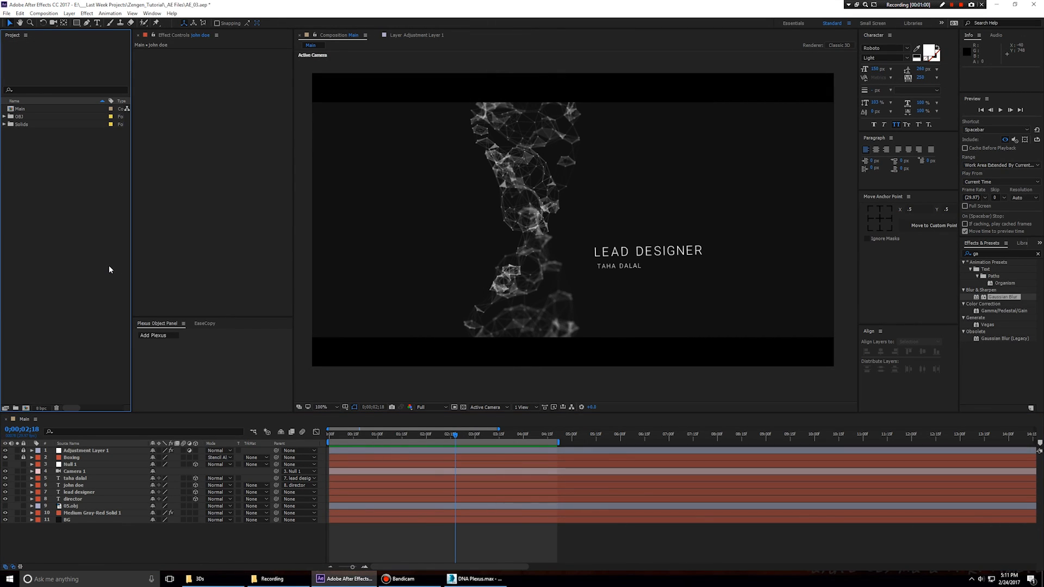
right_click(85, 242)
left_click(100, 246)
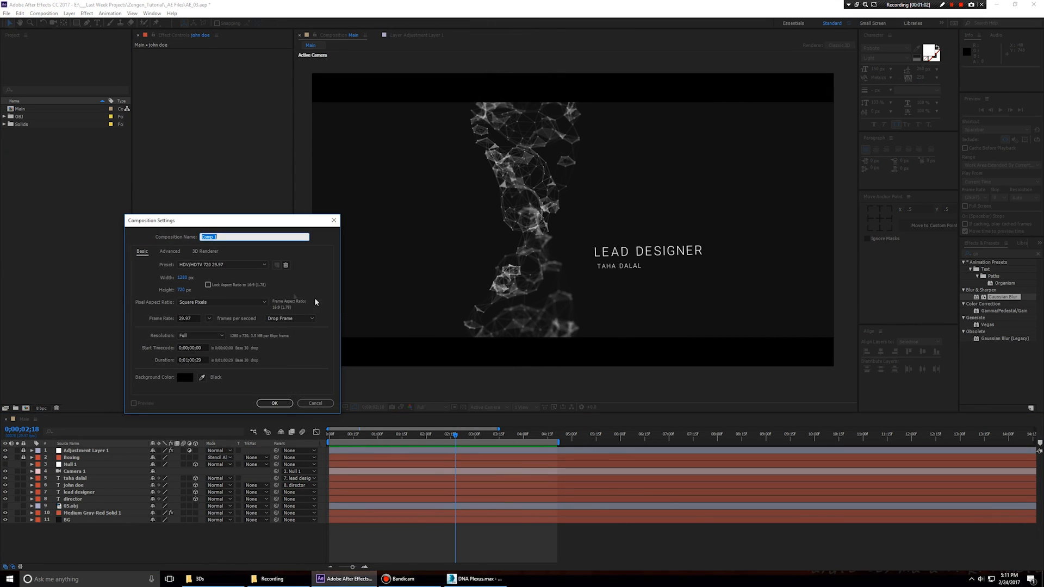
type("Tutorial")
left_click(206, 360)
type("1000")
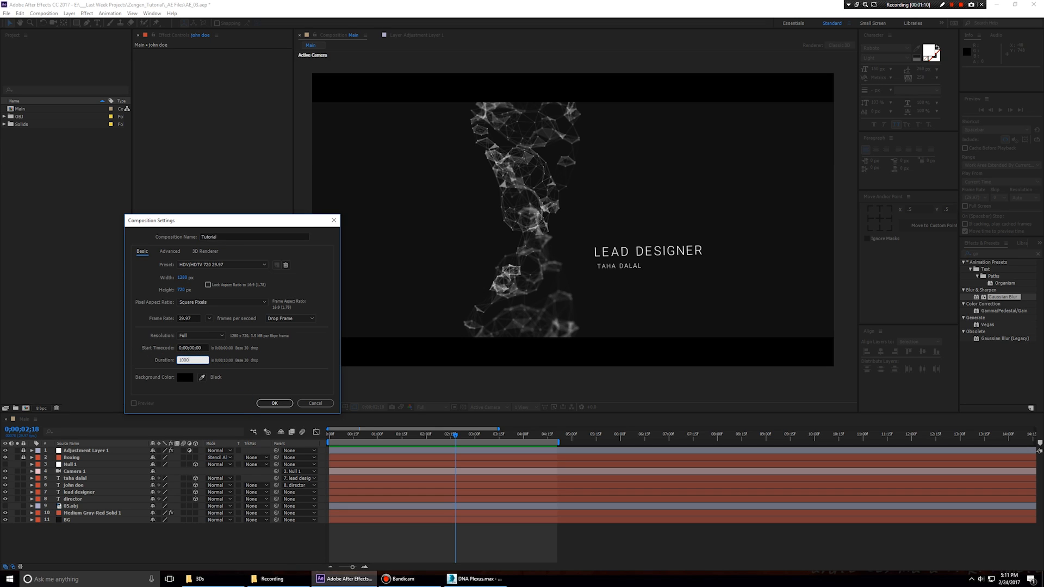
key("Return")
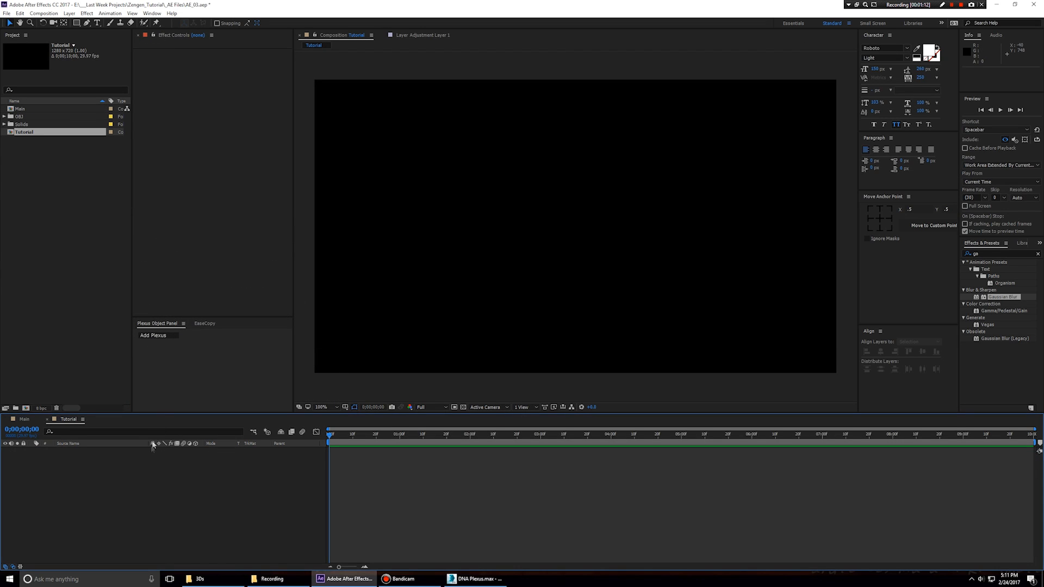
Step: Return to 3ds Max, select the DNA group, and examine its mesh density and overall shape up close and from different sides
left_click(91, 310)
left_click(474, 578)
left_click(541, 337)
left_click_drag(540, 337, 456, 330)
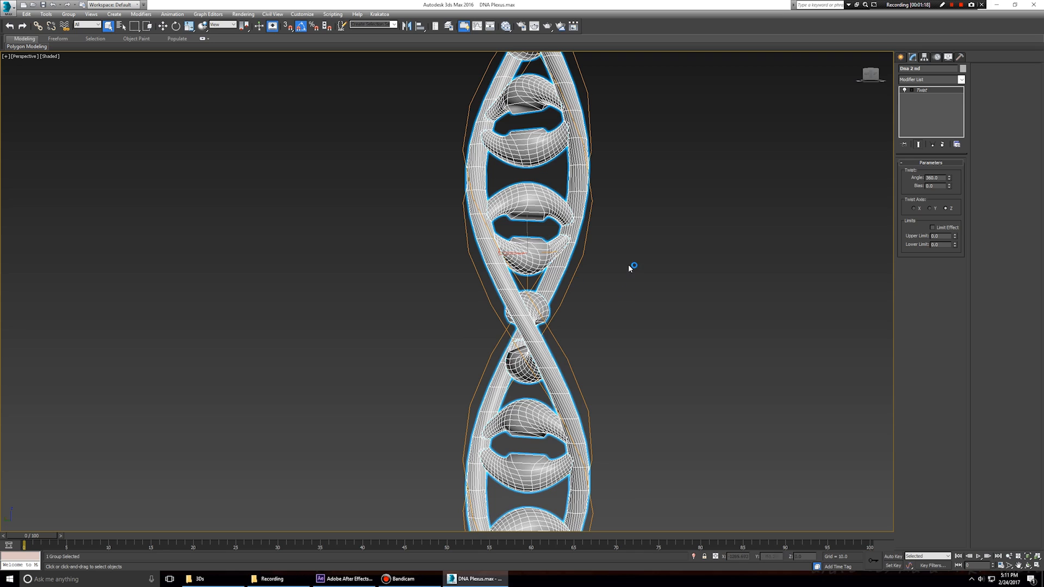
left_click_drag(627, 271, 637, 364)
scroll(592, 257, "up", 2)
scroll(515, 256, "up", 3)
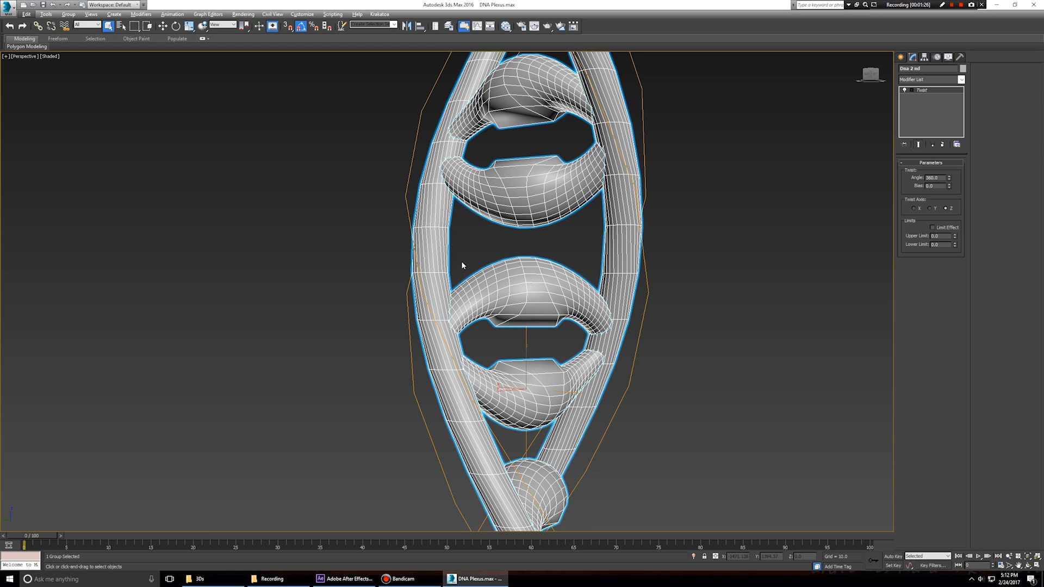
scroll(497, 250, "down", 6)
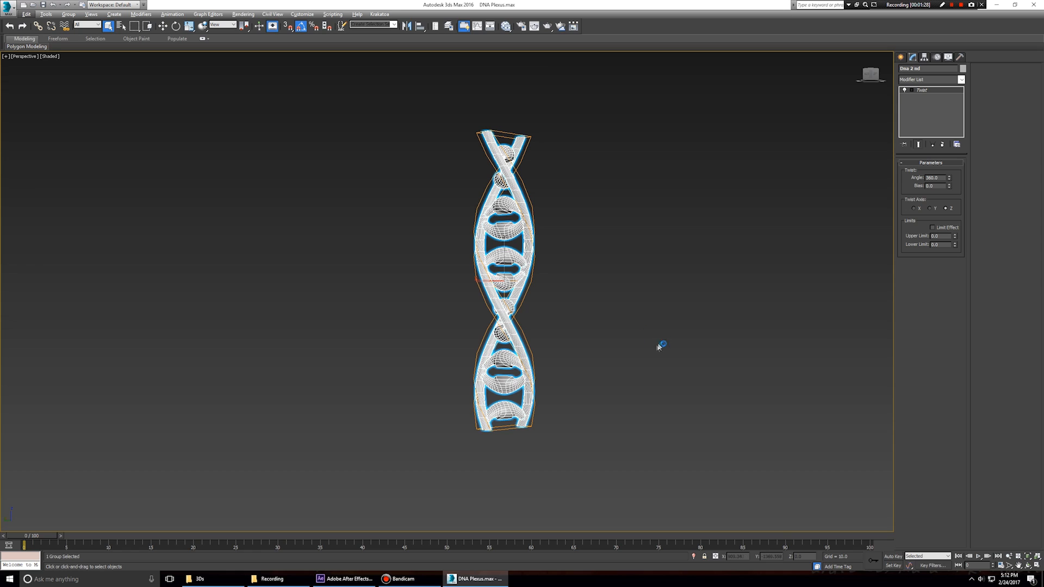
left_click_drag(617, 317, 655, 307)
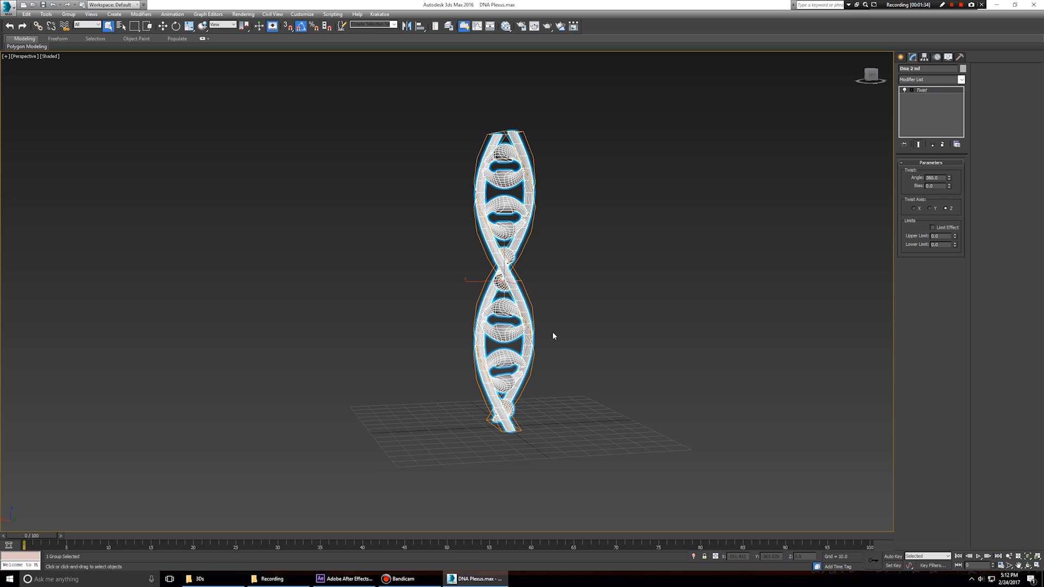
left_click_drag(533, 251, 459, 273)
scroll(488, 273, "up", 3)
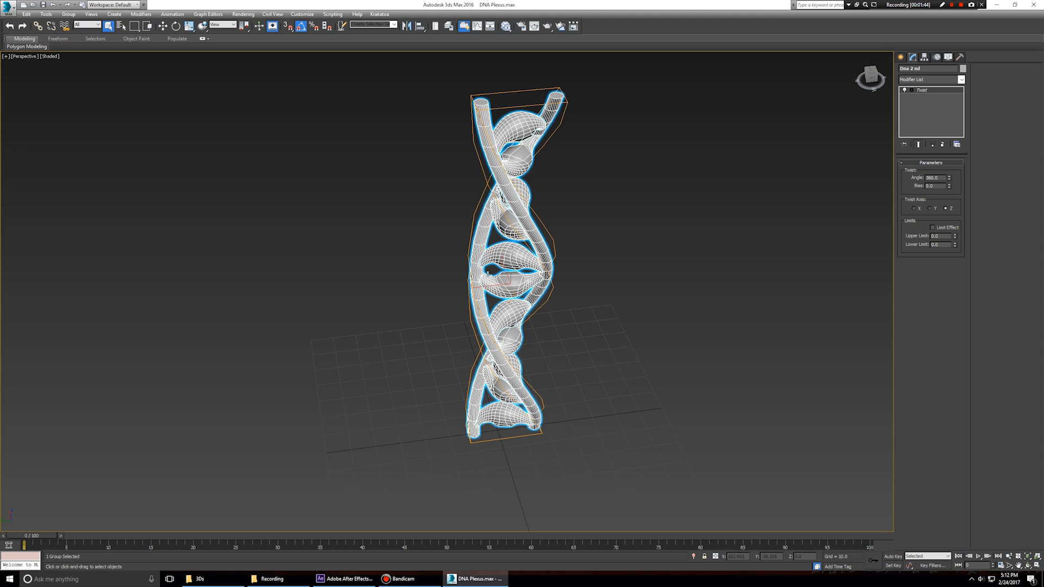
left_click_drag(517, 278, 416, 265)
left_click(416, 265)
scroll(528, 137, "up", 3)
left_click(528, 137)
scroll(526, 143, "up", 5)
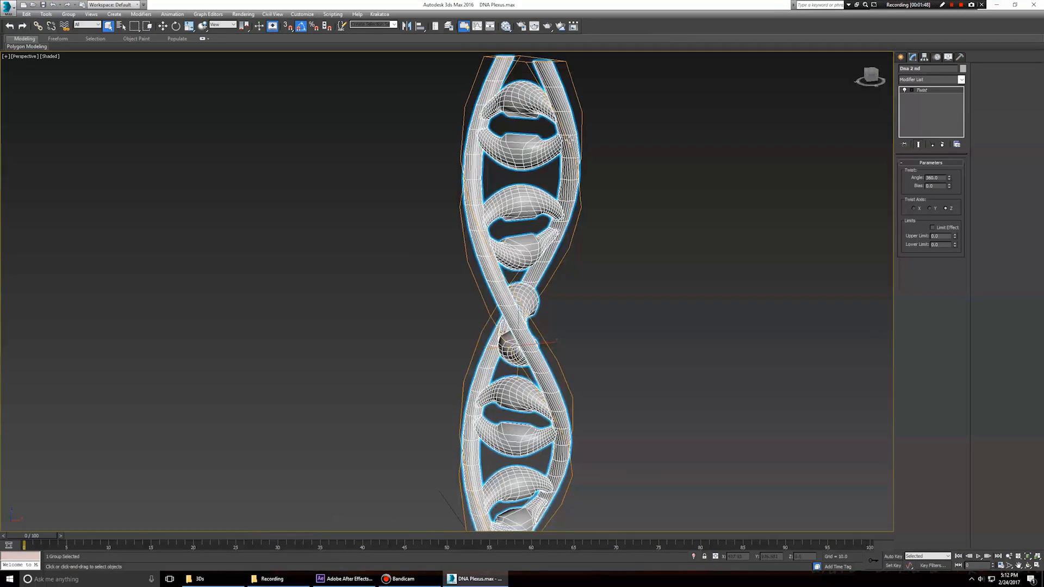
scroll(523, 150, "down", 4)
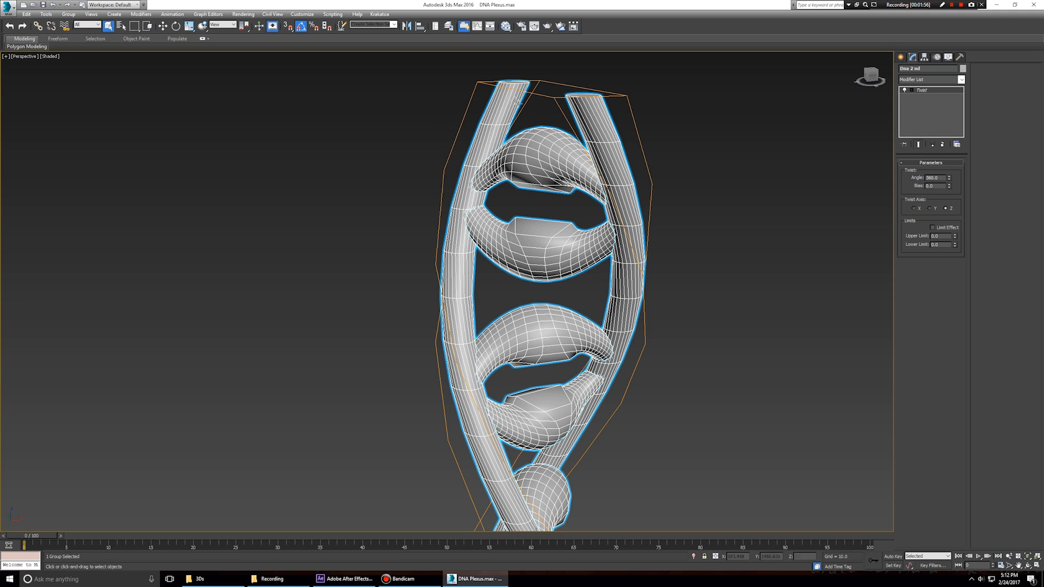
Step: Ungroup the DNA model and open the base Cylinder parameters of its first outer strand
left_click(70, 14)
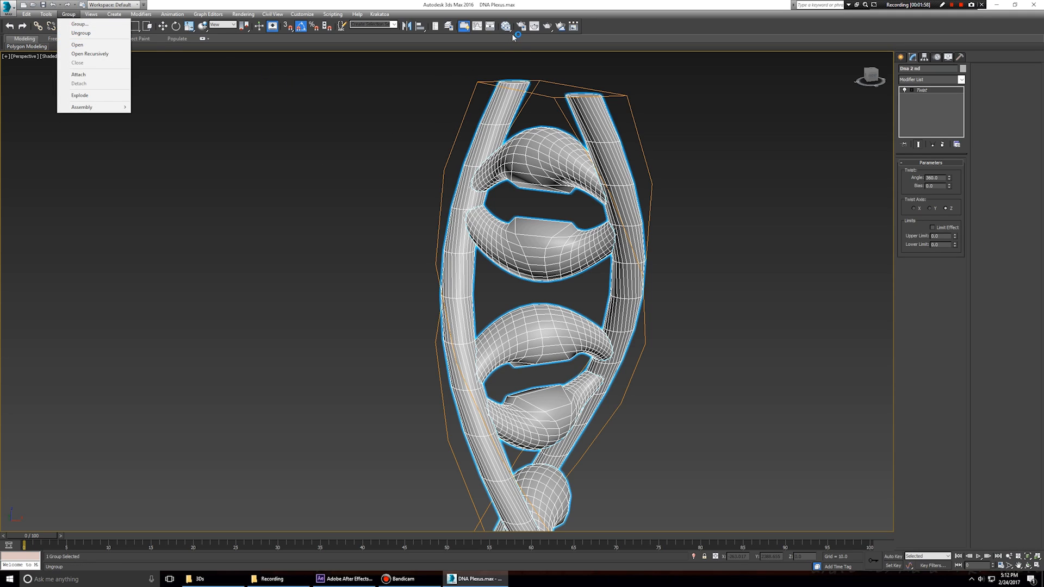
left_click(81, 33)
left_click(473, 128)
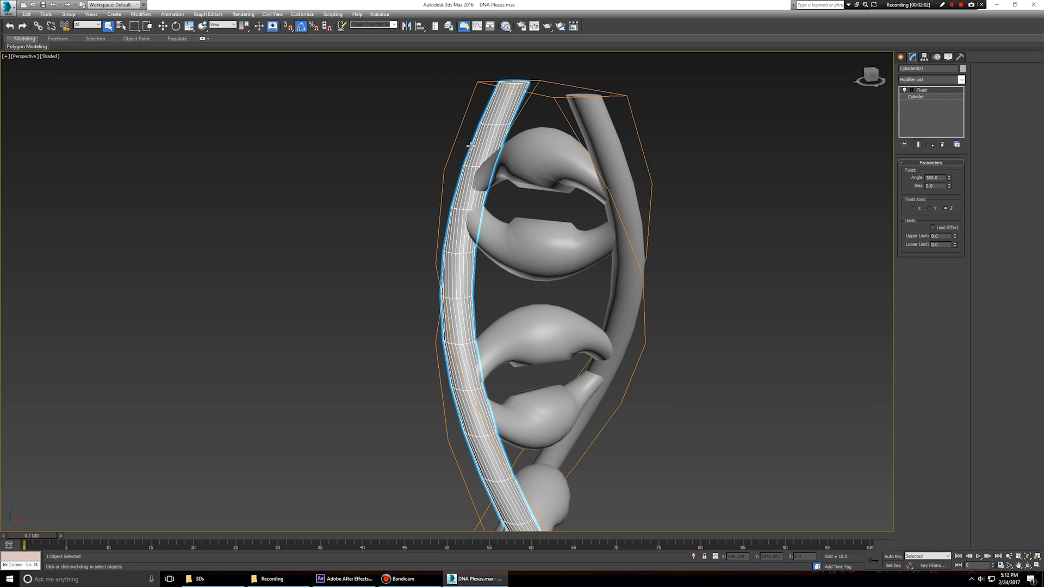
left_click(924, 96)
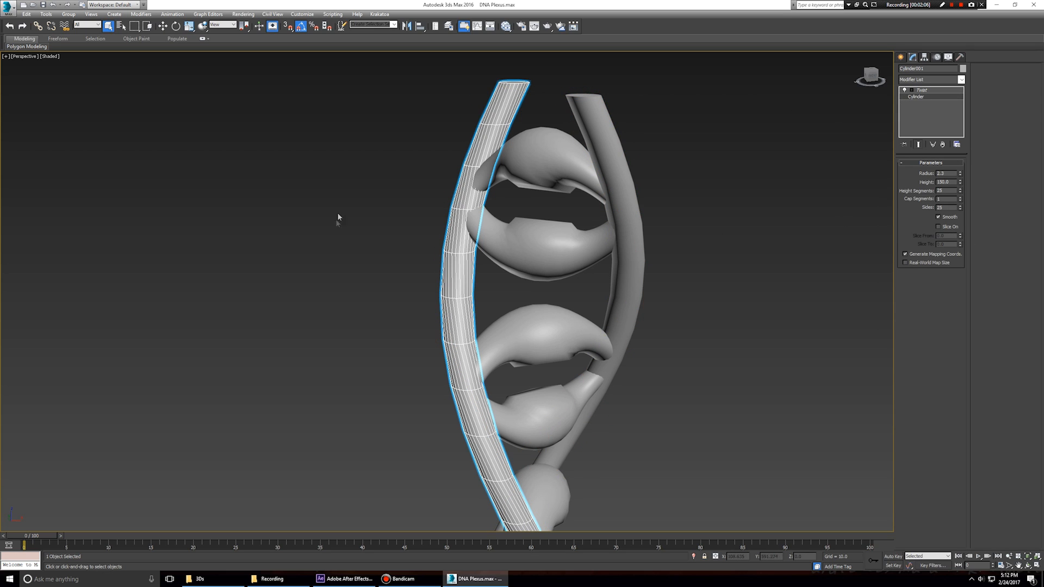
Step: Increase the height segments of the first strand's cylinder to 144
scroll(495, 128, "up", 5)
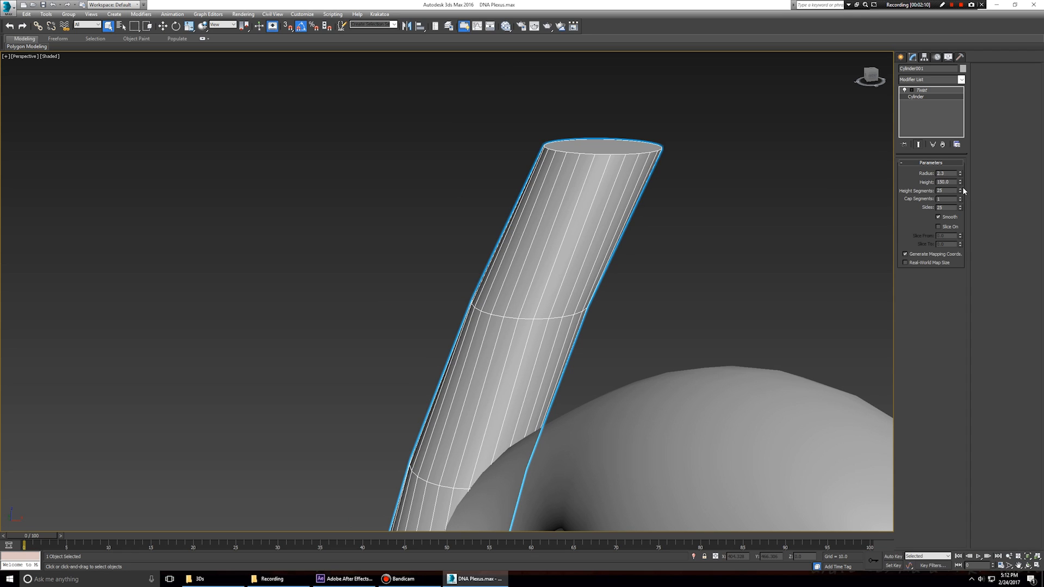
left_click_drag(960, 194, 960, 174)
scroll(679, 246, "down", 8)
scroll(699, 261, "up", 3)
left_click(785, 259)
Step: Set the first outer strand's cylinder height segments to 100 and deselect the strand
left_click(628, 231)
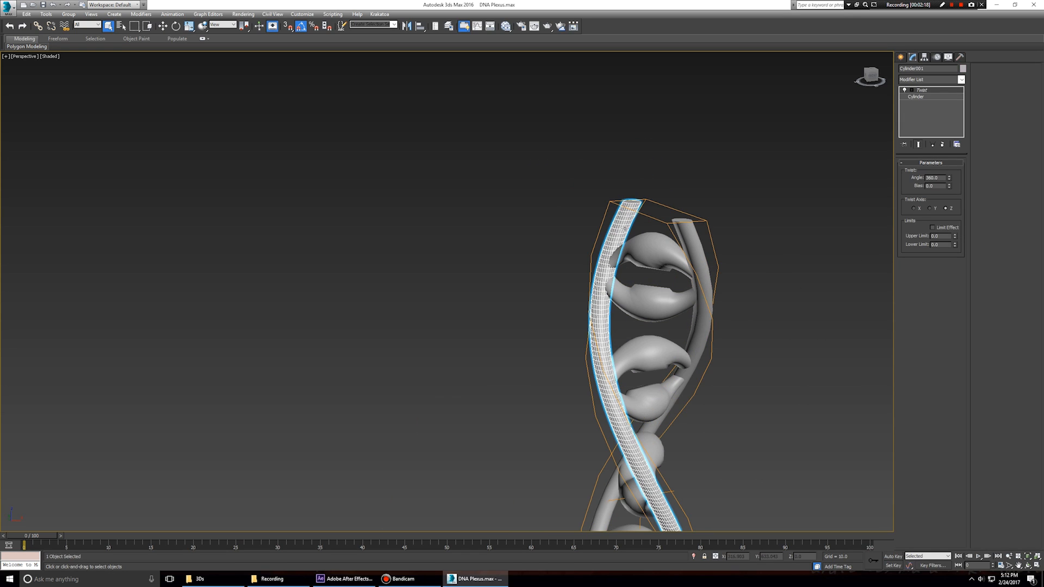
left_click(915, 96)
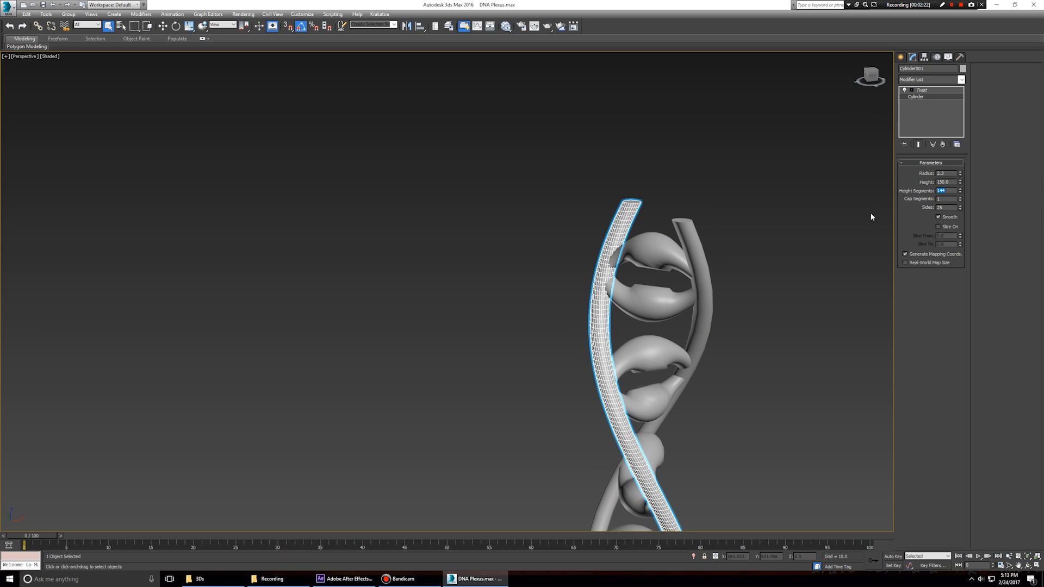
type("100")
key("Return")
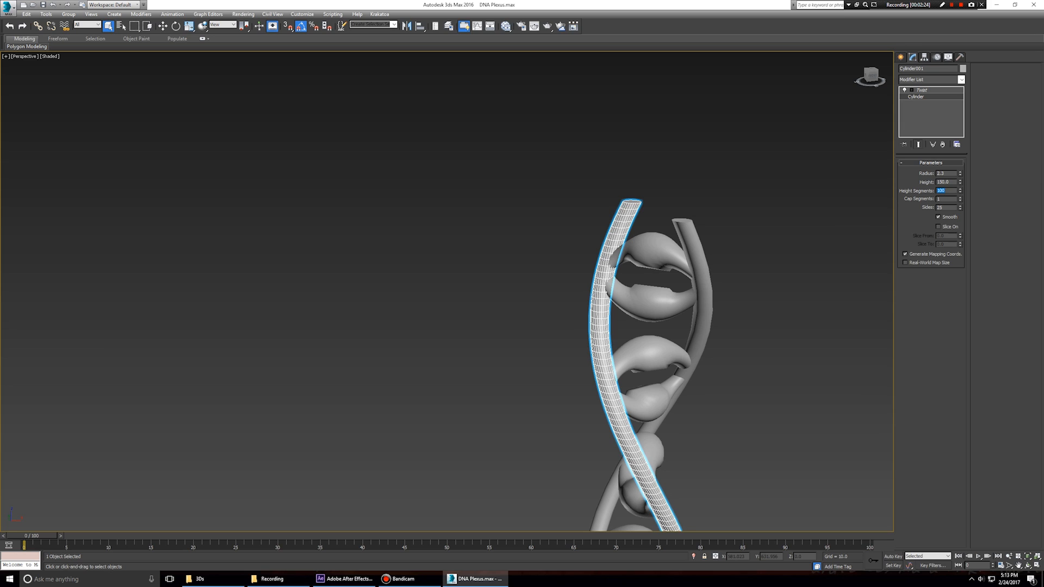
left_click_drag(583, 264, 531, 199)
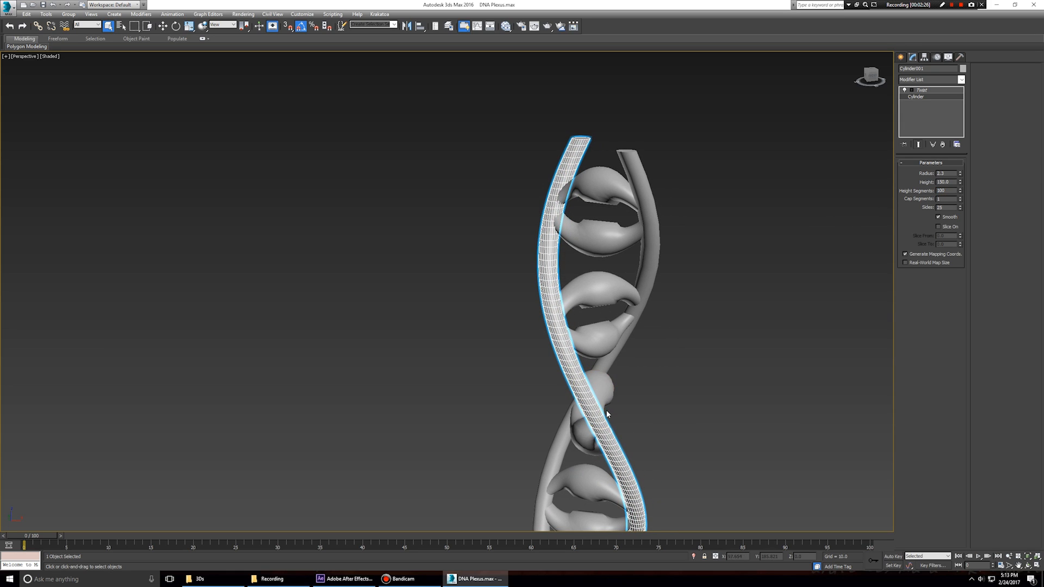
left_click(408, 267)
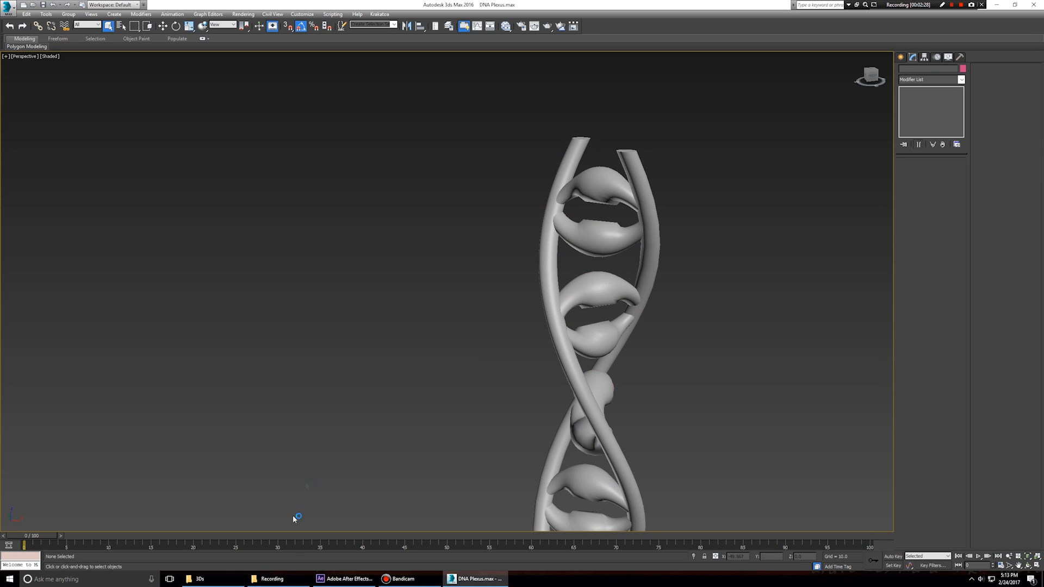
Step: Switch to File Explorer and open the DNA folder inside Public to view the model files
left_click(221, 577)
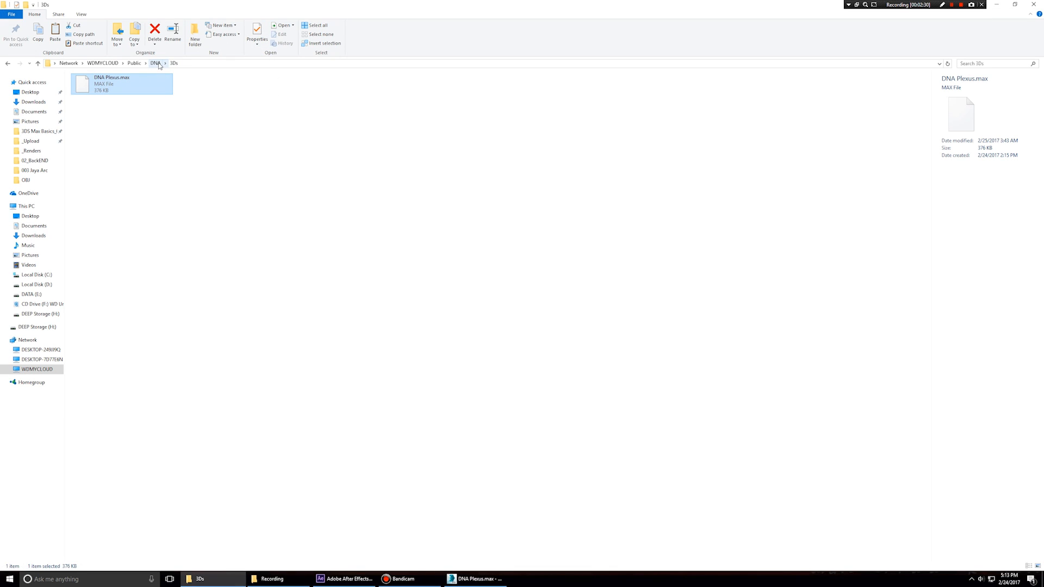
left_click(134, 64)
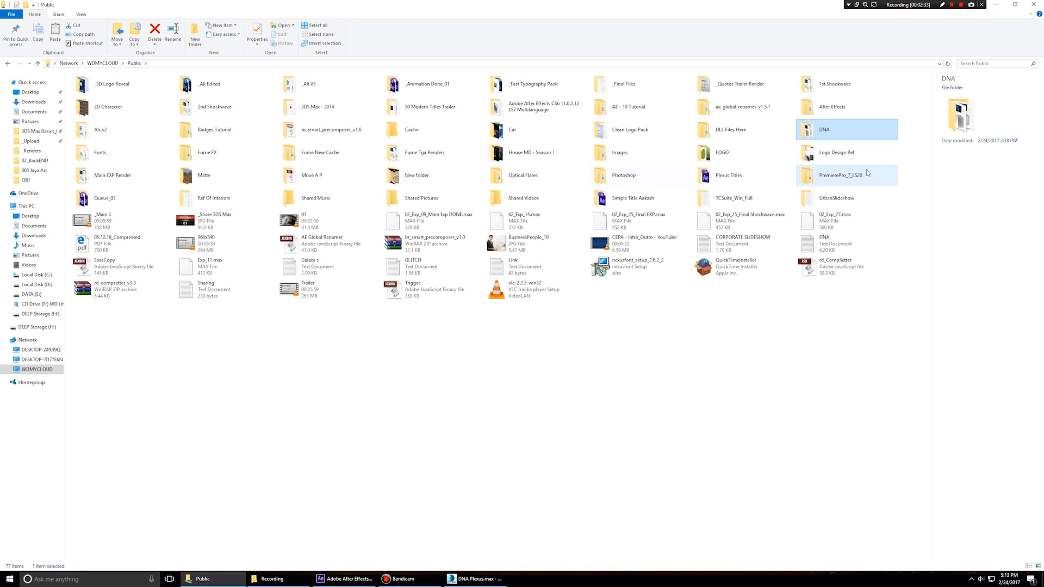
double_click(848, 136)
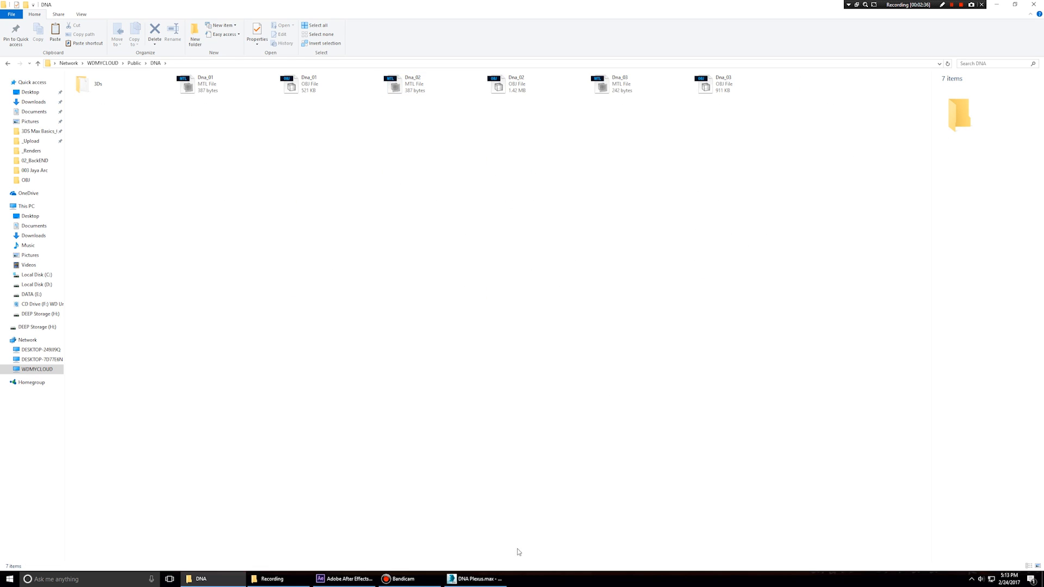
Step: Return to 3ds Max and set the second outer strand's cylinder height segments to 100
left_click(490, 577)
left_click(644, 173)
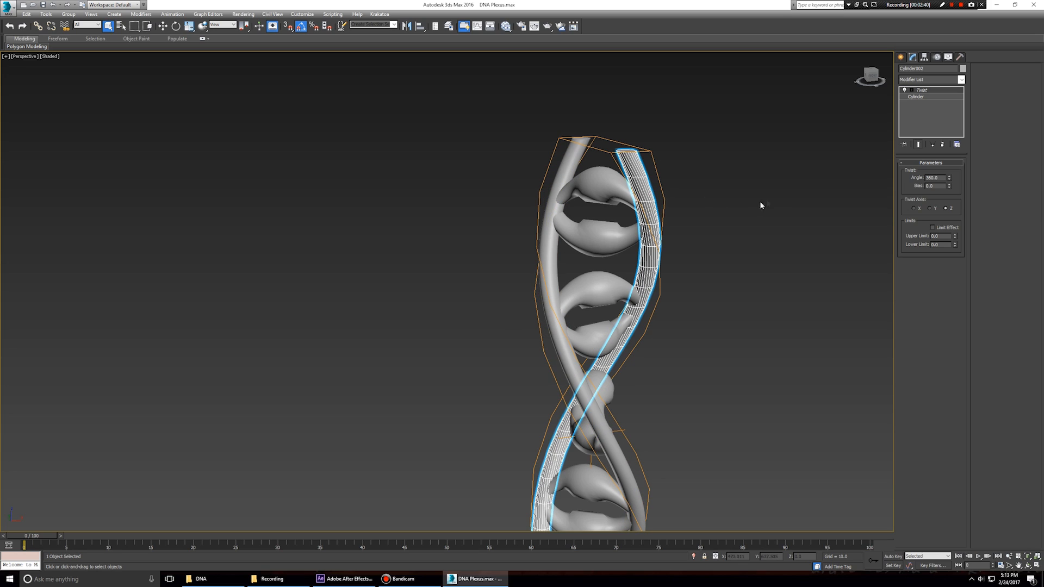
left_click(922, 99)
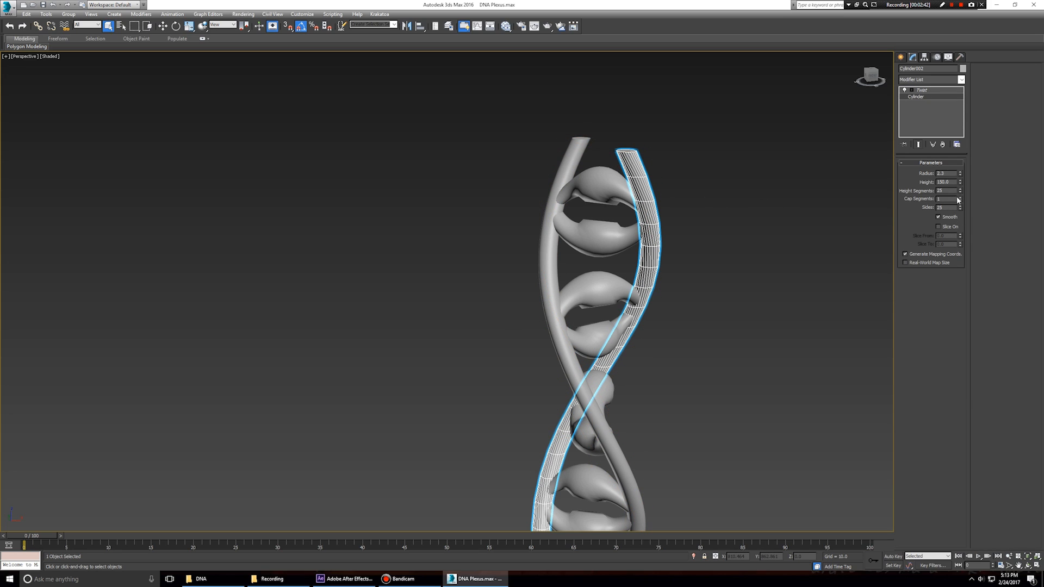
type("100")
key("Return")
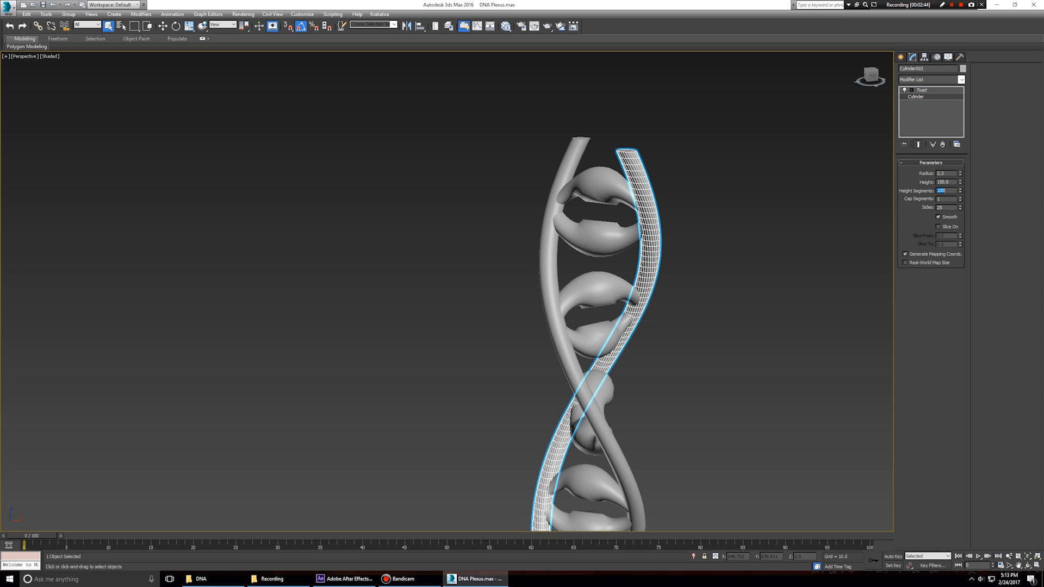
left_click(686, 291)
left_click(584, 238)
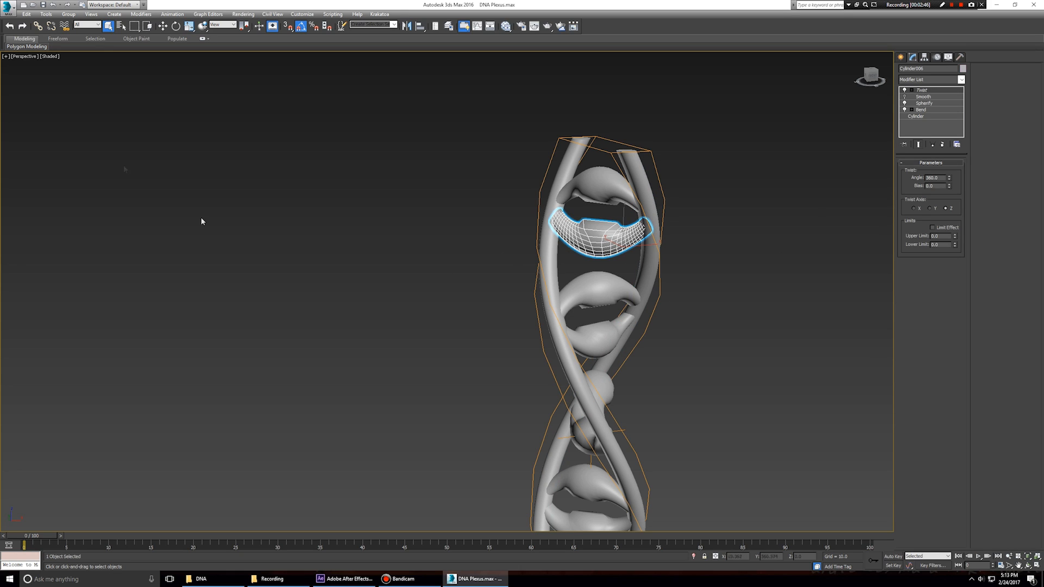
left_click(69, 14)
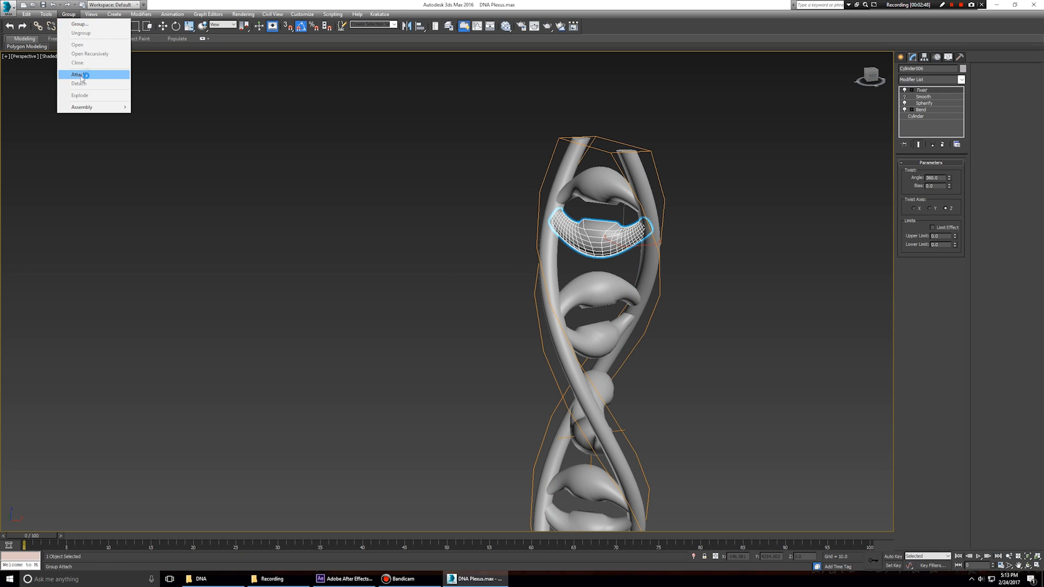
left_click(213, 120)
left_click_drag(532, 242, 491, 201)
left_click(639, 210)
Step: Export the DNA model as an OBJ file named 06 with the gw::OBJ-Exporter
left_click(7, 10)
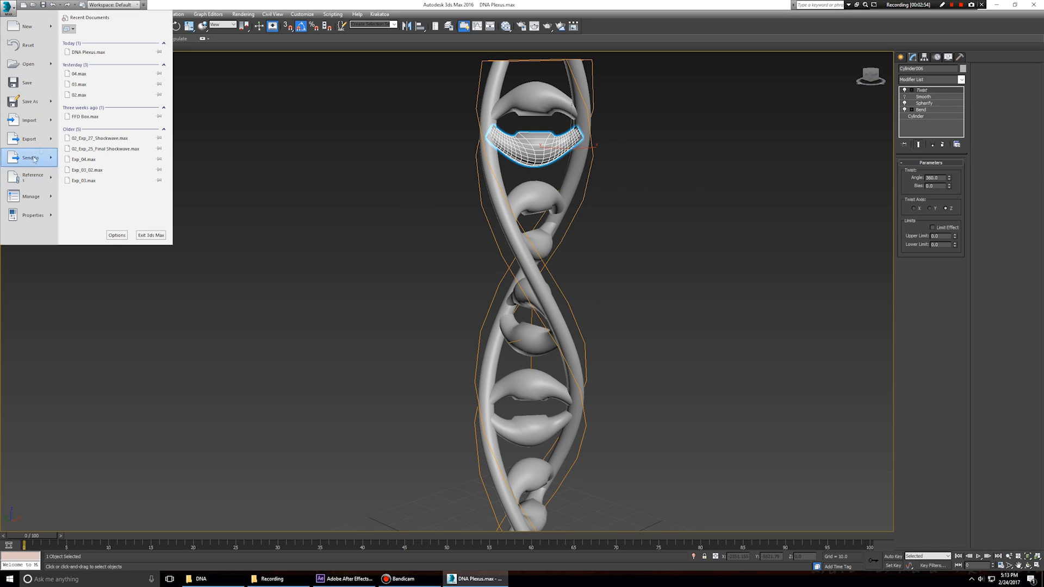
left_click(38, 139)
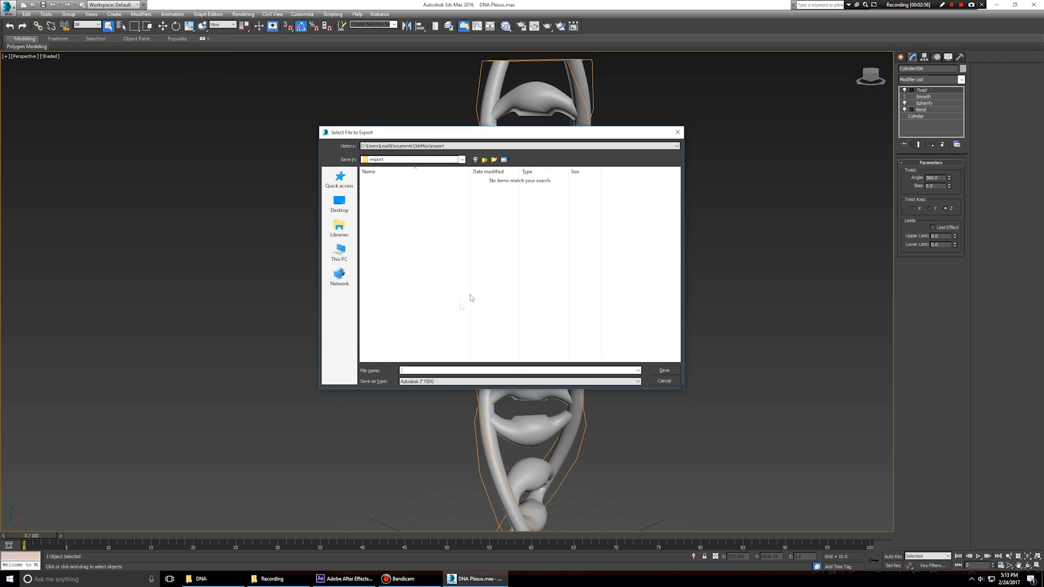
left_click(408, 382)
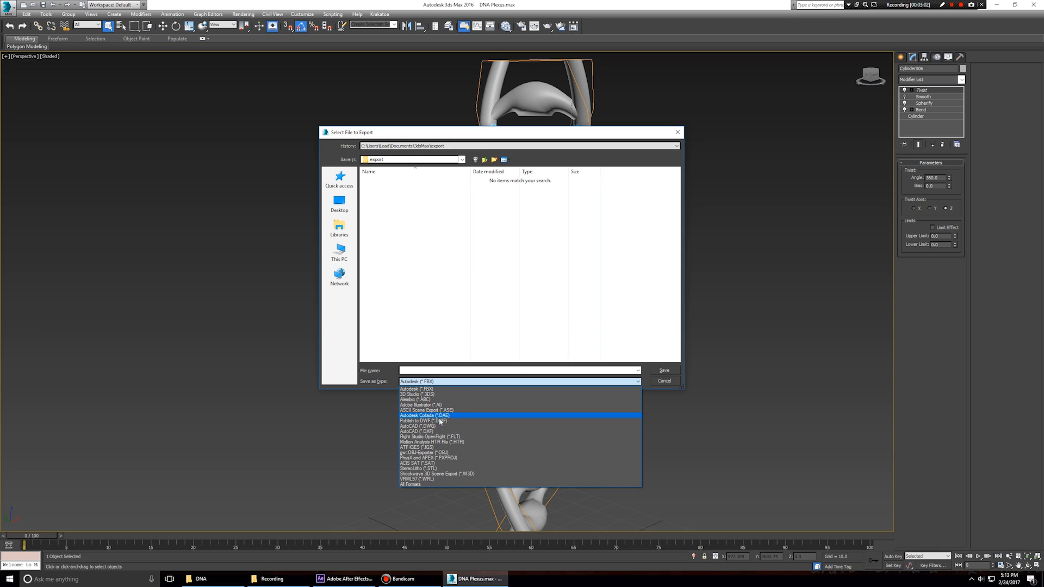
left_click(448, 453)
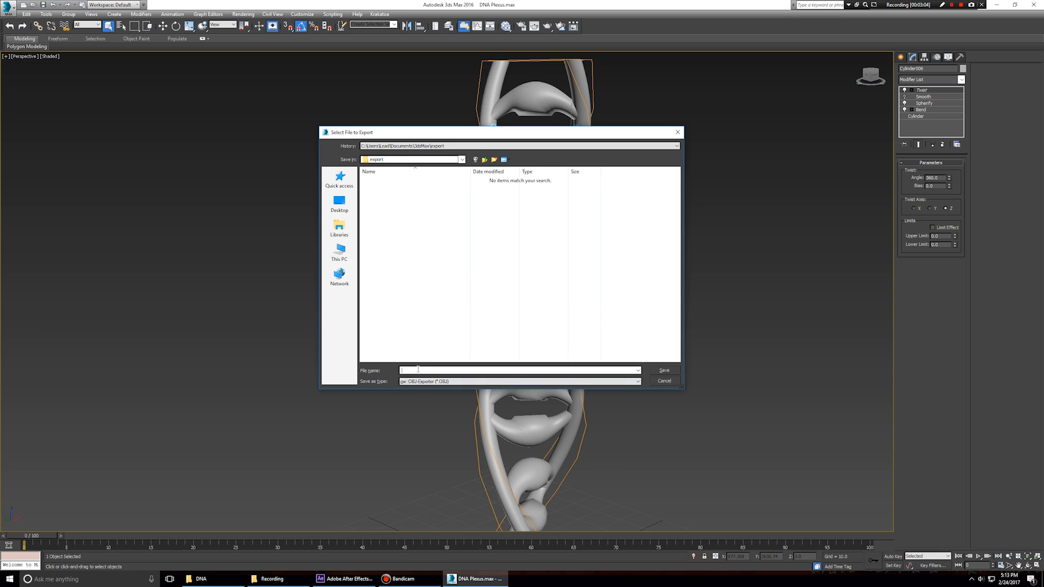
type("06")
left_click(665, 371)
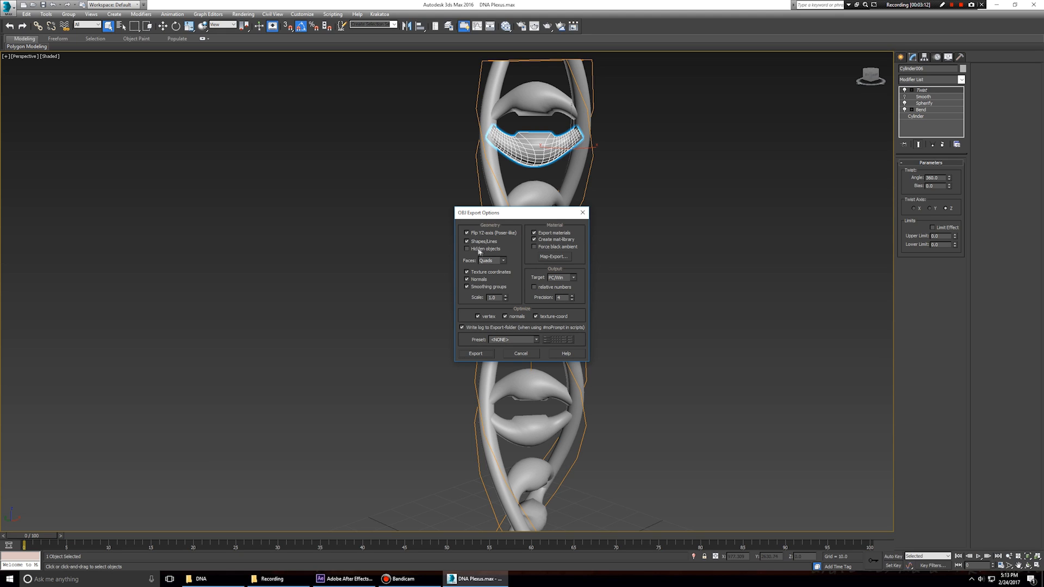
left_click(487, 354)
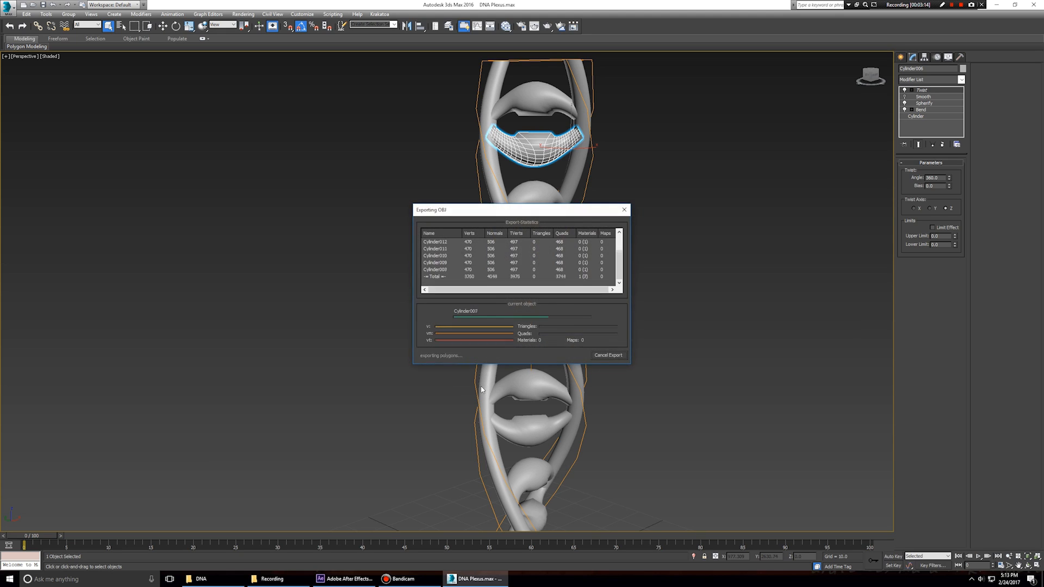
left_click(606, 355)
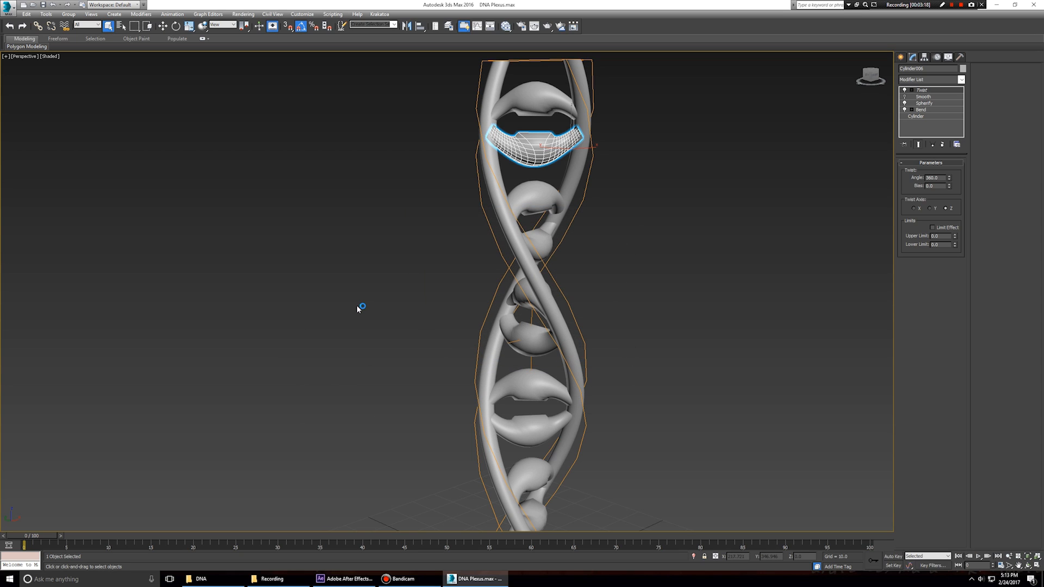
Step: Switch to File Explorer, find Dna_03.obj in the DNA folder, and import it into the After Effects project
left_click(215, 579)
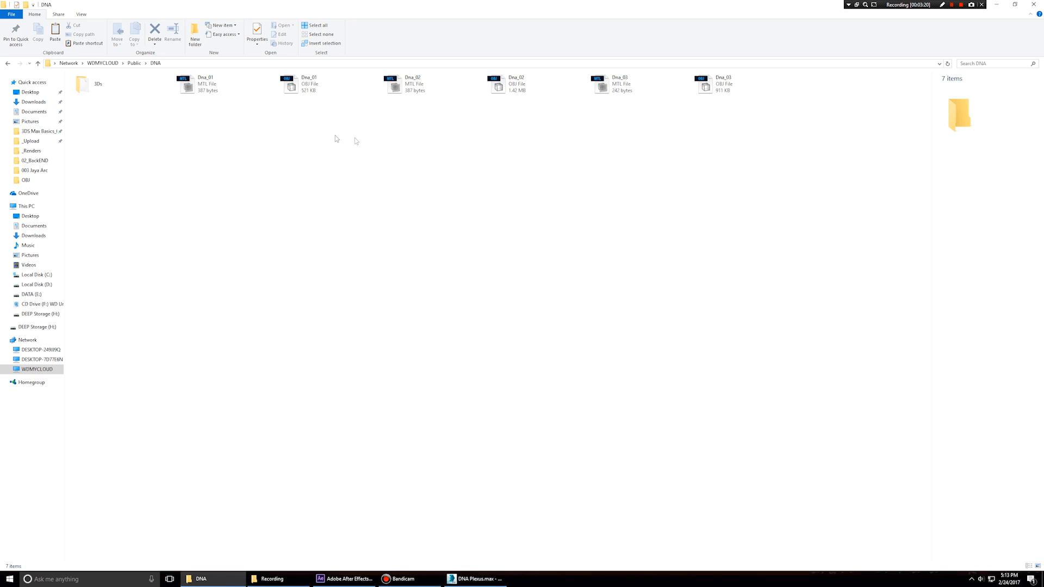
left_click(735, 91)
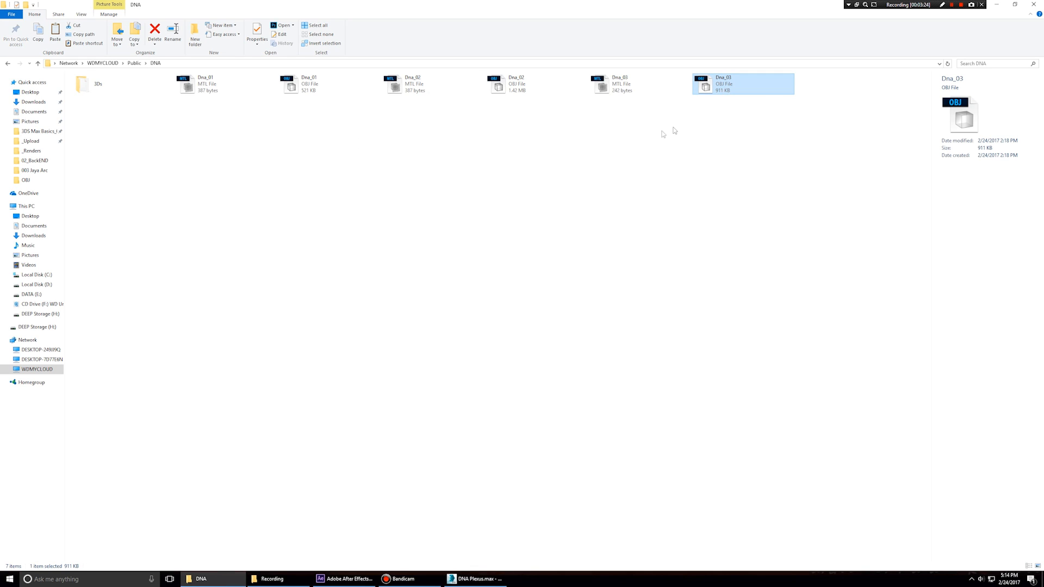
scroll(485, 188, "up", 1)
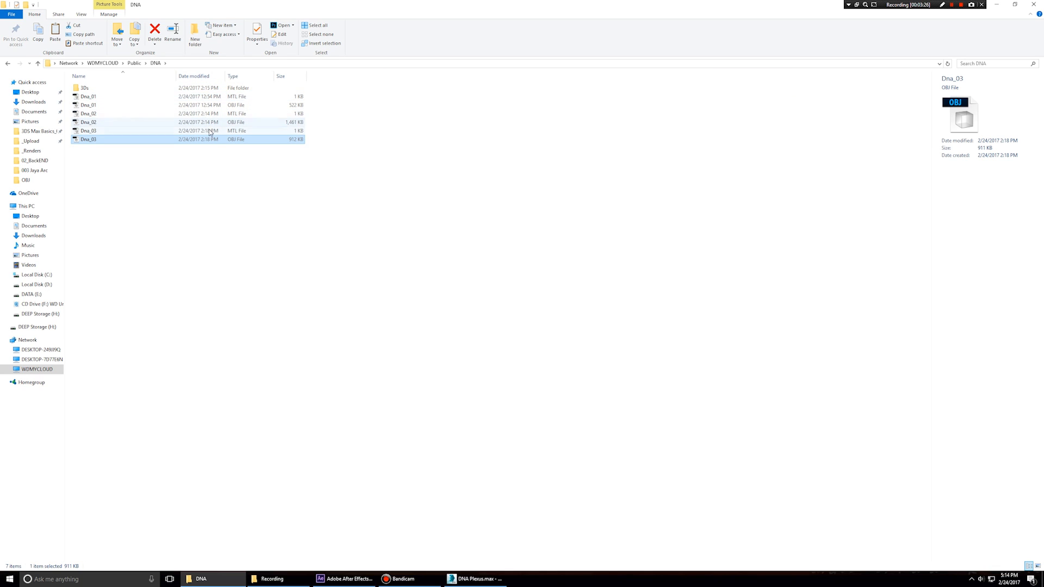
left_click(237, 132)
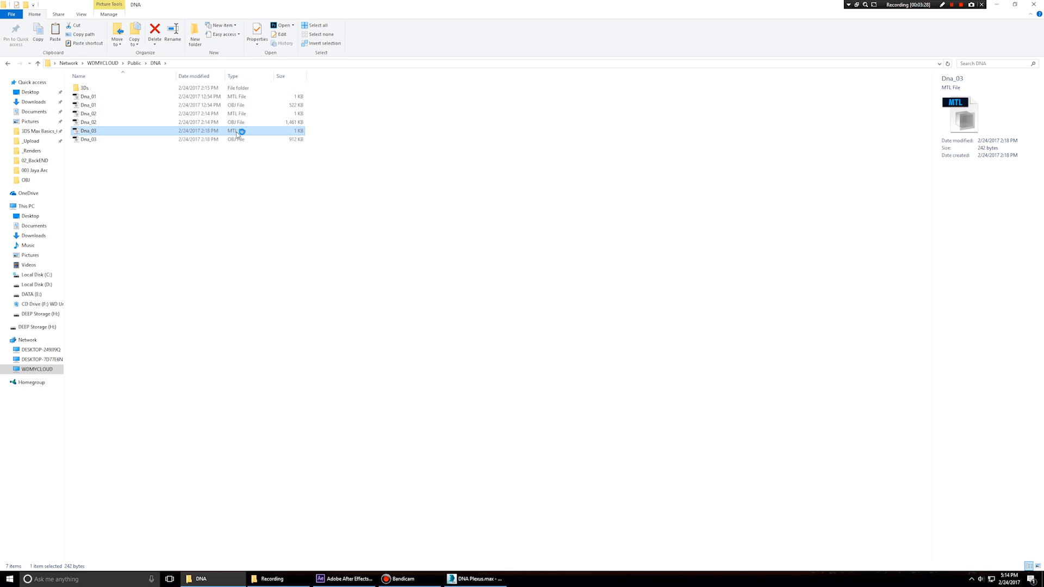
left_click(234, 140)
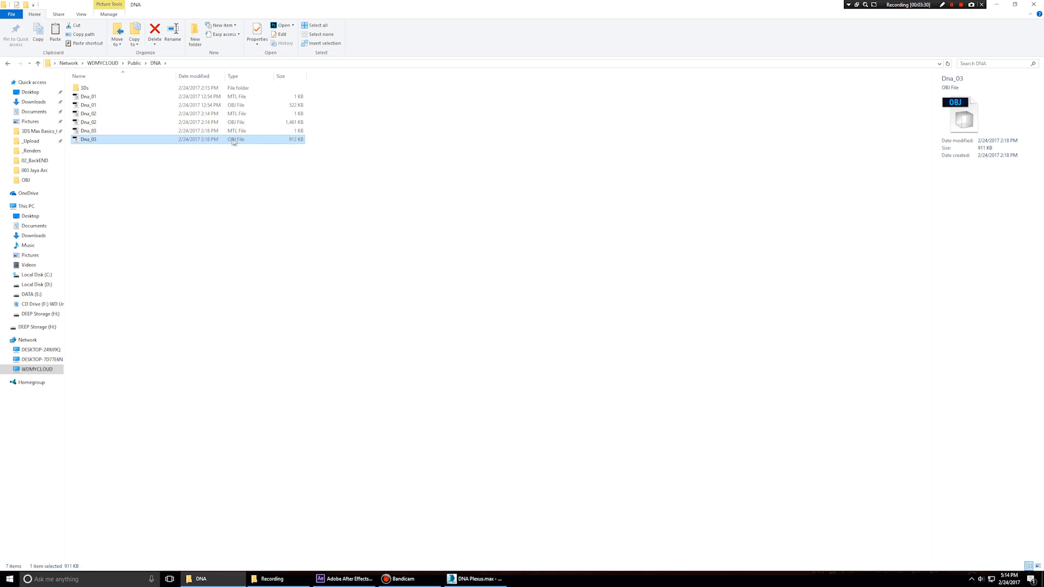
left_click_drag(89, 143, 71, 215)
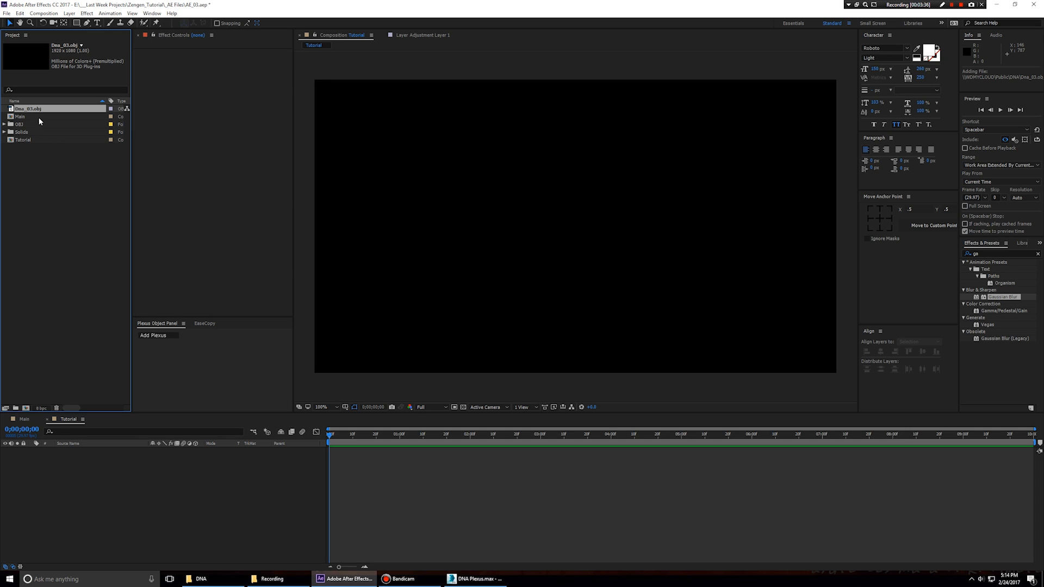
Step: Place Dna_03.obj in the Tutorial composition, and delete both its layer and its project item
left_click_drag(35, 109, 127, 519)
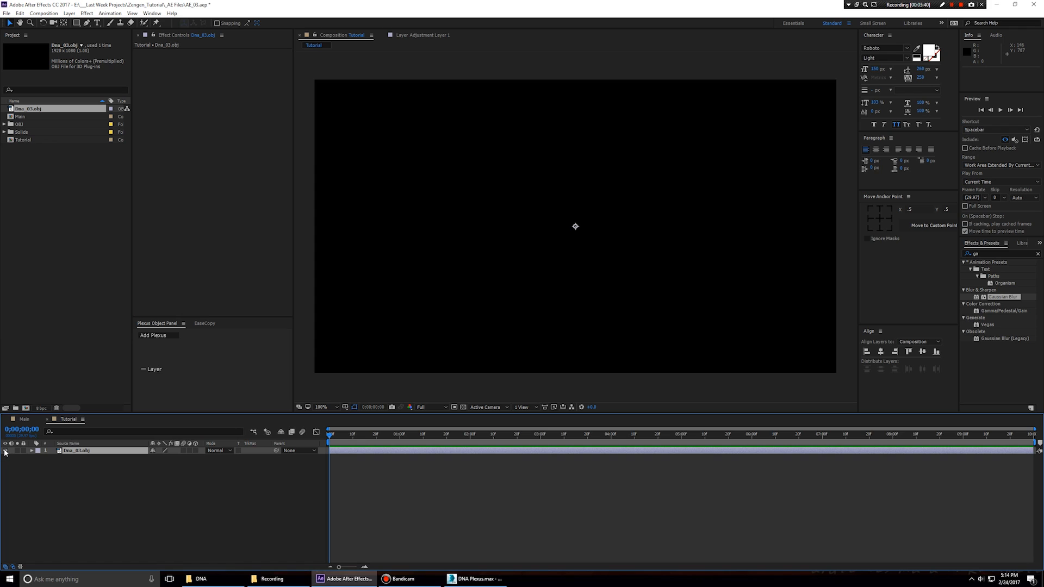
left_click(164, 473)
left_click_drag(95, 477, 61, 403)
key("Delete")
left_click(38, 109)
key("Delete")
Step: Add 05.obj from the project's OBJ folder to the Tutorial composition and hide its layer
double_click(19, 117)
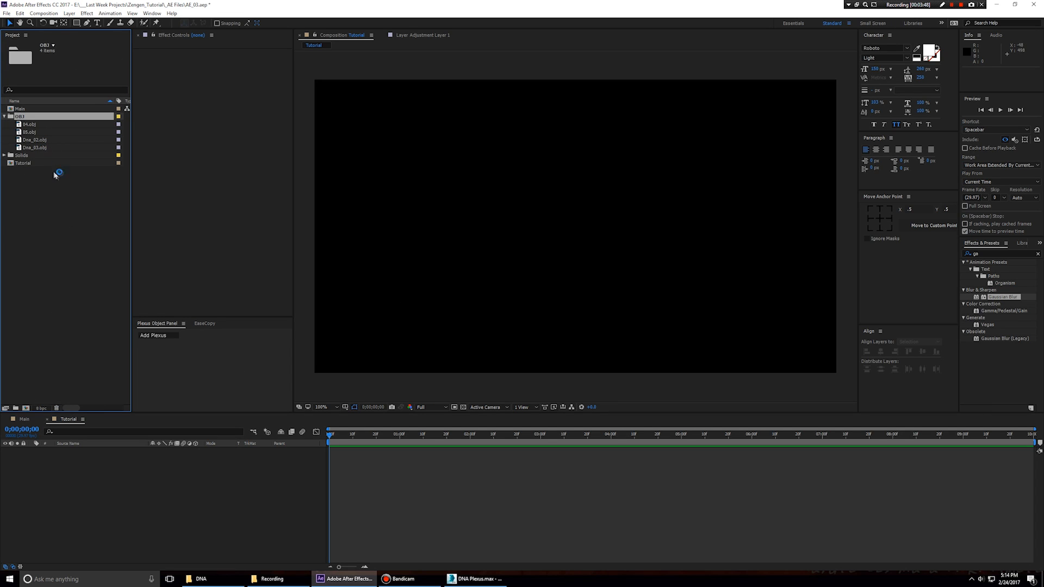
left_click(31, 132)
left_click_drag(30, 133, 100, 506)
left_click(5, 116)
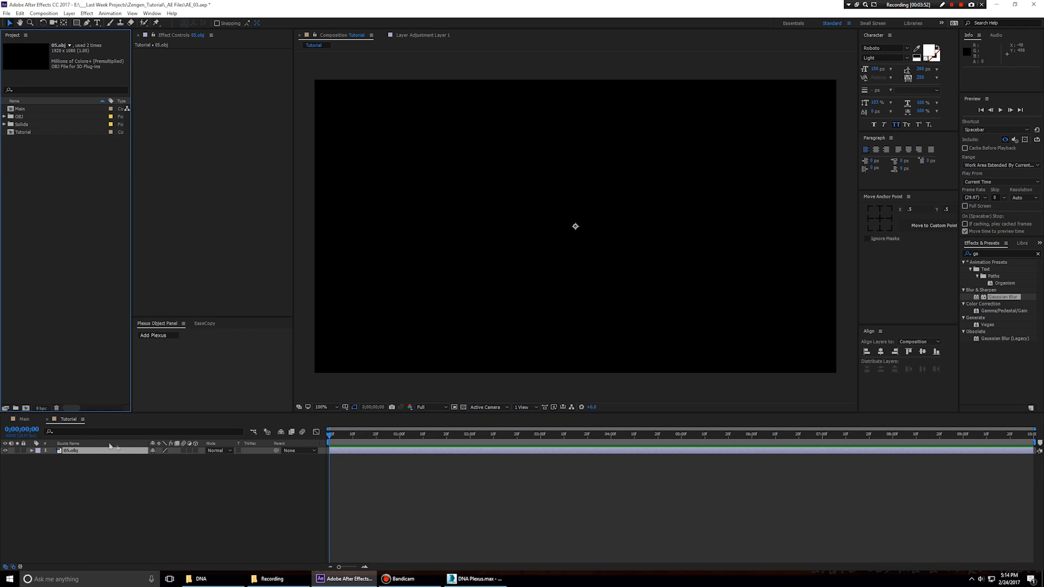
left_click(74, 450)
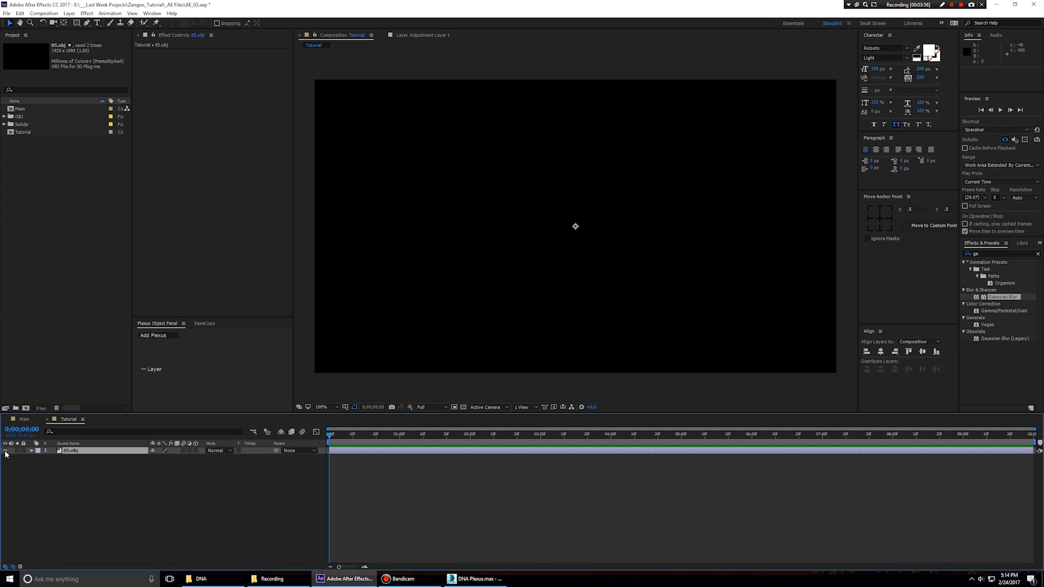
Step: Create a composition-sized solid layer named Plexus above the 05.obj layer
left_click(96, 493)
key("ctrl+y")
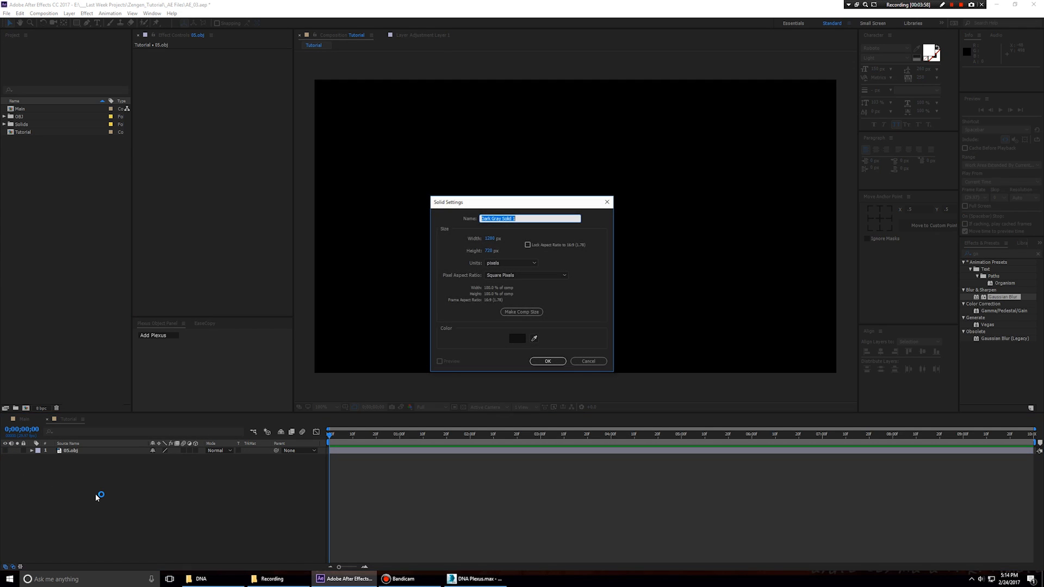
type("Plexus")
key("Return")
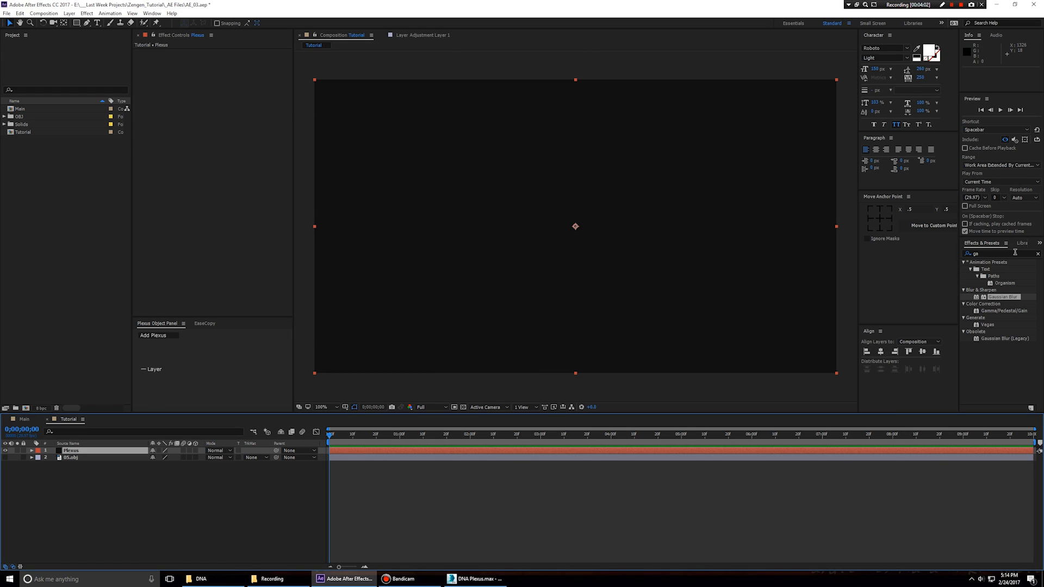
Step: Find the Rowbyte Plexus effect and apply it to the Plexus solid
left_click(1015, 252)
type("plex")
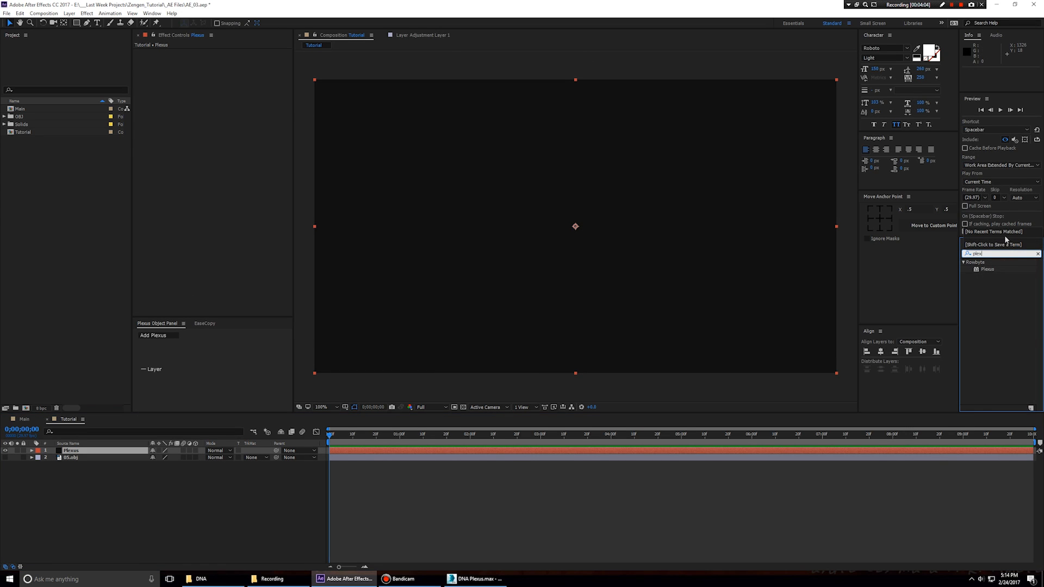
left_click(993, 269)
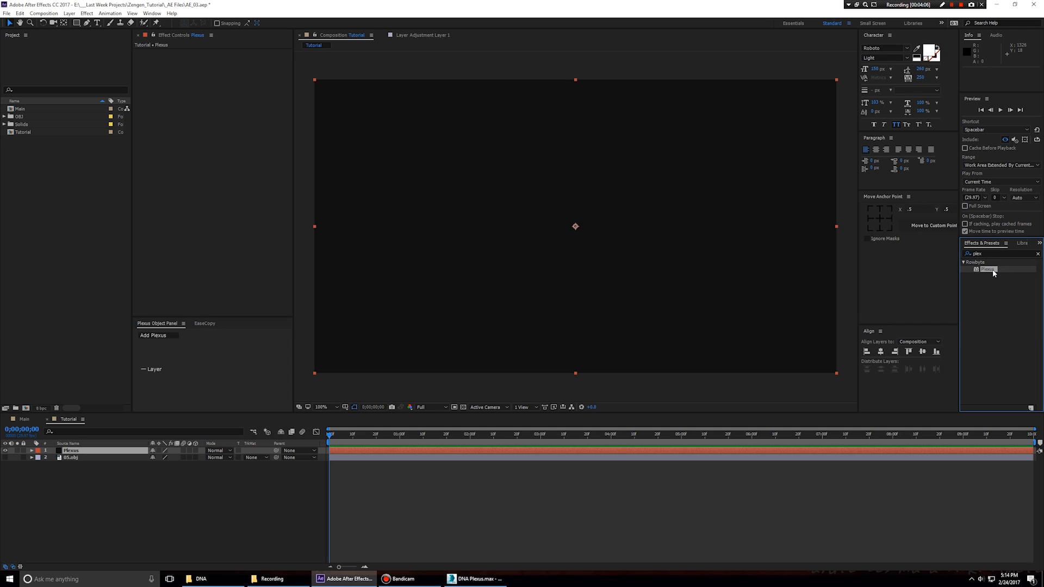
double_click(993, 269)
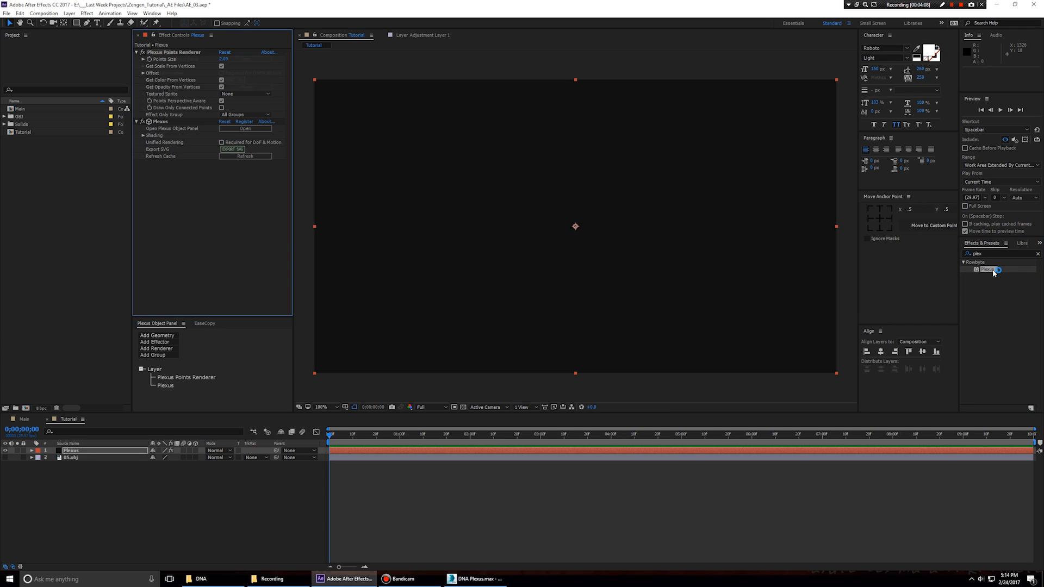
left_click(31, 450)
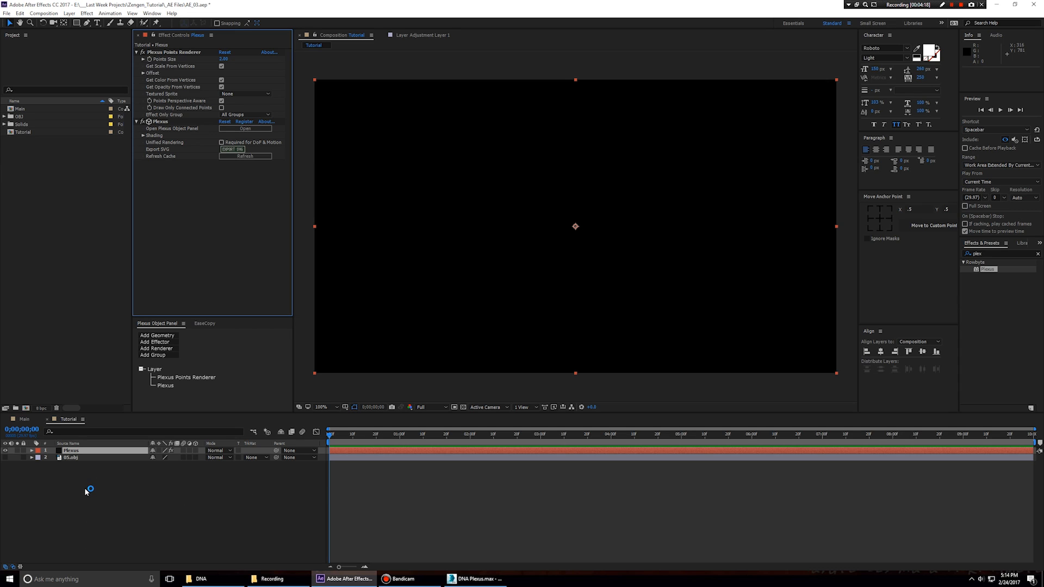
Step: Select the Plexus layer and close the EaseCopy panel beside the Plexus Object Panel
left_click(72, 451)
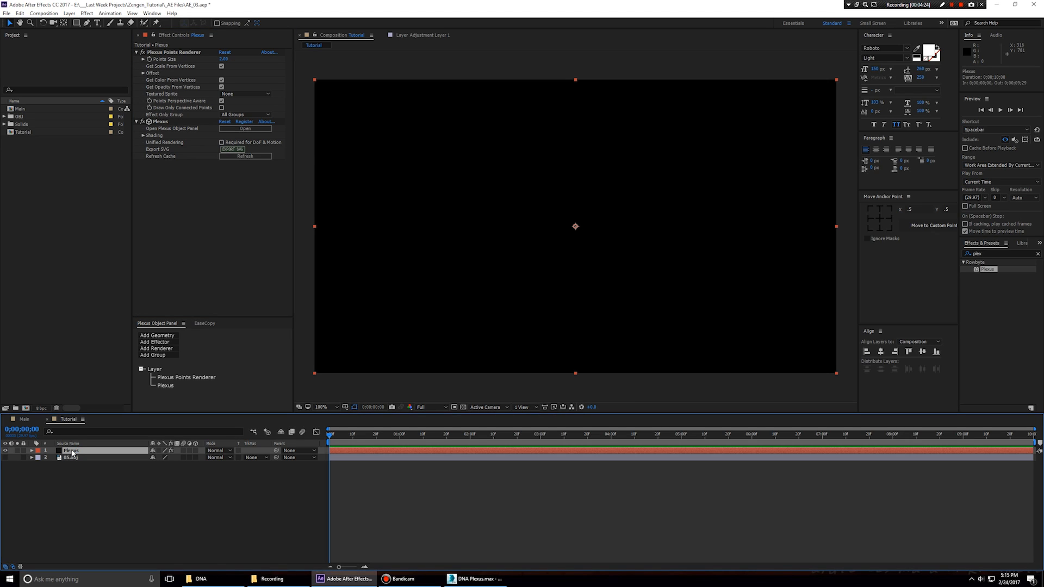
left_click(210, 325)
key("ctrl+w")
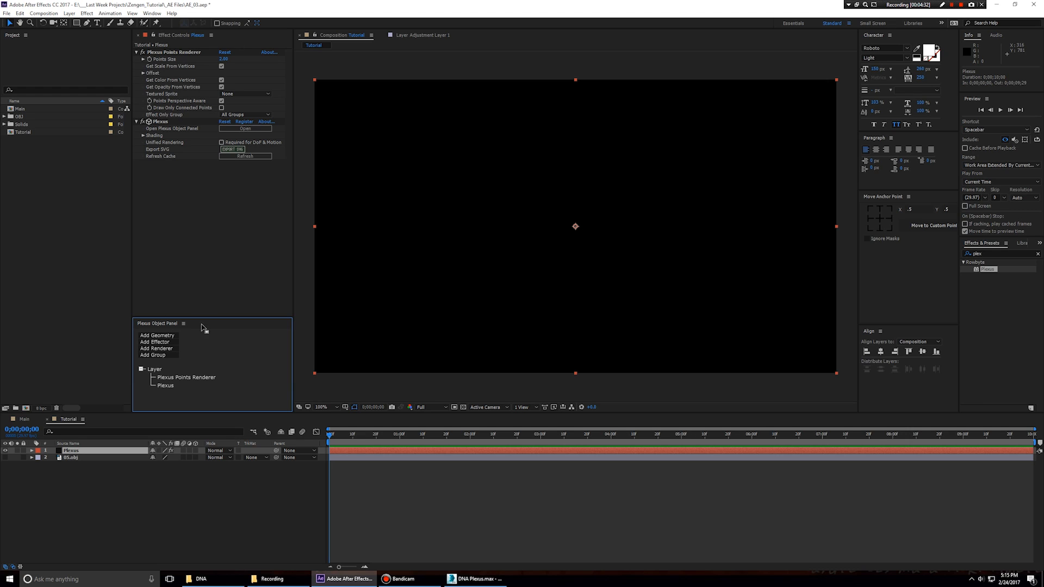
Step: Add an OBJ geometry object to the Plexus effect and rename it OBJ
left_click(155, 337)
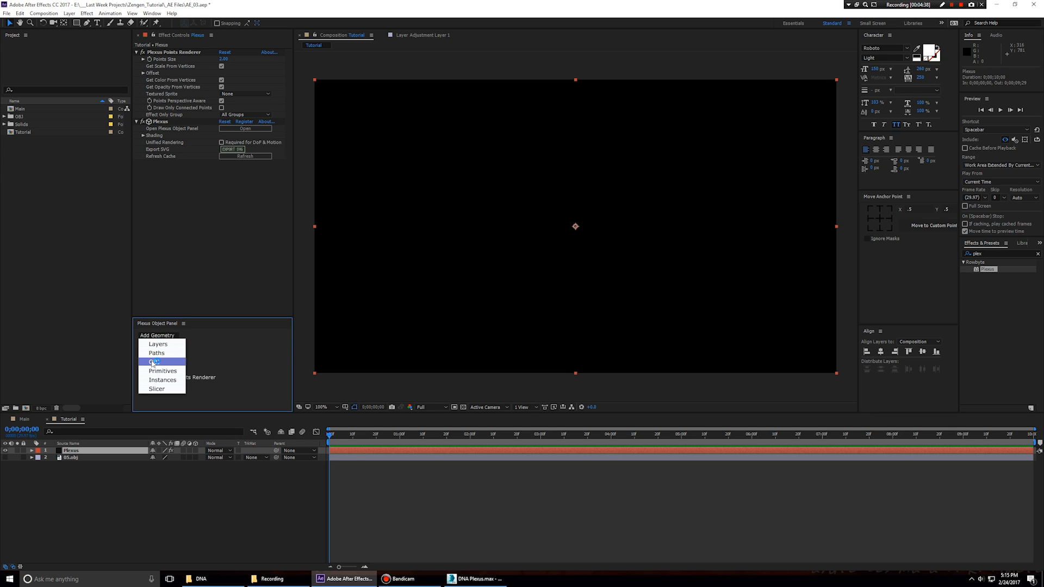
left_click(153, 362)
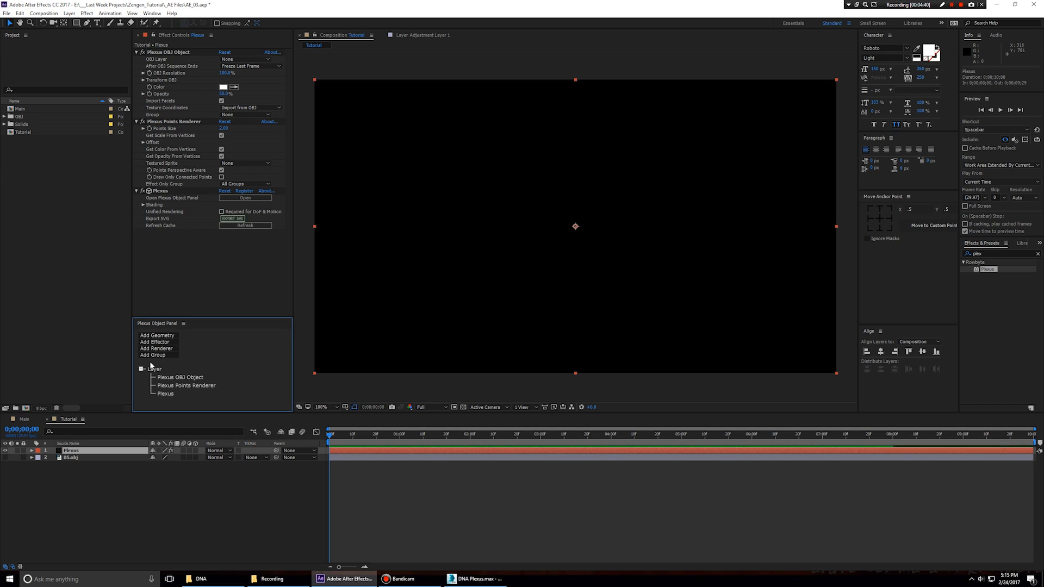
left_click(174, 377)
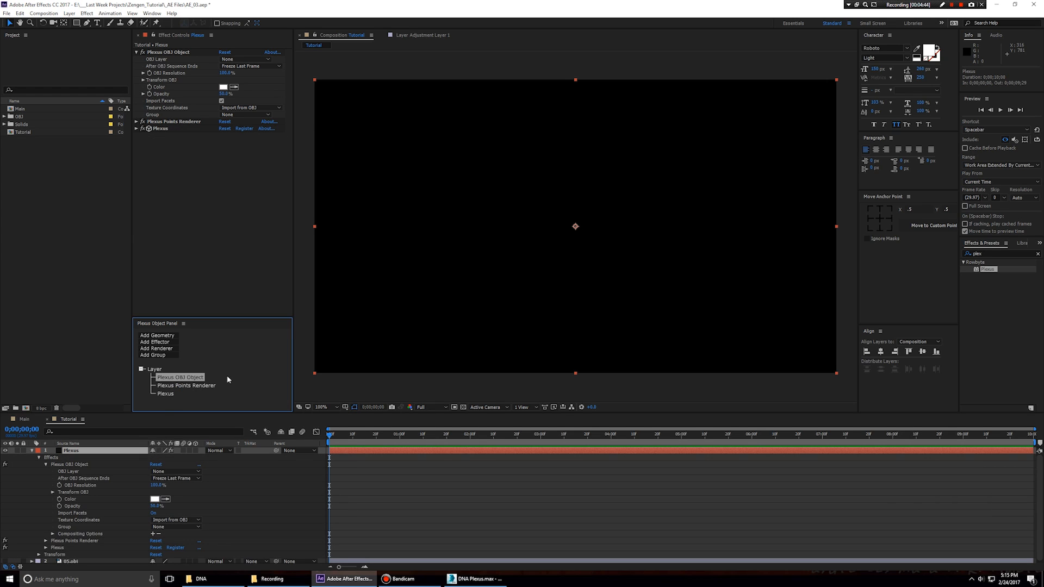
left_click(226, 376)
type("OBJ")
key("Return")
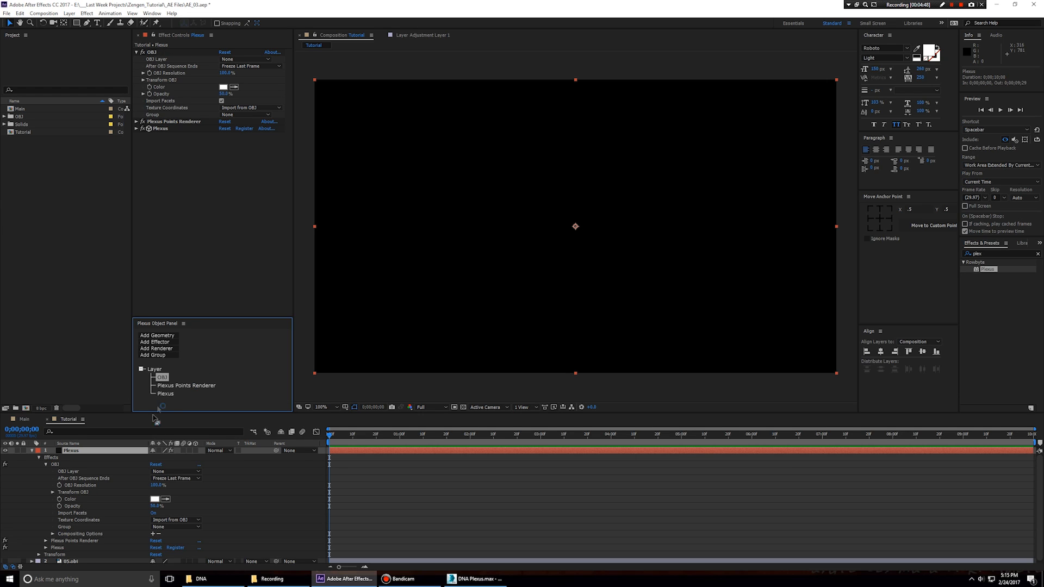
Step: Rename the Plexus Points Renderer object as Points
left_click(178, 385)
key("Return")
type("Point")
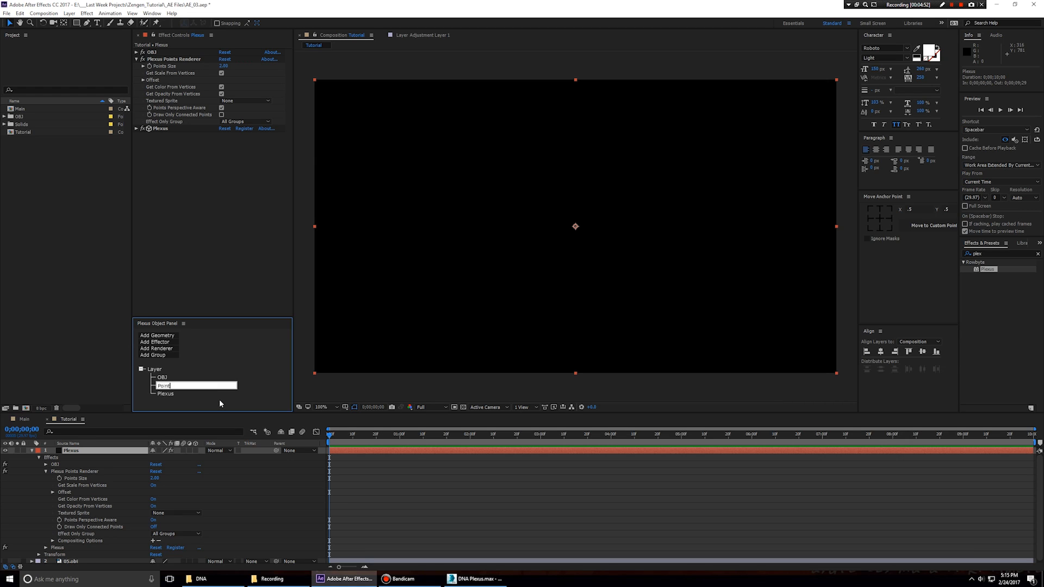
type("s")
key("Return")
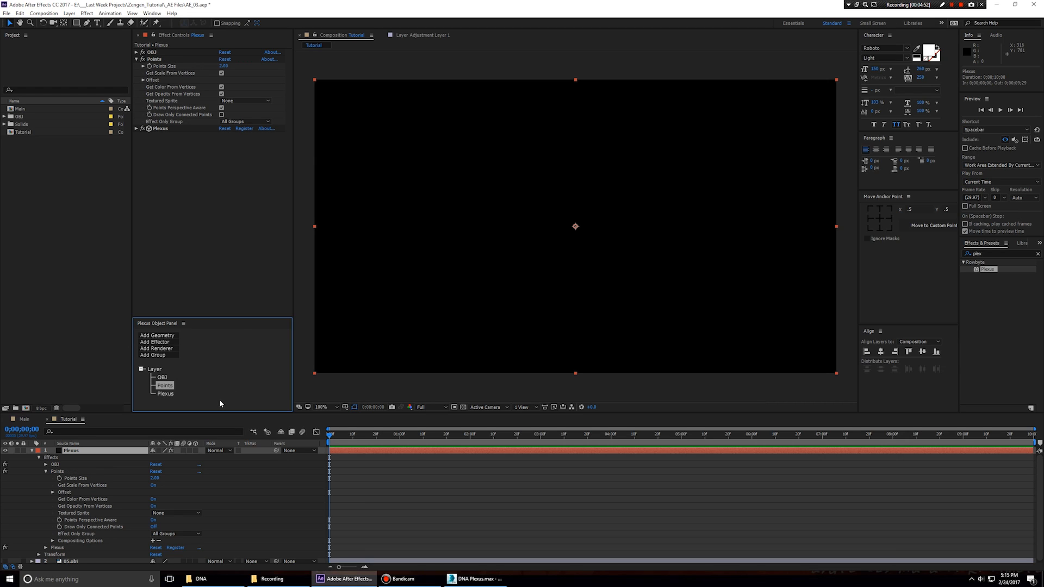
Step: Set the Plexus OBJ object's source layer to 05.obj and collapse the Plexus layer's properties
left_click(163, 377)
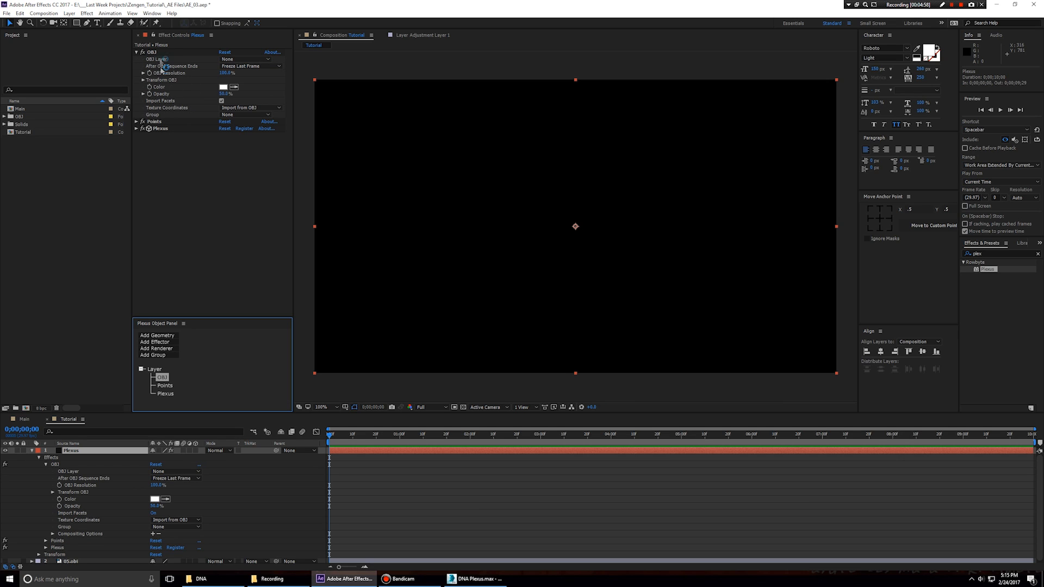
left_click(165, 391)
left_click(164, 378)
left_click(166, 387)
left_click(163, 378)
left_click(230, 58)
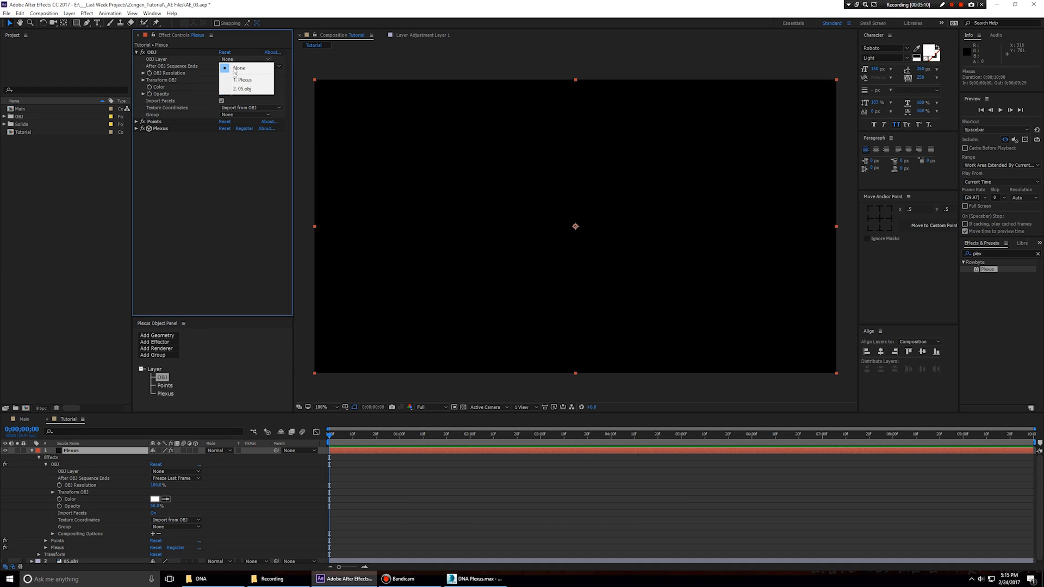
left_click(246, 89)
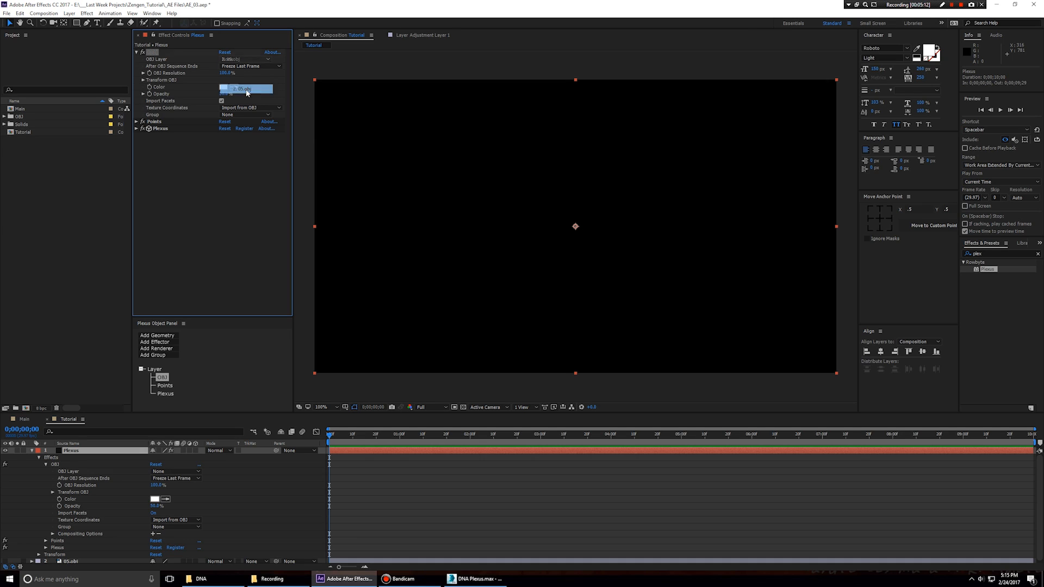
left_click(32, 452)
left_click(72, 459)
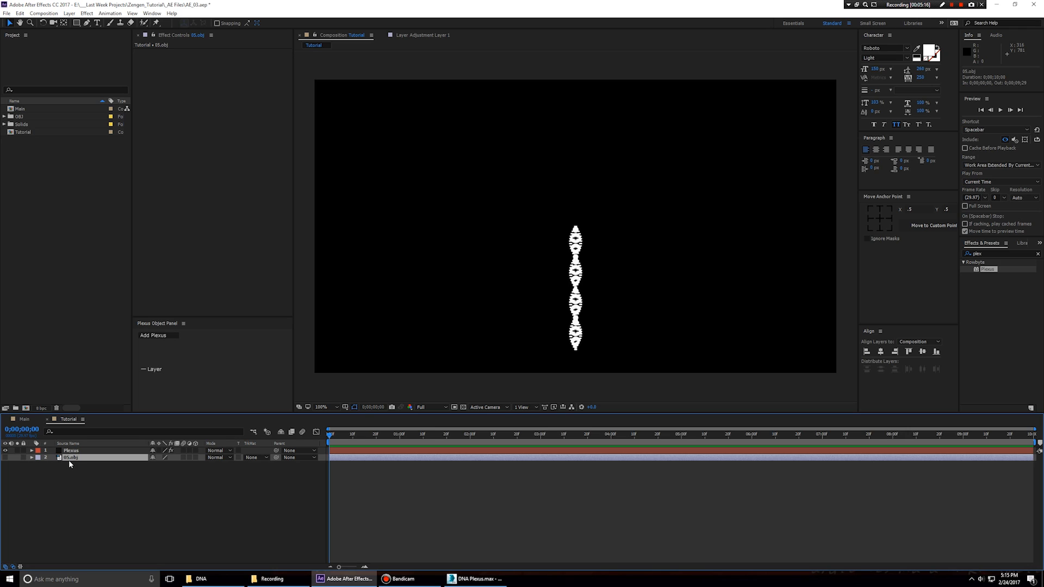
left_click(553, 233)
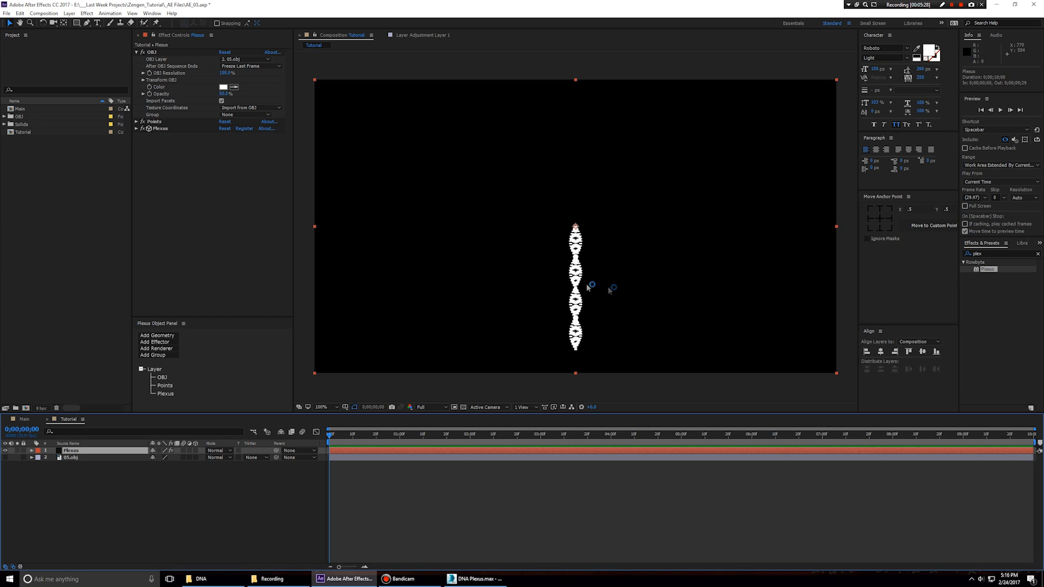
Step: Add a two-node camera with the 50mm preset to the composition and activate the Camera tool
left_click(95, 492)
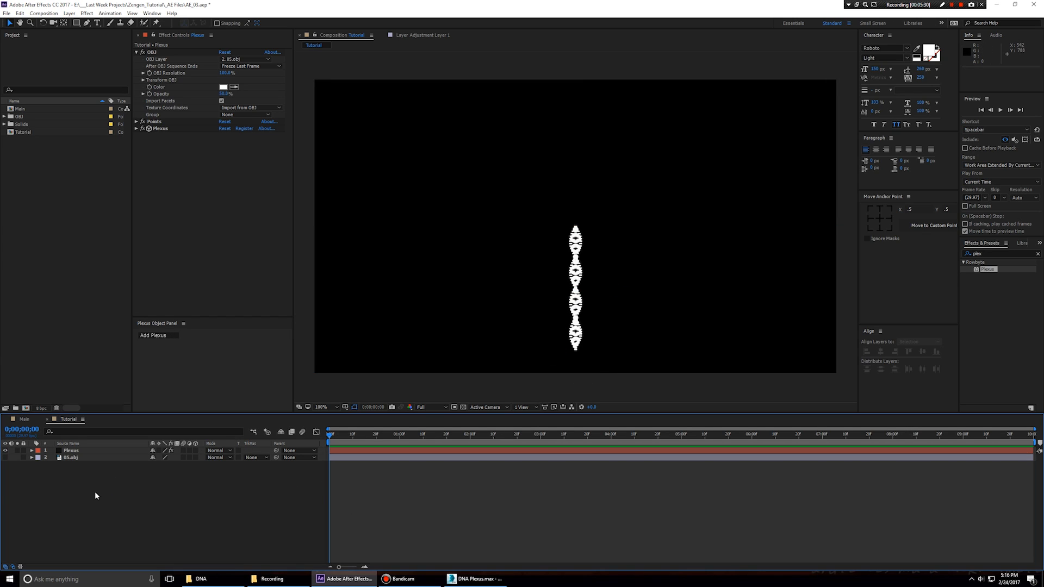
right_click(95, 492)
mouse_move(163, 415)
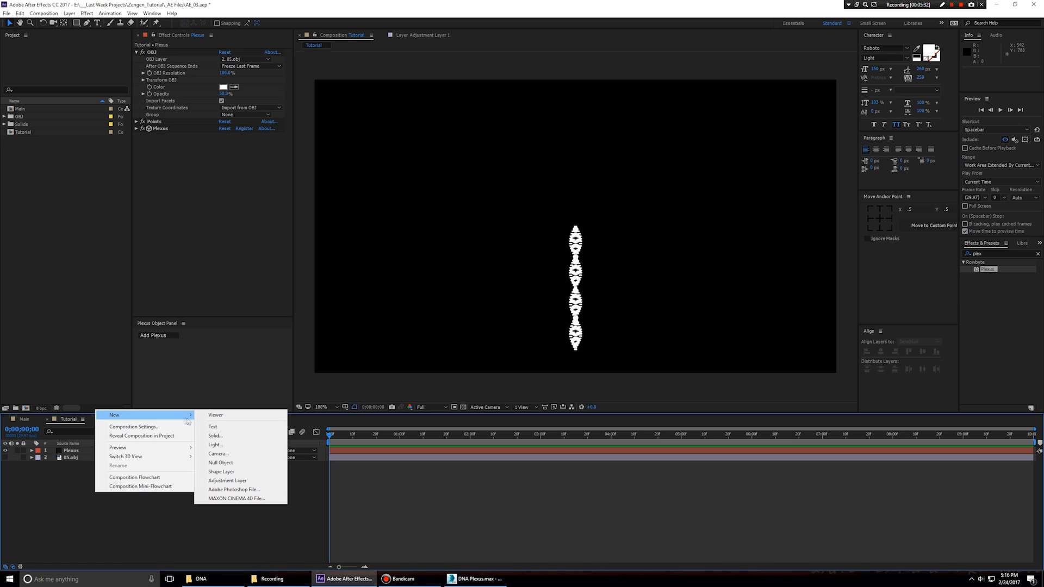
left_click(218, 452)
left_click(327, 362)
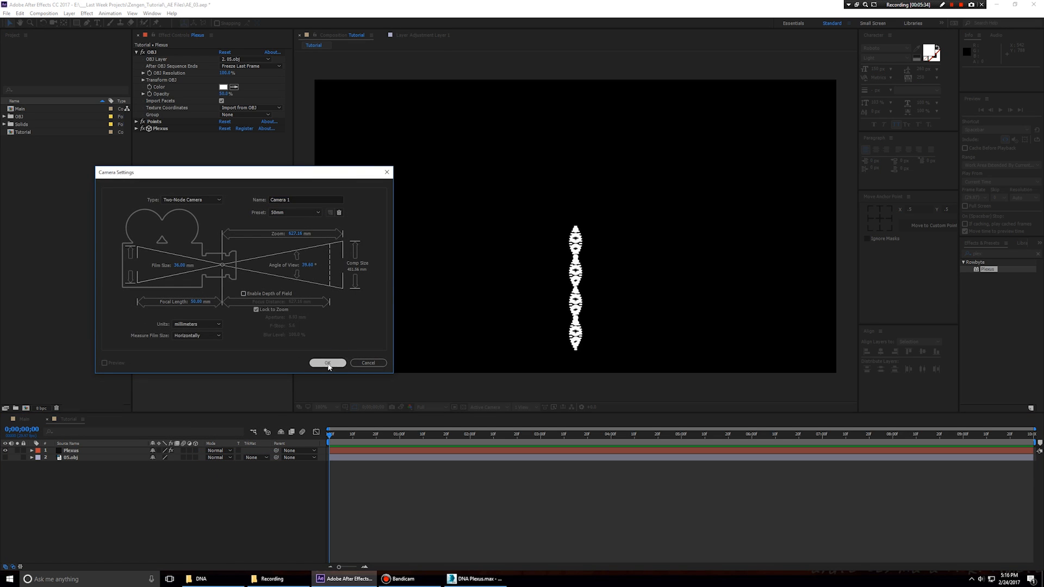
left_click(53, 23)
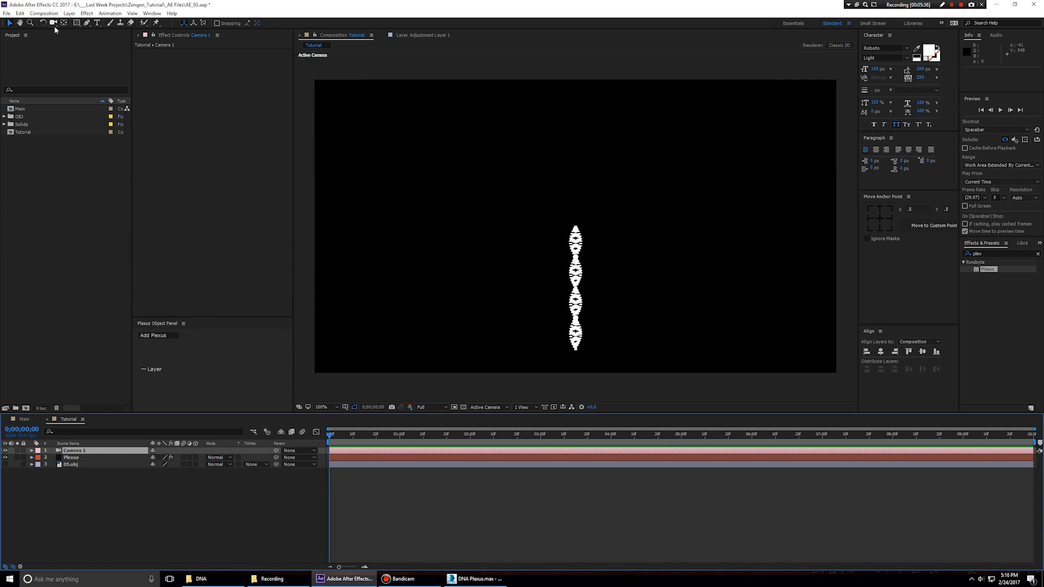
left_click_drag(549, 281, 535, 319)
Step: Switch to 3ds Max, select all parts of the DNA model, and try scaling them
left_click(474, 579)
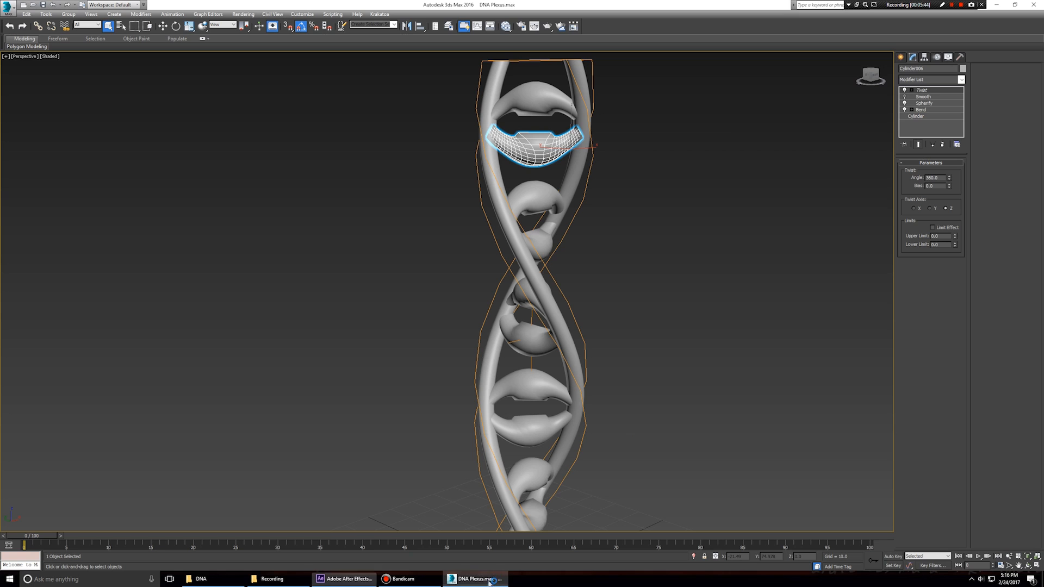
scroll(661, 300, "down", 5)
scroll(671, 348, "up", 2)
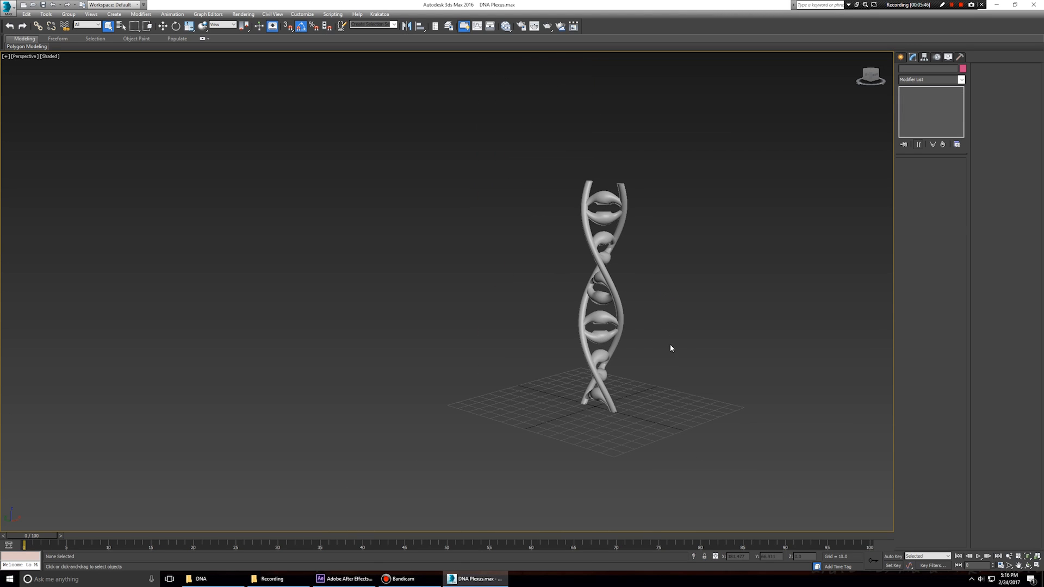
left_click_drag(485, 477, 485, 477)
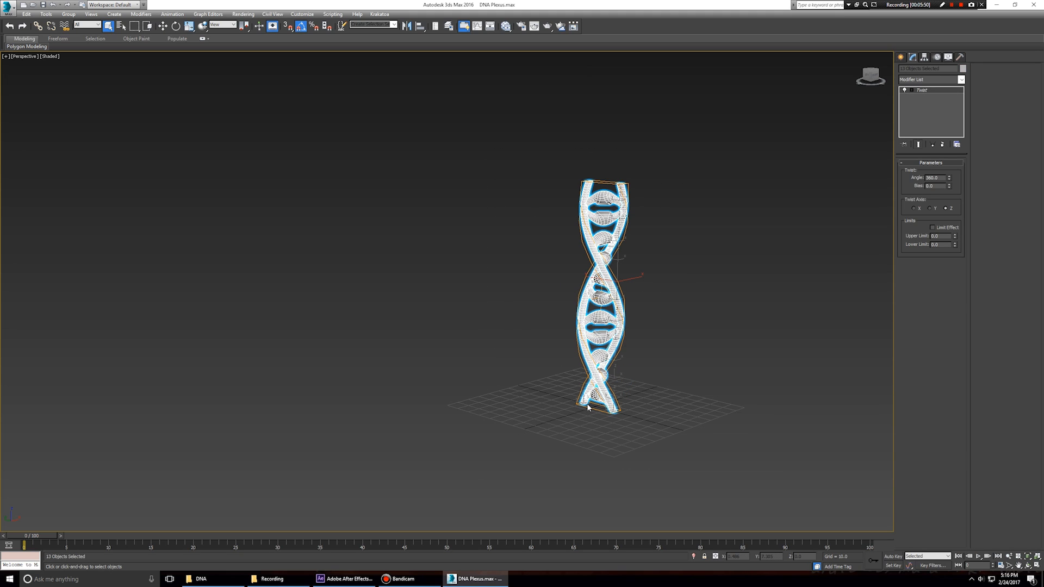
key("w")
key("r")
mouse_move(603, 294)
left_mouse_down()
mouse_move(601, 264)
mouse_move(600, 306)
mouse_move(601, 265)
mouse_move(598, 285)
left_mouse_up()
key("ctrl+z")
Step: Reselect the DNA parts from a tilted view, try scaling them again, and return to After Effects
mouse_move(662, 279)
left_mouse_down()
mouse_move(516, 261)
mouse_move(504, 299)
mouse_move(671, 295)
left_mouse_up()
scroll(671, 295, "up", 3)
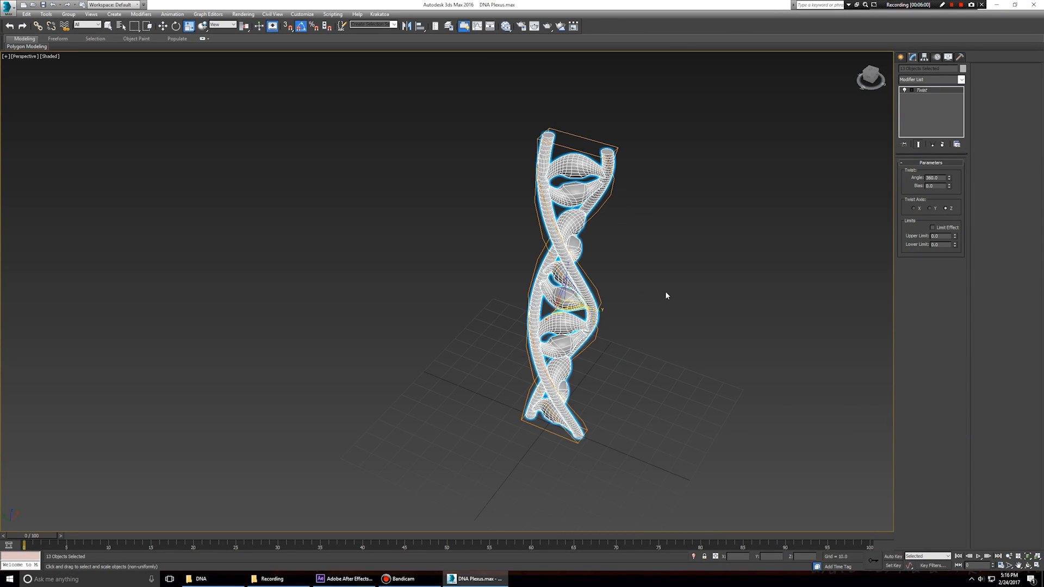
left_click(664, 291)
left_click_drag(620, 180, 478, 435)
key("z")
left_click_drag(588, 246, 576, 280)
key("ctrl+z")
key("alt+Tab")
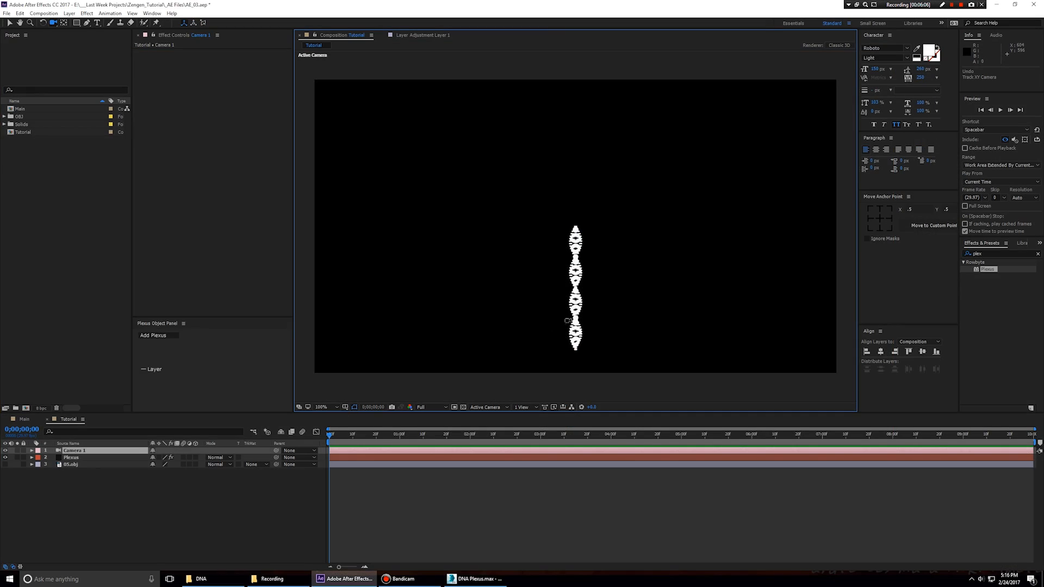
key("alt+Tab")
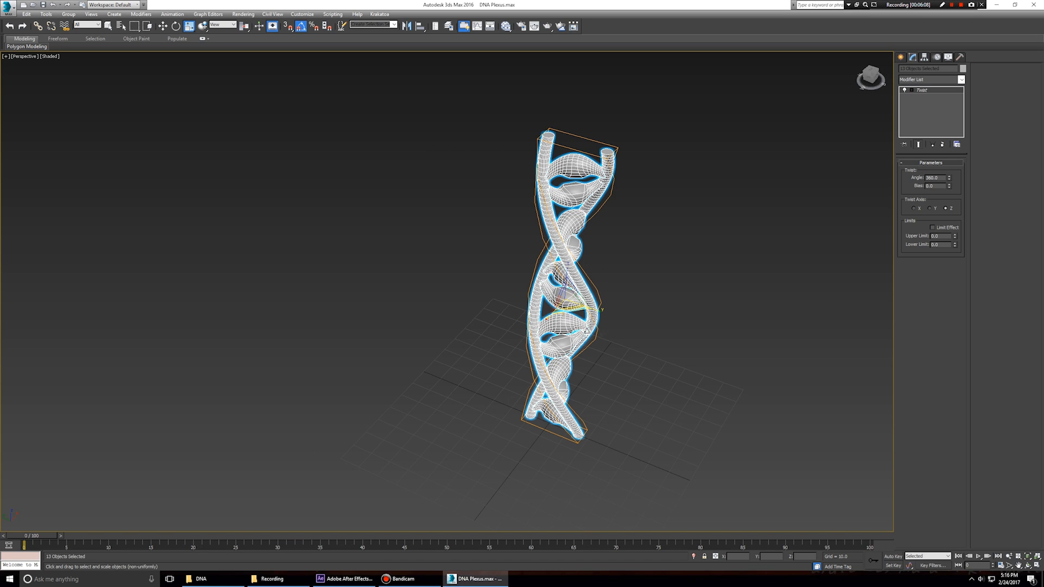
key("alt+Tab")
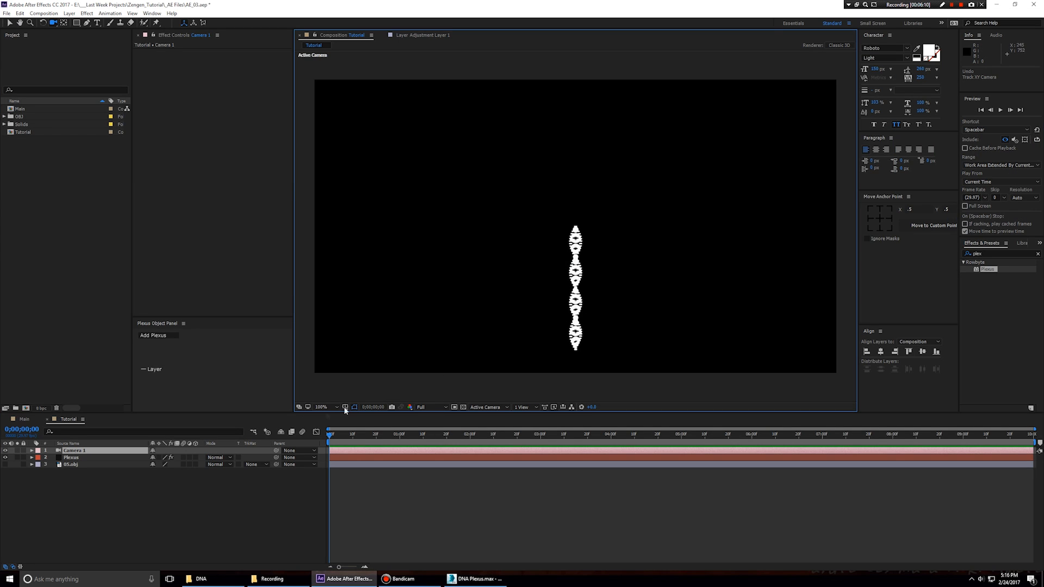
Step: Select Camera 1, try moving it around the DNA model, and undo the last camera moves
left_click(75, 452)
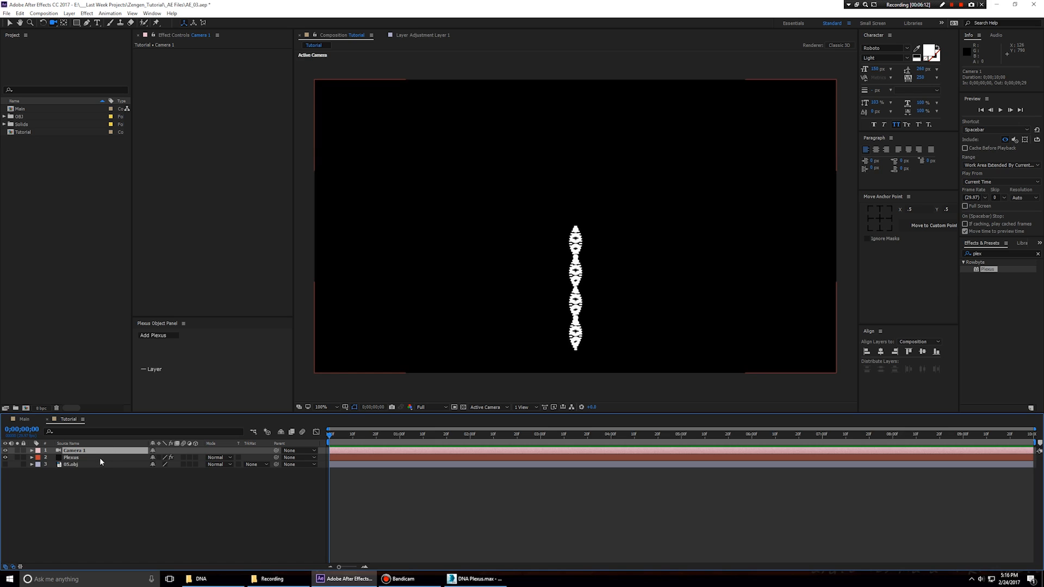
left_click_drag(575, 280, 563, 136)
left_click_drag(551, 336, 572, 186)
key("ctrl+z")
key("ctrl+z")
key("ctrl+z")
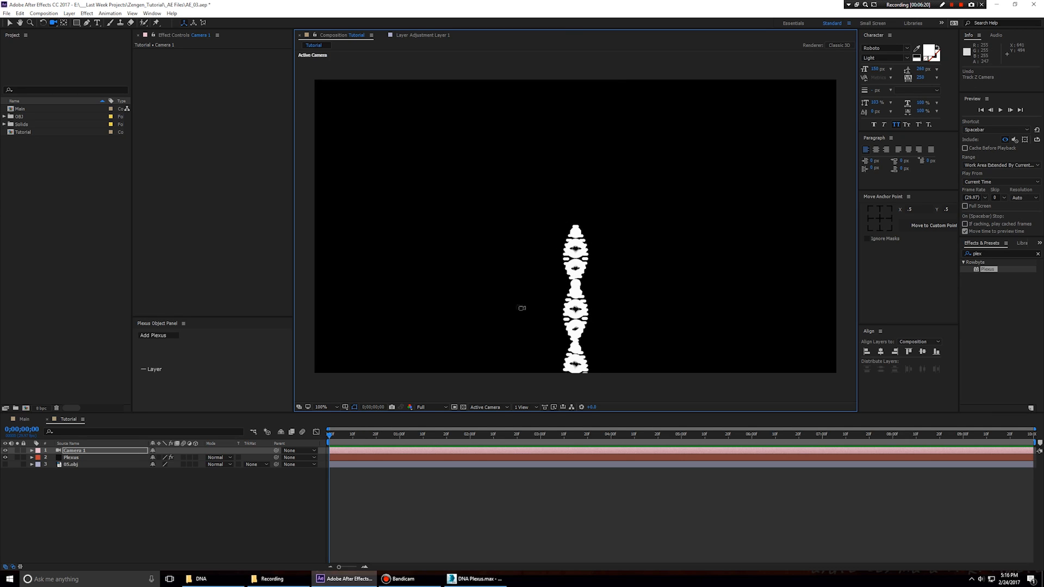
Step: Dolly Camera 1 toward the DNA and reframe it until the helix spans the full frame height
left_click_drag(603, 234, 615, 288)
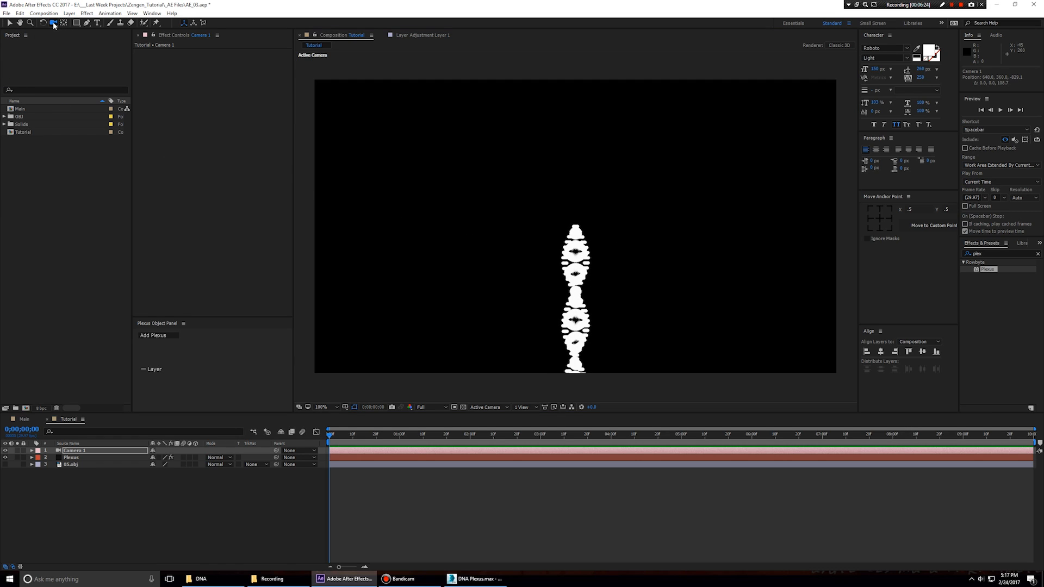
left_click_drag(540, 272, 571, 200)
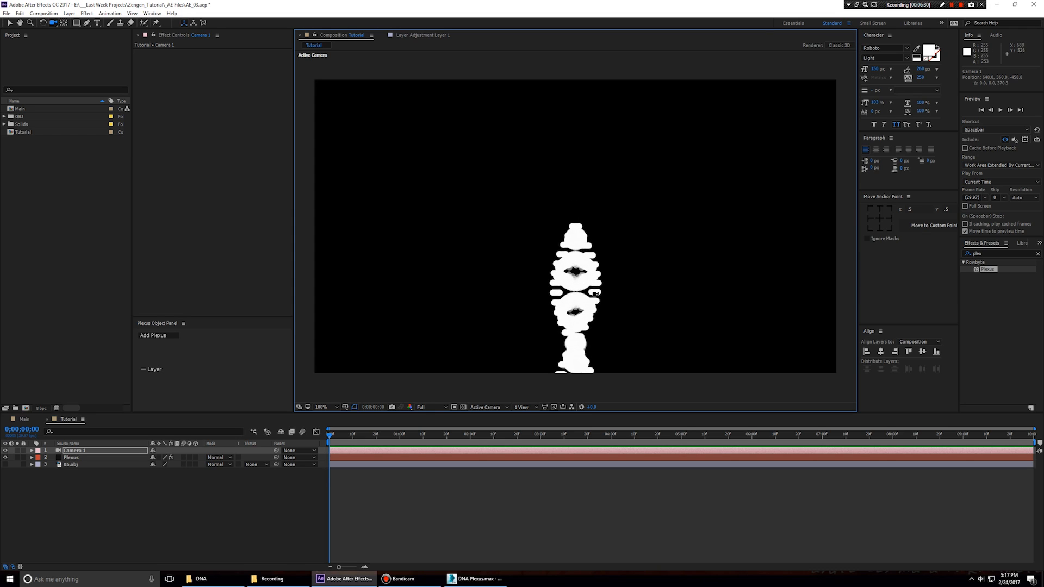
left_click_drag(591, 249, 570, 130)
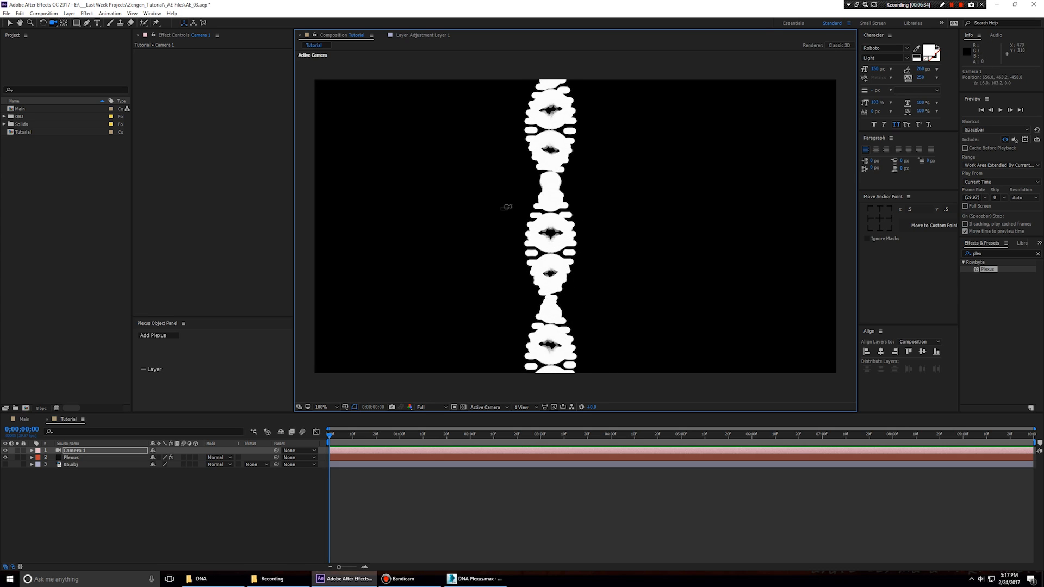
left_click_drag(495, 222, 527, 250)
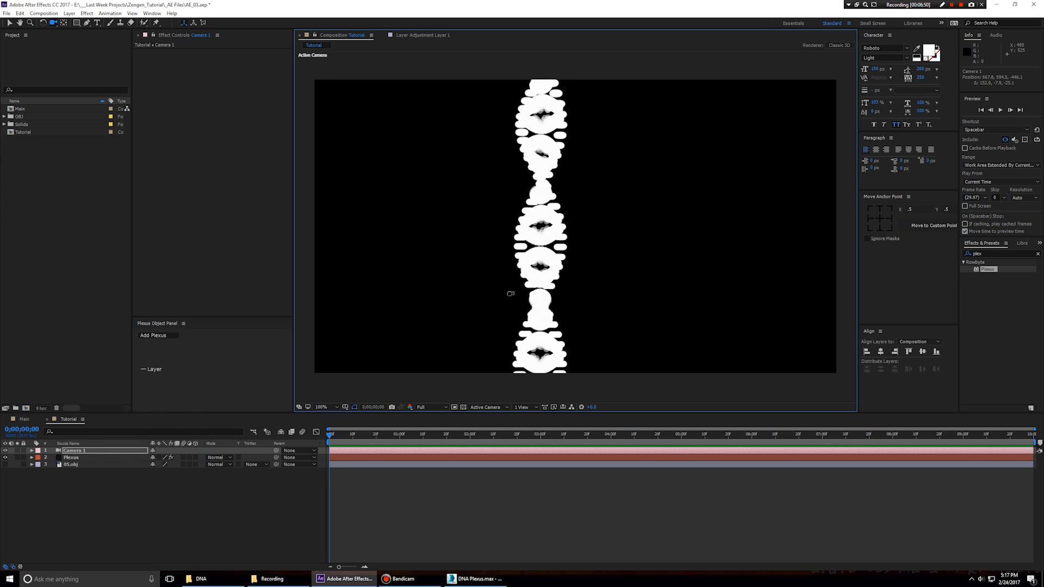
Step: Set the points size of the Plexus layer's Points renderer to 0.5
left_click(74, 458)
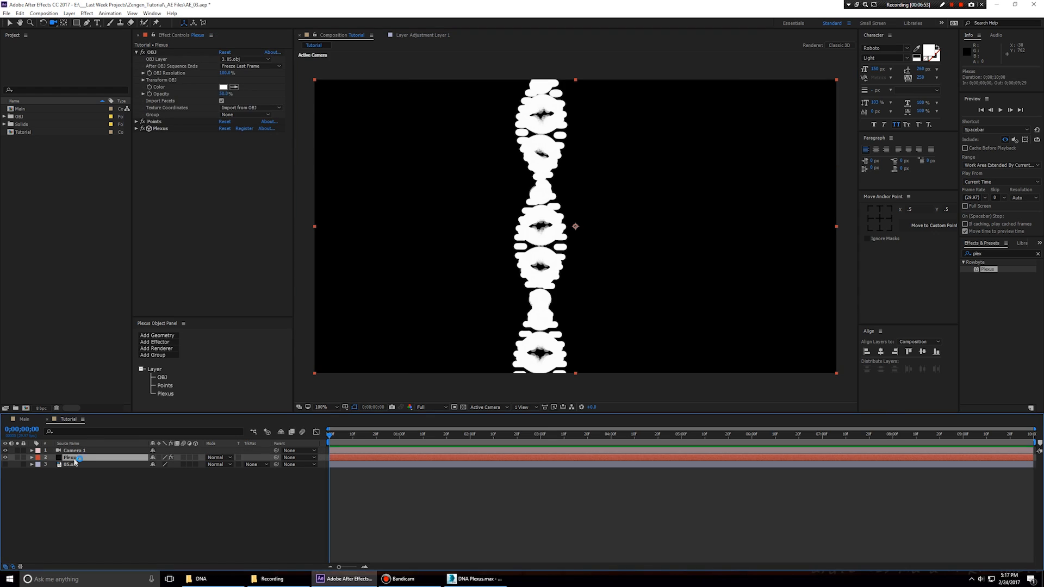
left_click(165, 386)
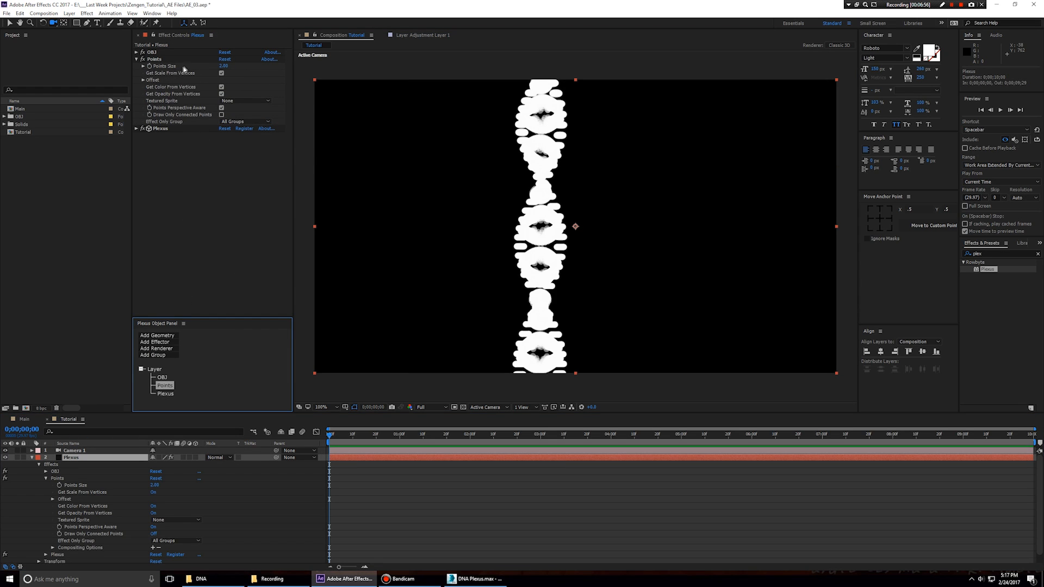
left_click(227, 66)
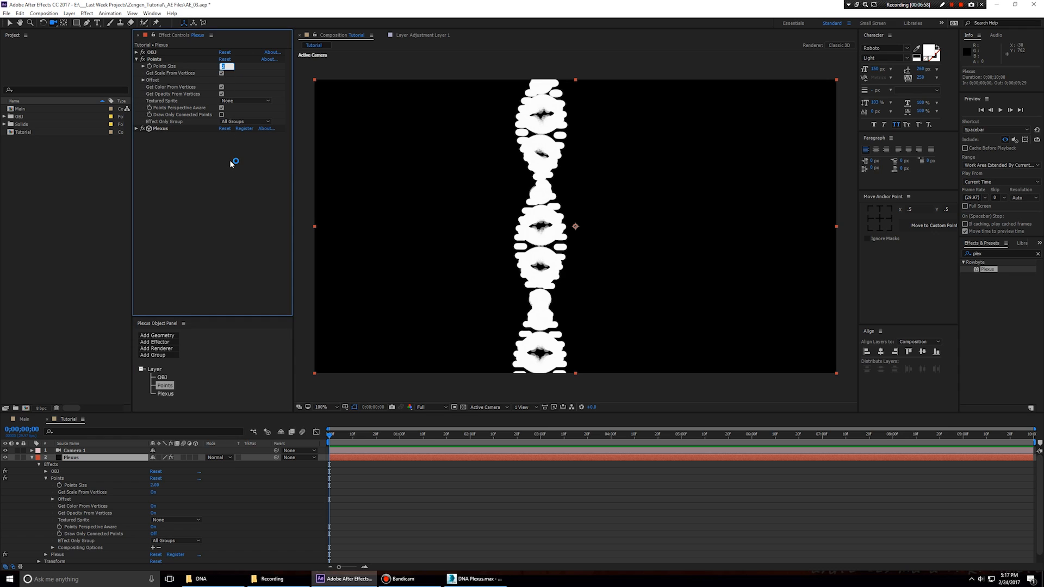
type(".5")
key("Return")
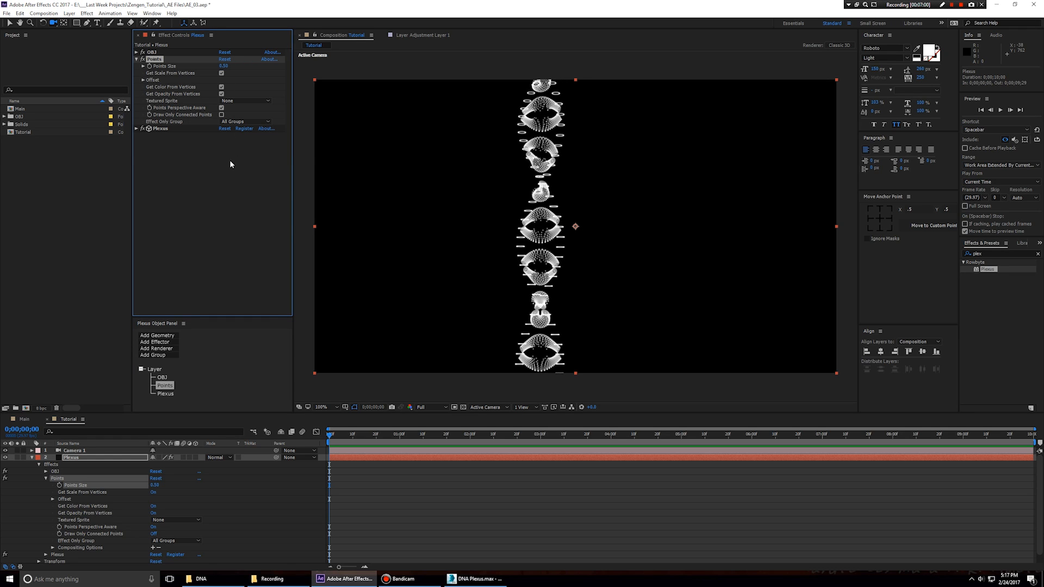
Step: Move and orbit Camera 1 close to the DNA so its individual points show from an angle
left_click_drag(625, 272, 643, 259)
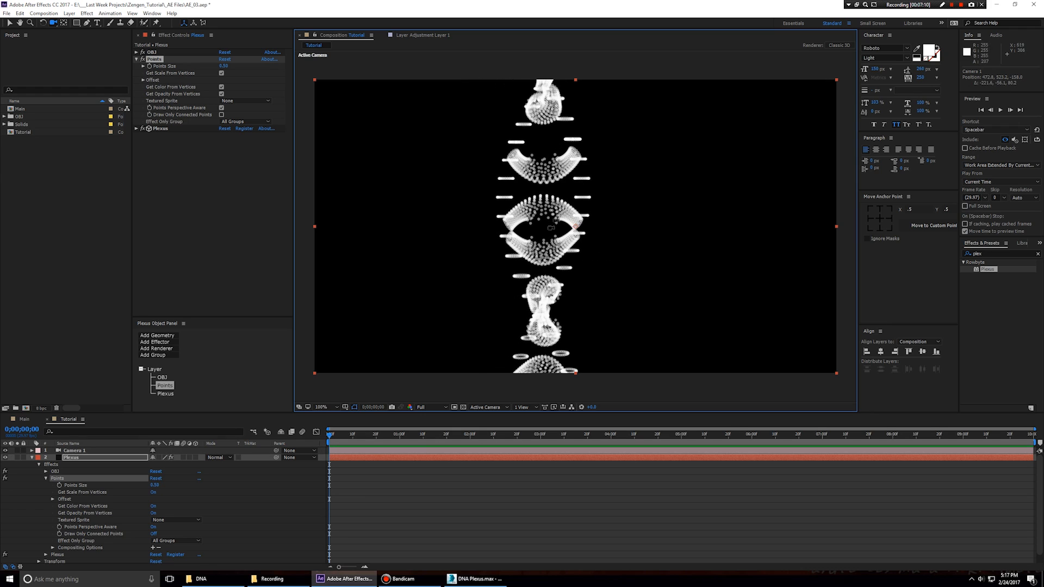
left_click_drag(615, 175, 550, 163)
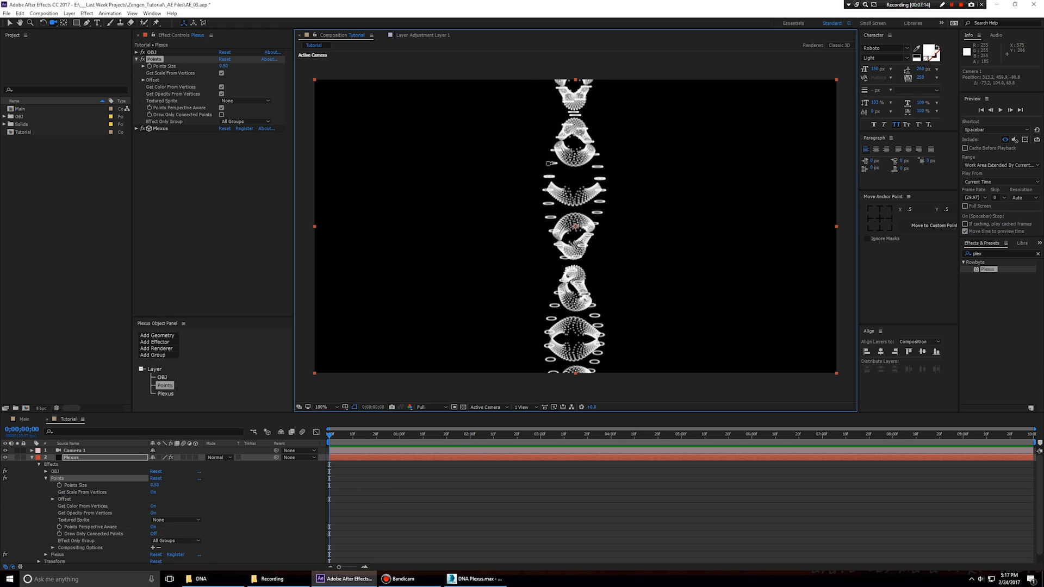
Step: Switch to 3ds Max, select one outer DNA strand, and compare its mesh density with the Plexus points in After Effects
left_click(473, 579)
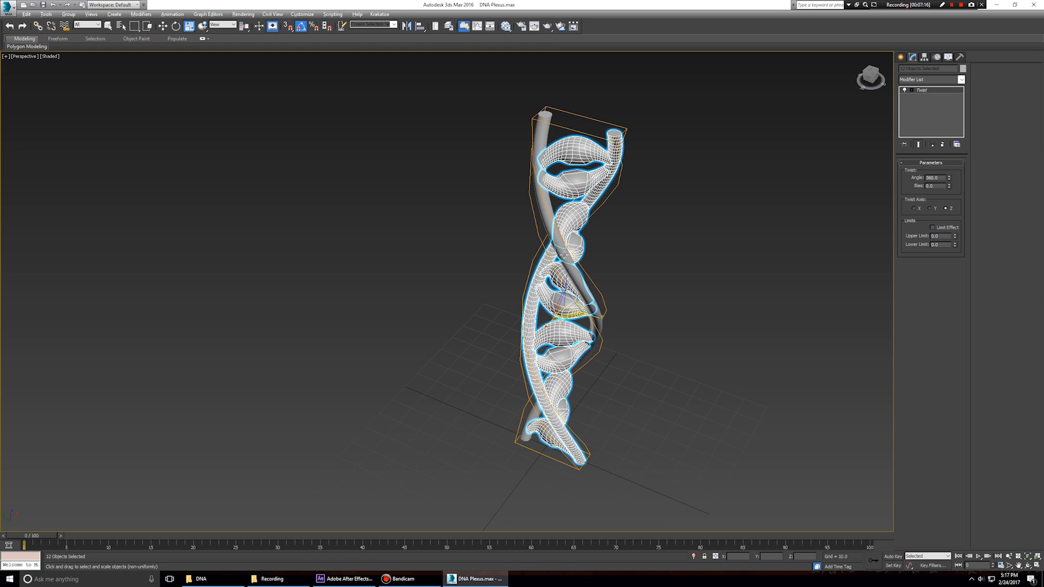
left_click(544, 211)
left_click_drag(535, 219, 530, 193)
scroll(531, 193, "up", 5)
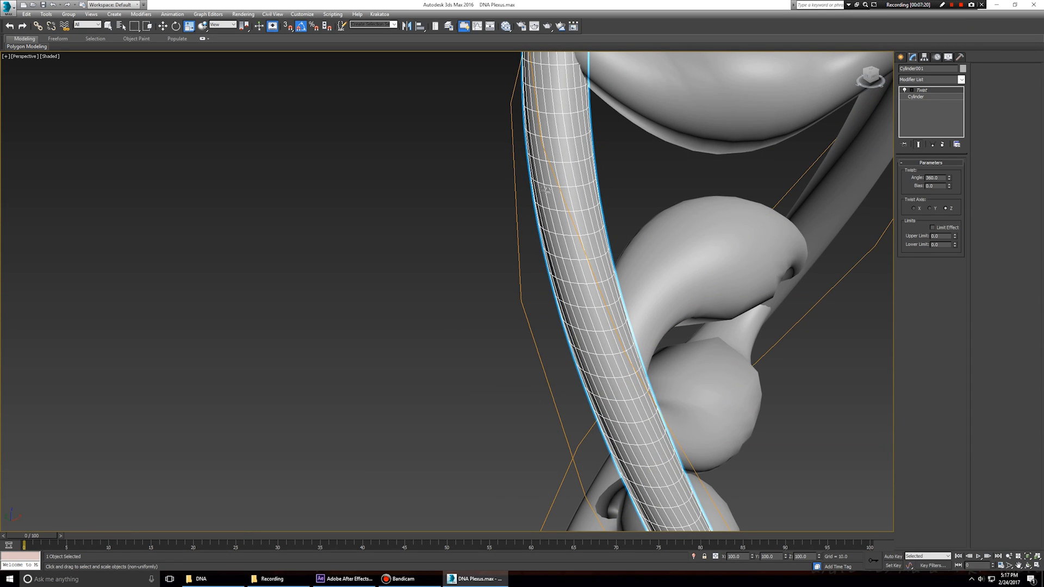
key("alt+Tab")
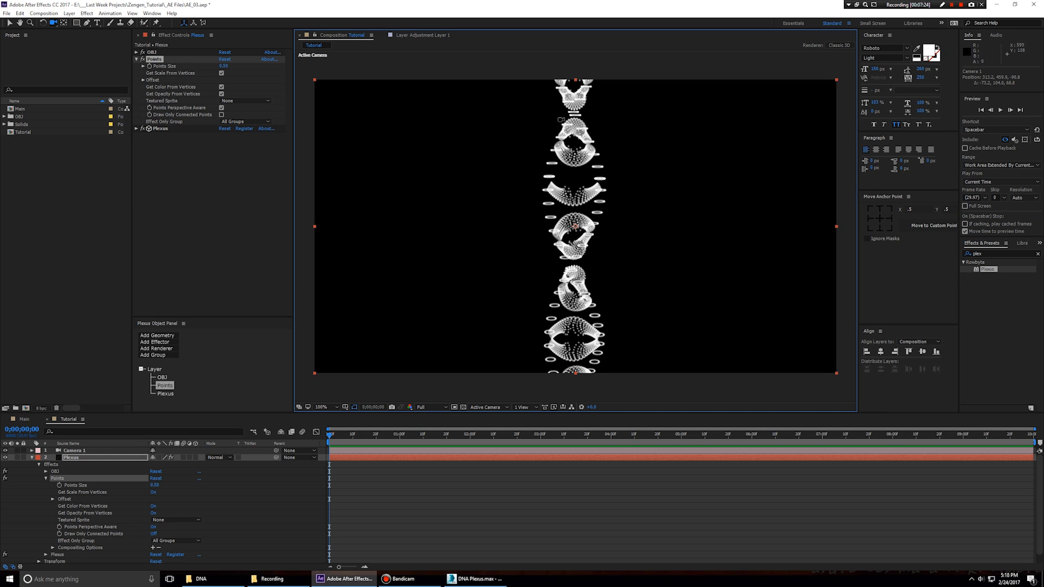
key("alt+Tab")
scroll(559, 257, "down", 10)
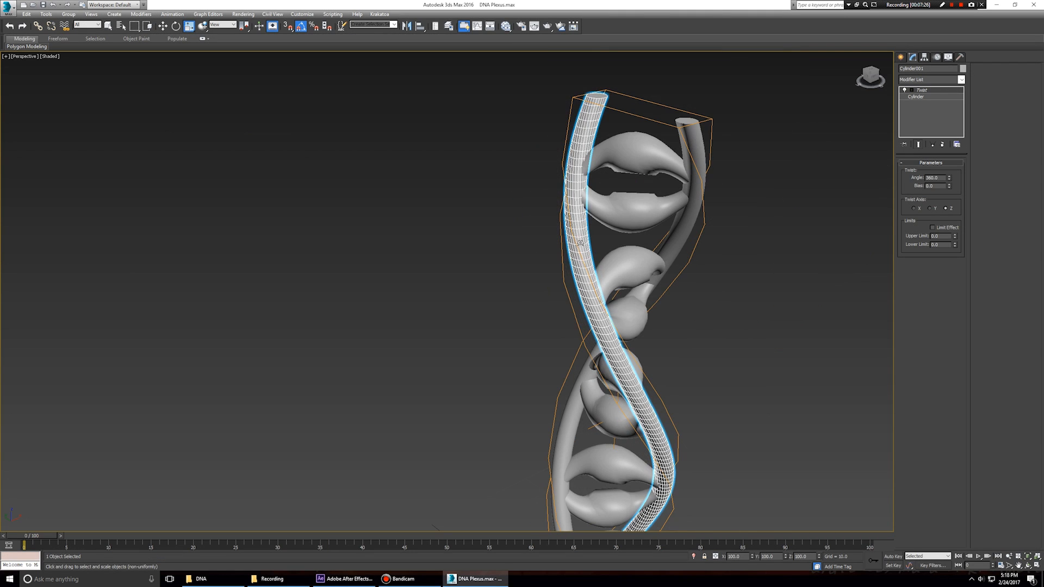
Step: Switch to After Effects, orbit Camera 1 slightly around the DNA points, and return to the strand in 3ds Max
key("alt+Tab")
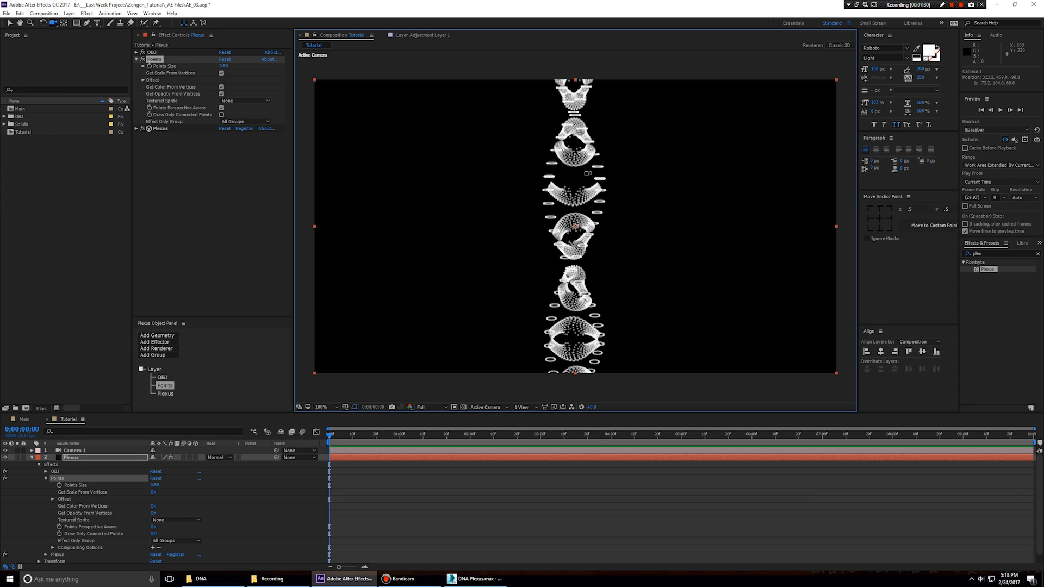
left_click_drag(575, 180, 551, 185)
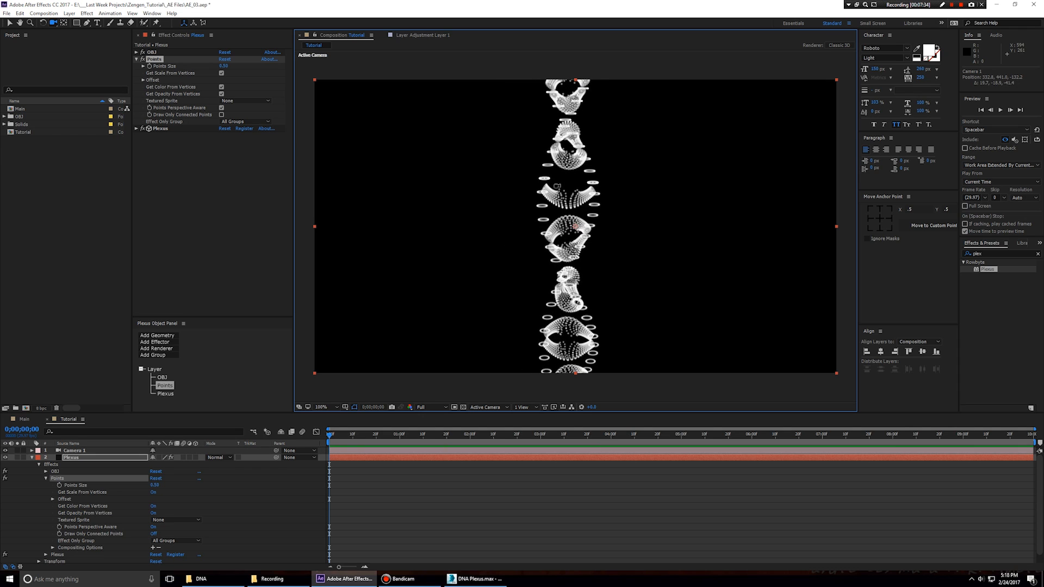
key("alt+Tab")
key("alt+Tab")
key("alt+Tab")
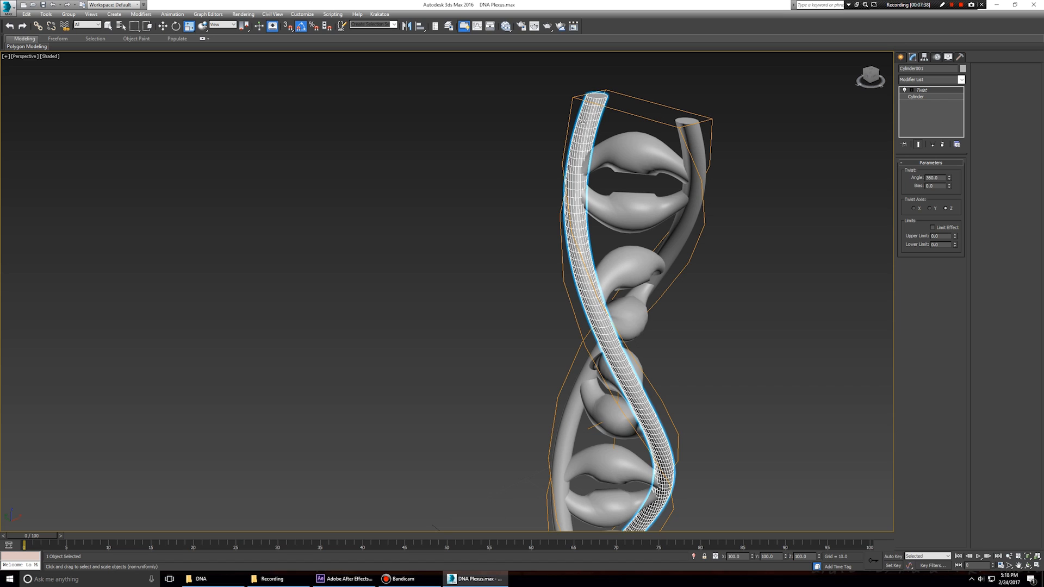
Step: Switch to After Effects, set the Points renderer's points size to 0.25, and move Camera 1 closer to the DNA
key("alt+Tab")
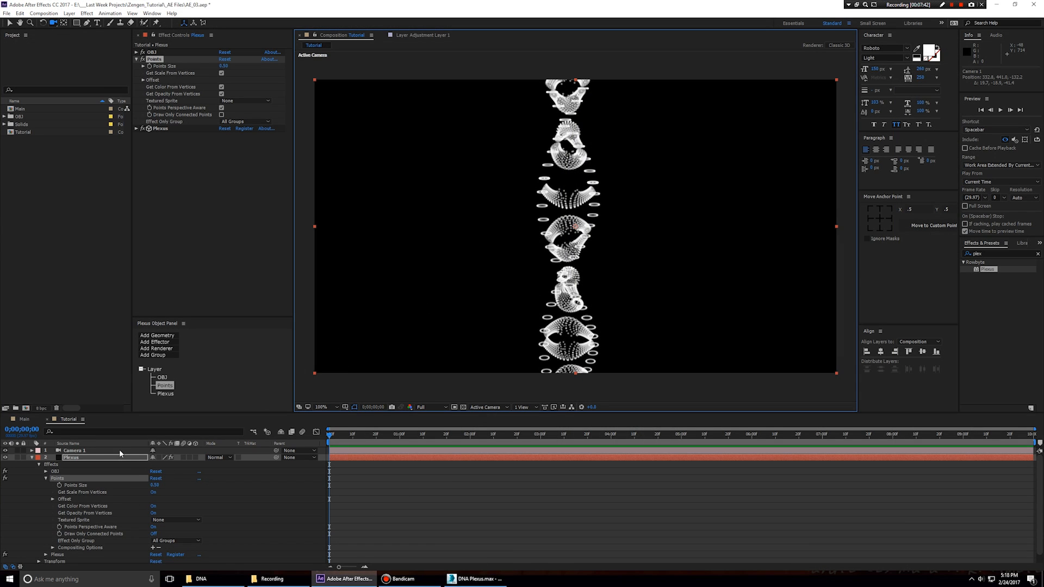
left_click(223, 66)
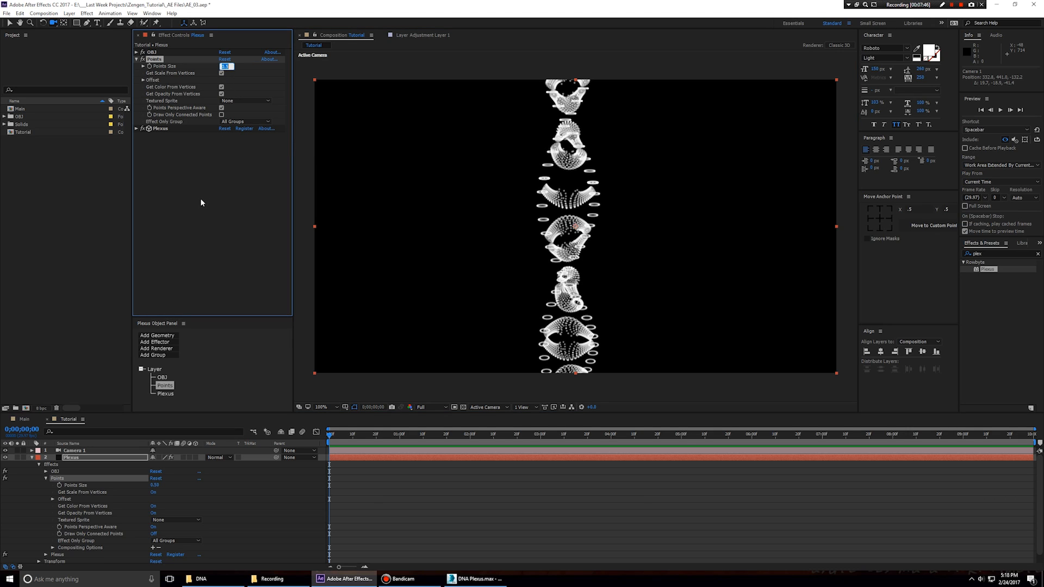
type(".2")
key("Return")
left_click_drag(610, 229, 451, 247)
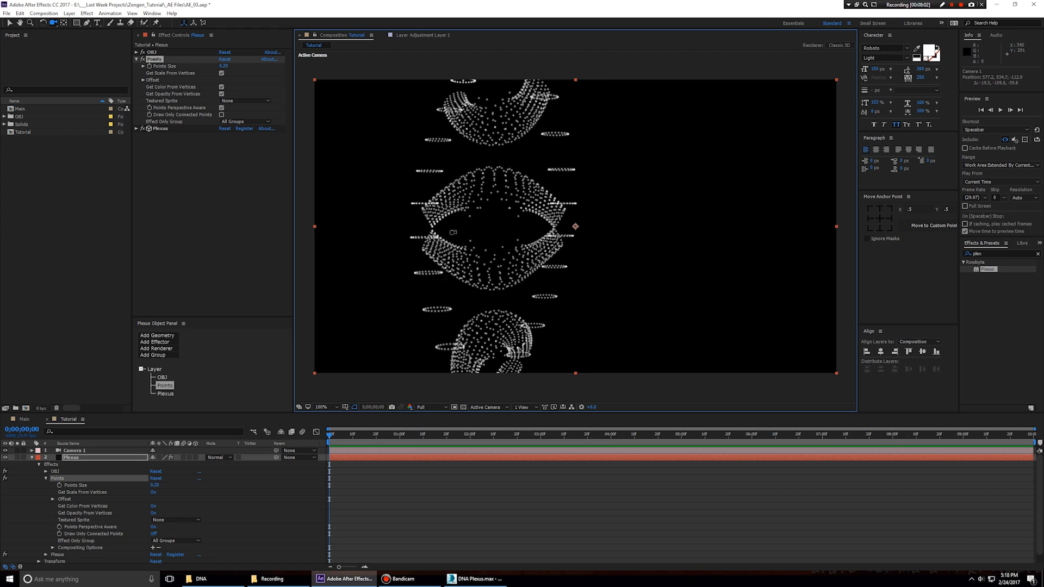
Step: Add a Lines renderer to the Plexus layer, rename it Lines, and orbit Camera 1 slightly around the DNA
left_click(157, 348)
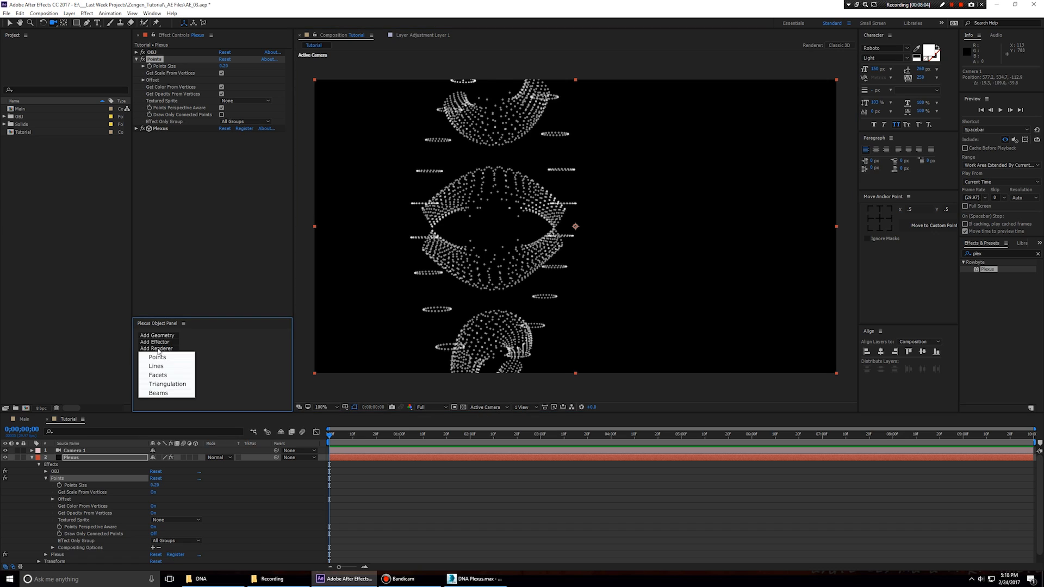
left_click(161, 368)
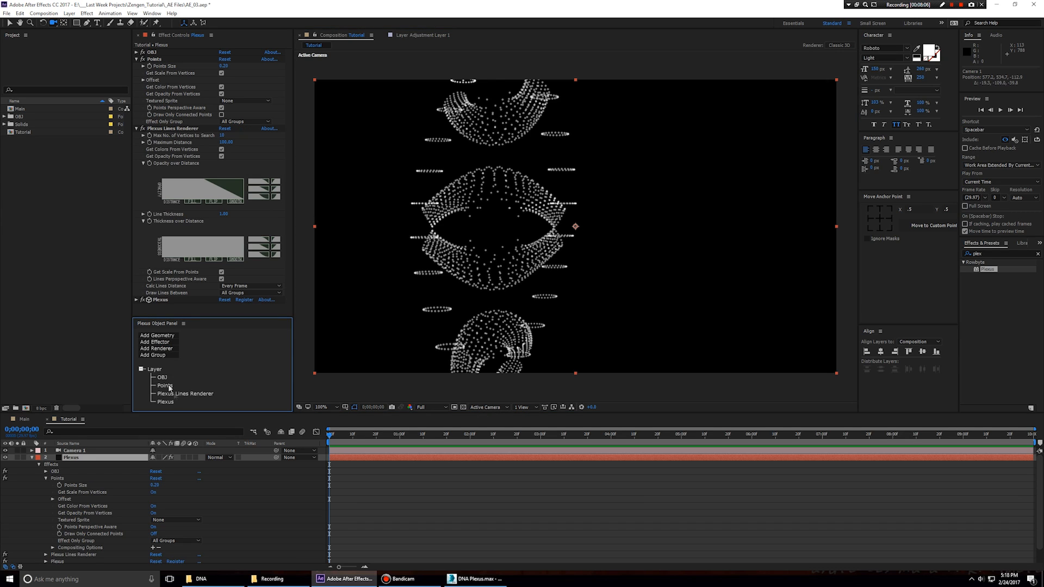
double_click(185, 394)
type("Lines")
key("Return")
left_click(507, 178)
left_click_drag(506, 179, 511, 226)
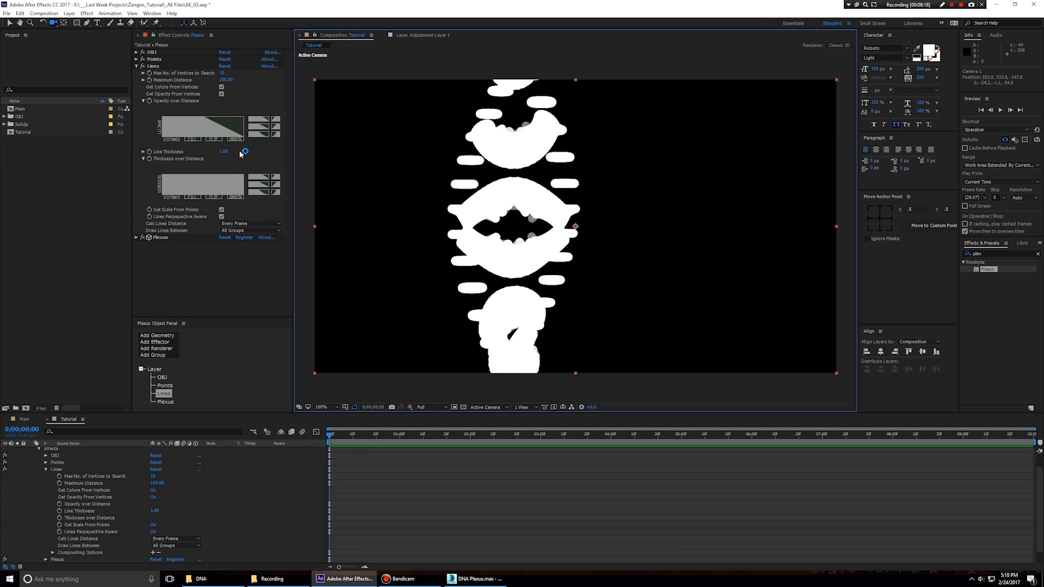
Step: Set the Lines renderer's line thickness to 0.25
left_click(223, 152)
type(".25")
key("Return")
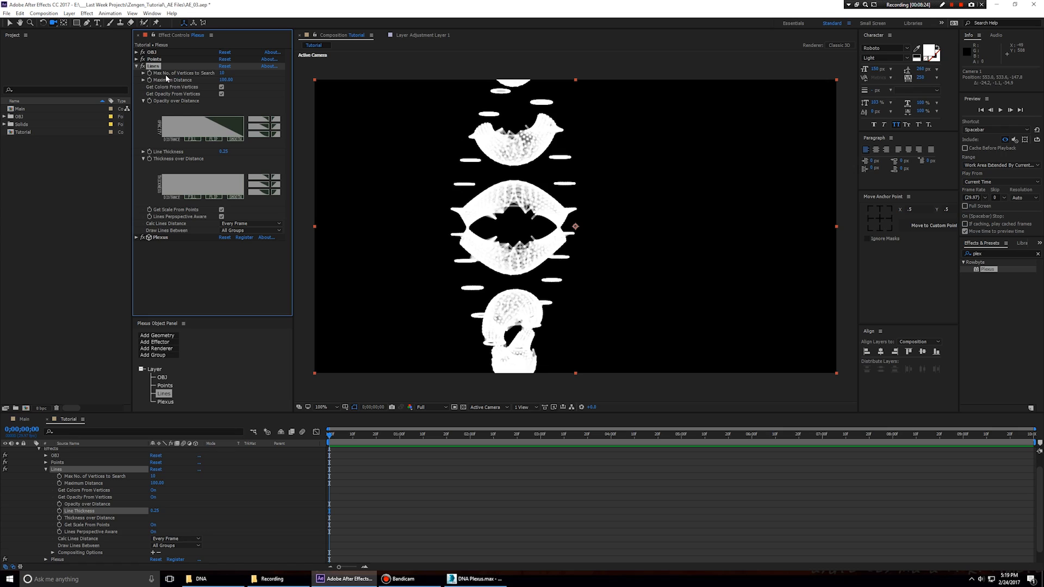
Step: Set the Lines renderer's maximum number of vertices to search to 5 and its maximum distance to 25
left_click(223, 73)
type("5")
key("Tab")
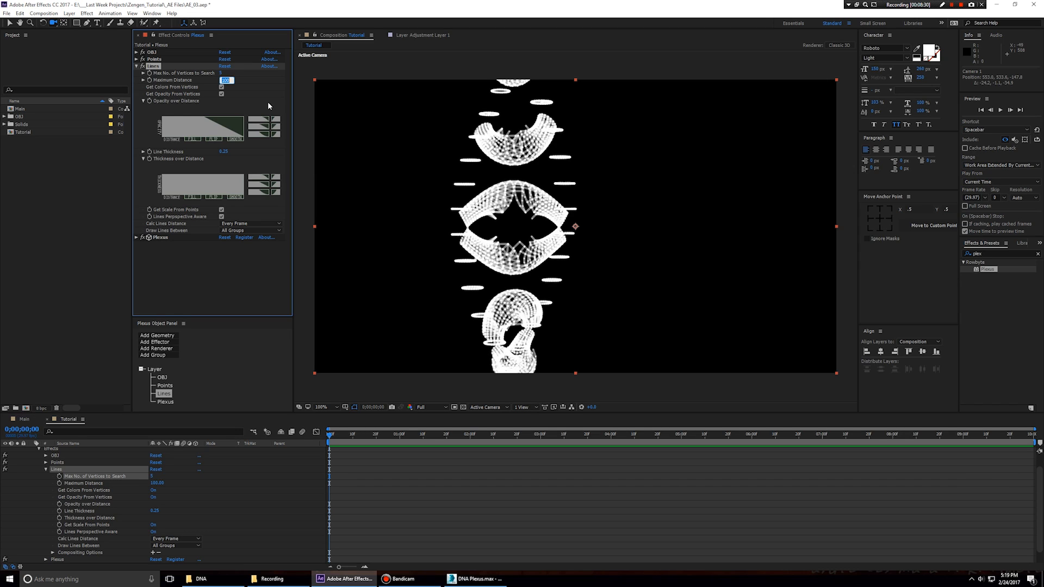
type("25")
key("Return")
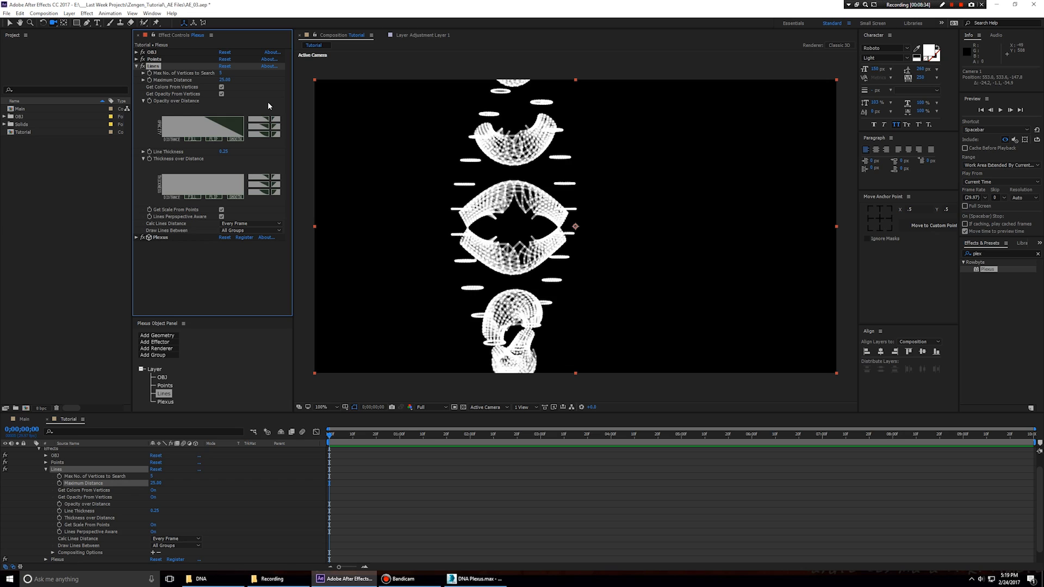
Step: Draw falling curves for the Lines renderer's Opacity over Distance and Thickness over Distance
left_click_drag(402, 145, 421, 178)
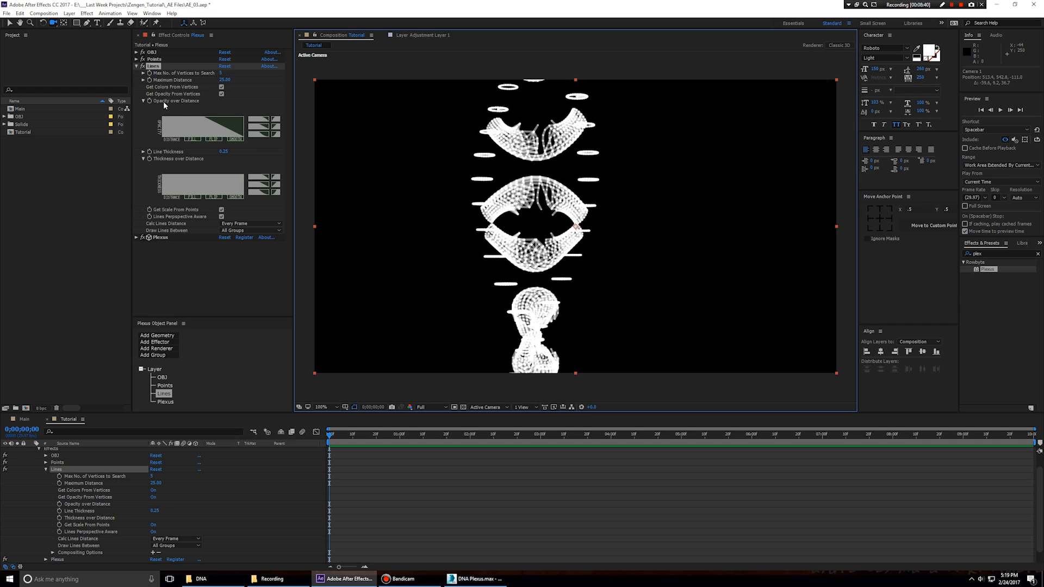
left_click_drag(158, 118, 226, 137)
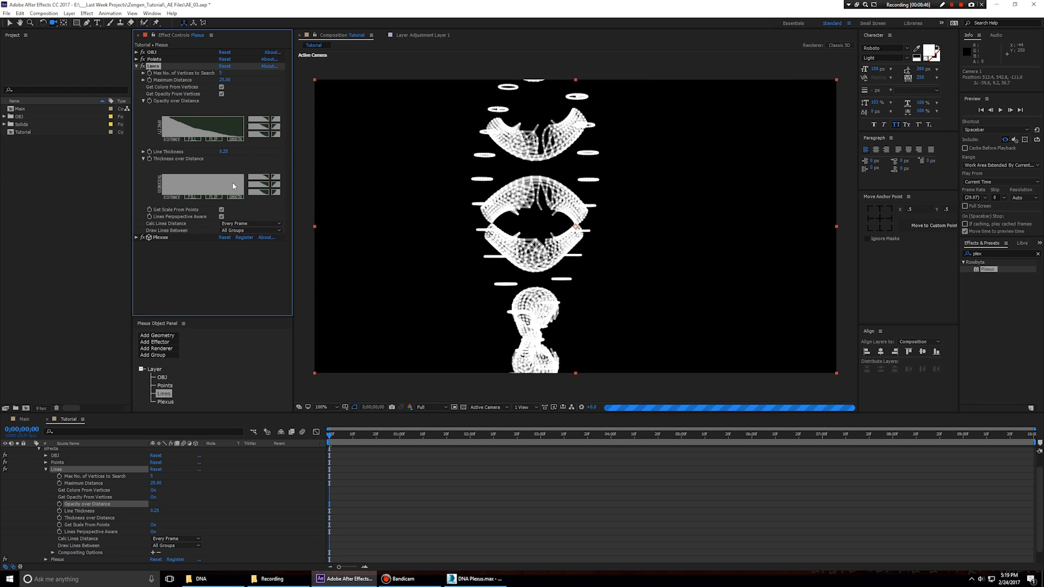
left_click_drag(156, 175, 243, 197)
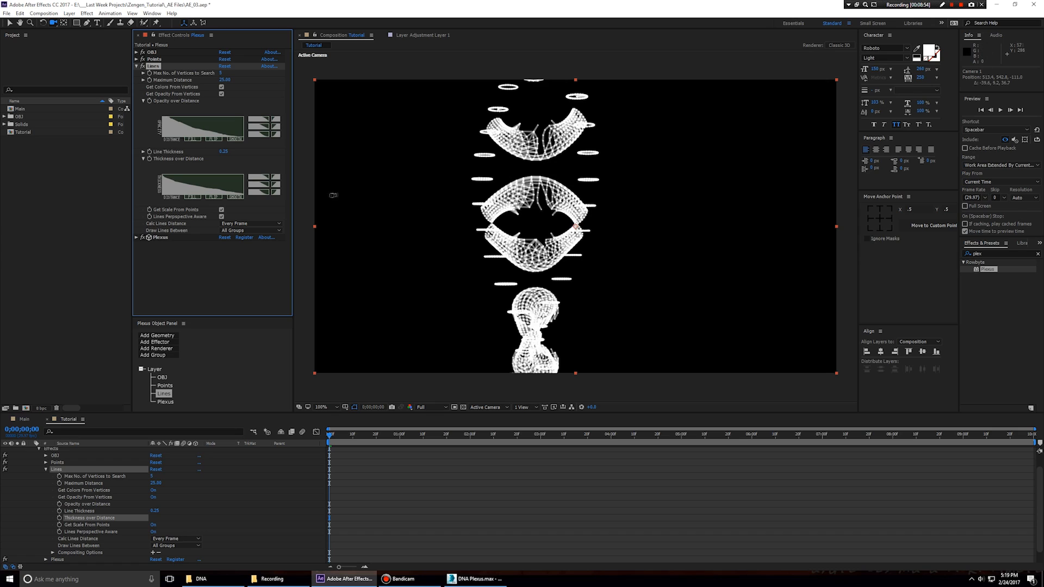
Step: Set the Lines renderer's line thickness to 0.05 and orbit Camera 1 to view the DNA wireframe from an angle
left_click(223, 151)
type("0.05")
key("Return")
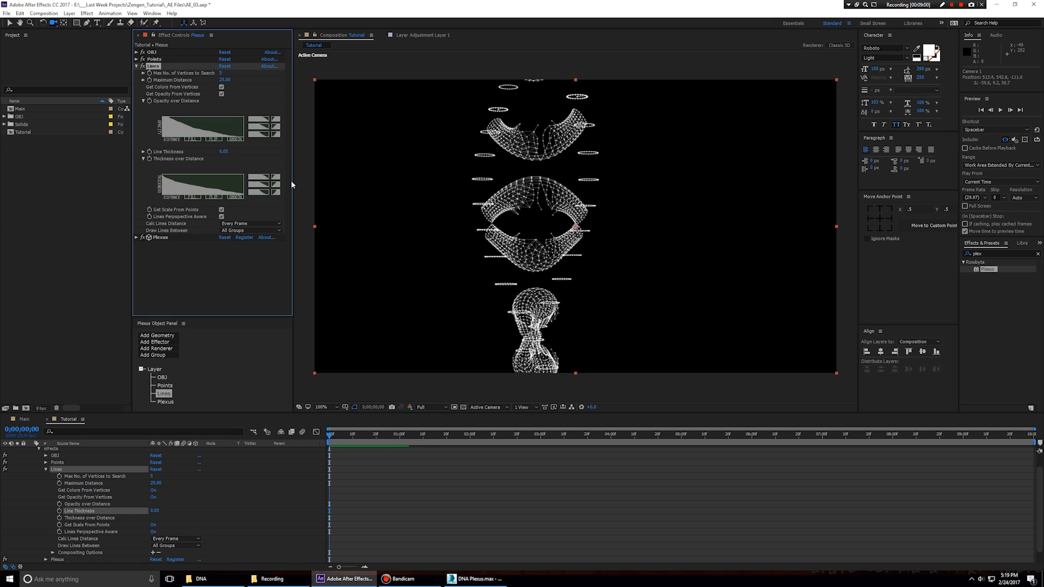
left_click_drag(447, 205, 465, 169)
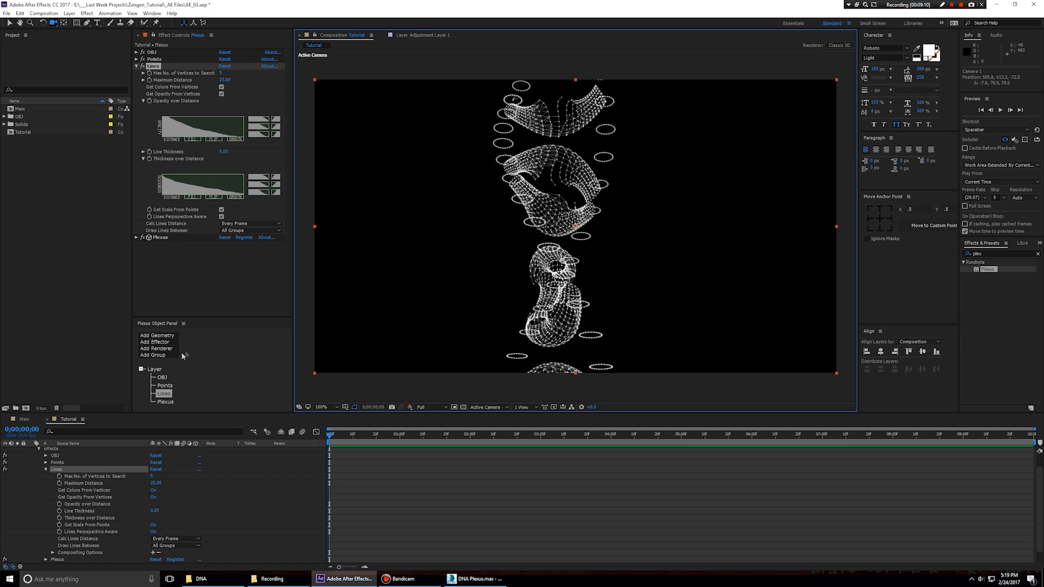
Step: Add a Triangulation renderer to the Plexus layer and rename it Tris
left_click(163, 348)
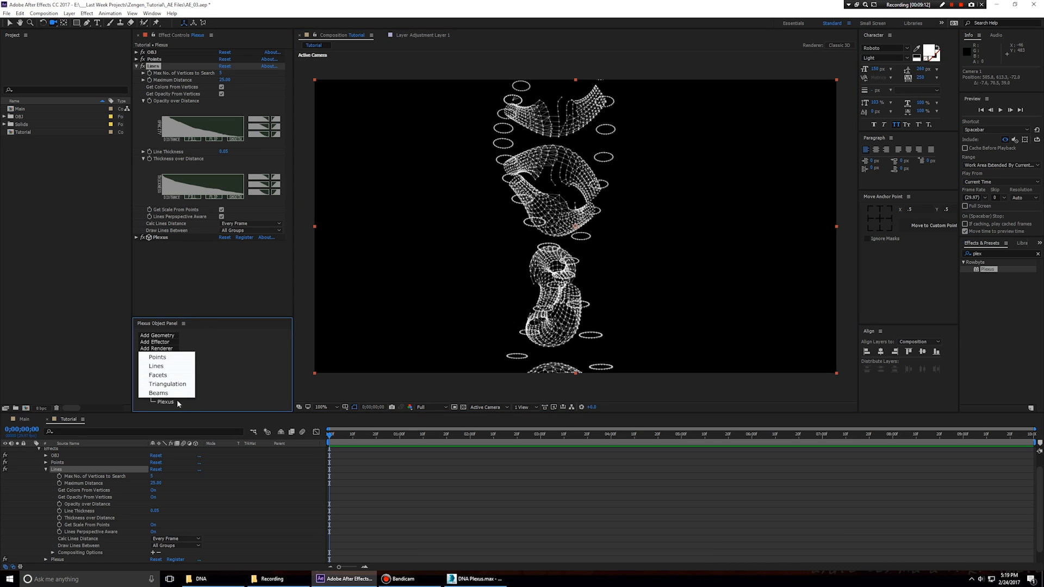
left_click(170, 389)
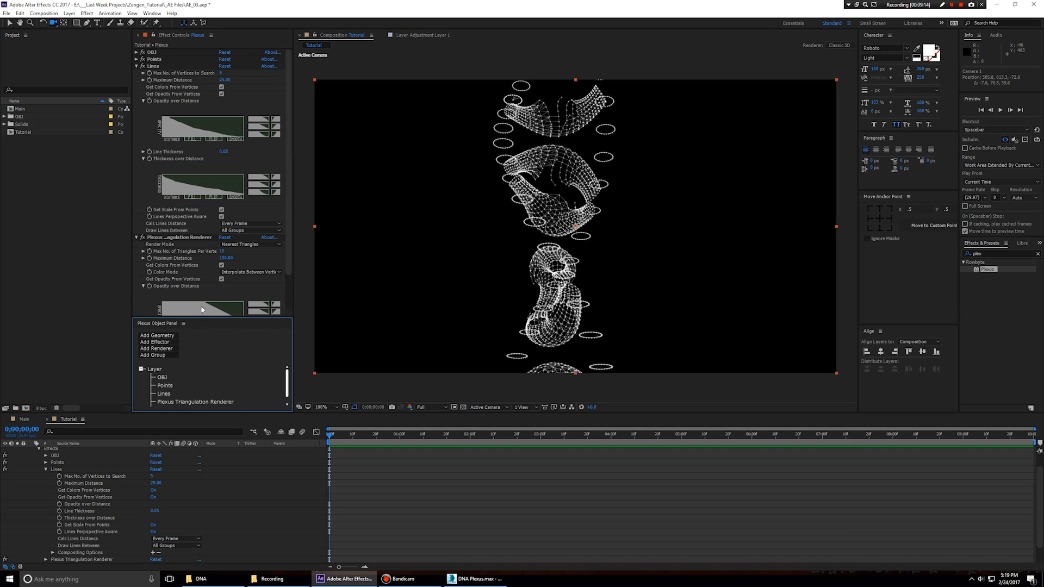
left_click(183, 401)
double_click(197, 404)
type("Tris")
key("Return")
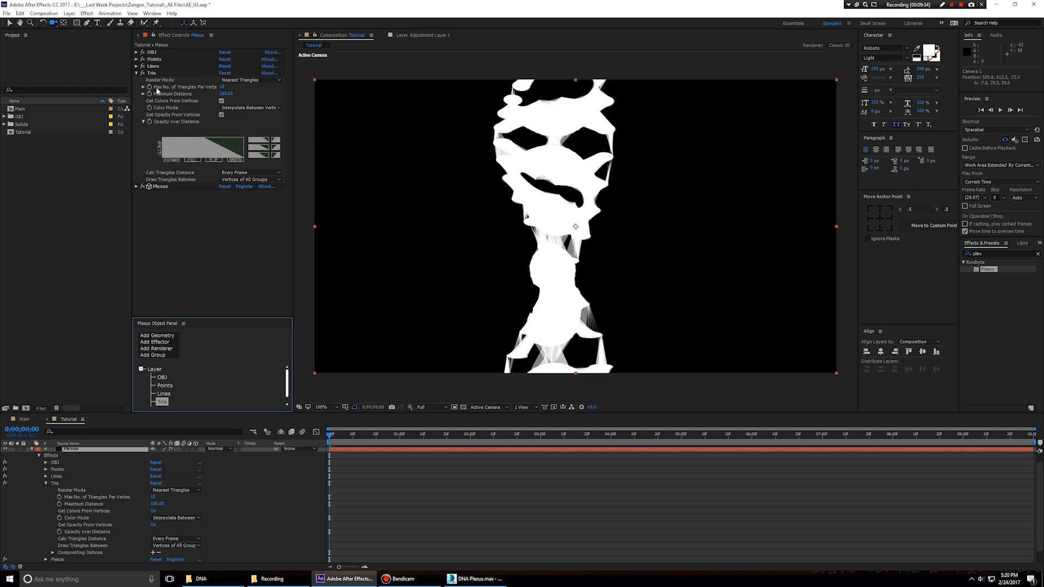
Step: Set the Tris renderer's maximum number of triangles per vertex to 2 and its maximum distance to 25
left_click(222, 87)
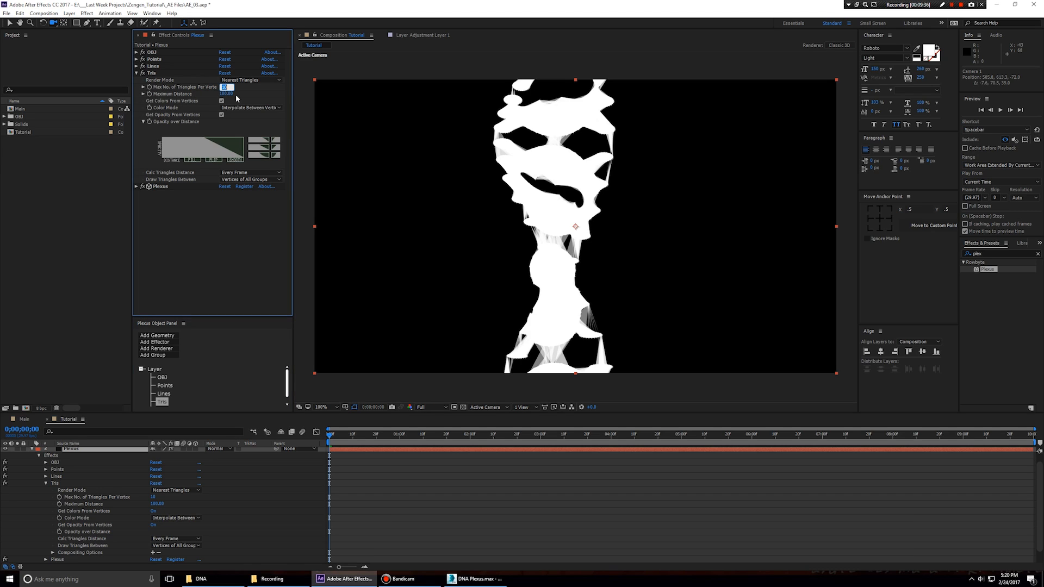
type("2")
left_click(235, 95)
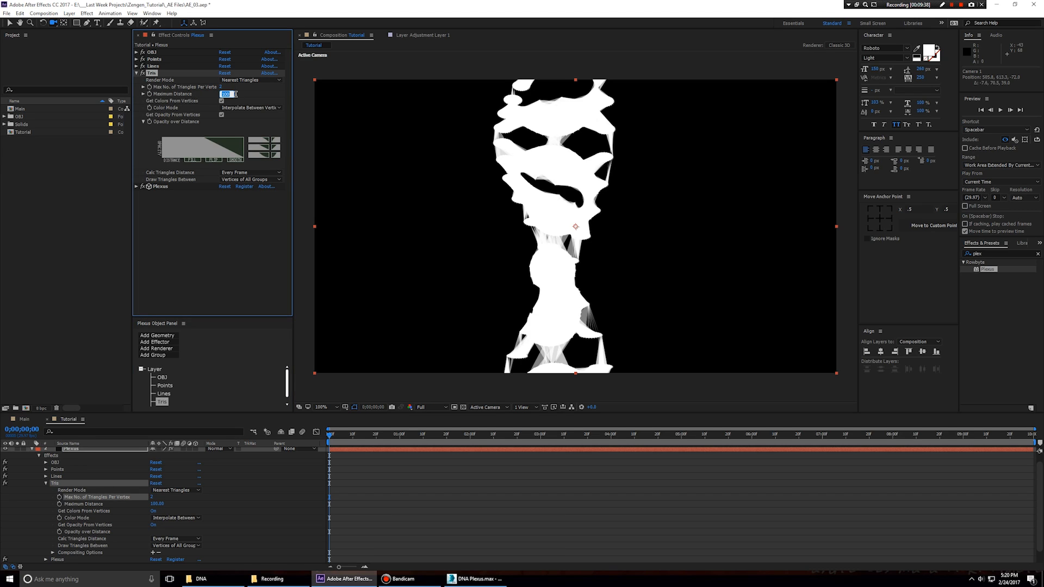
type("25")
key("Return")
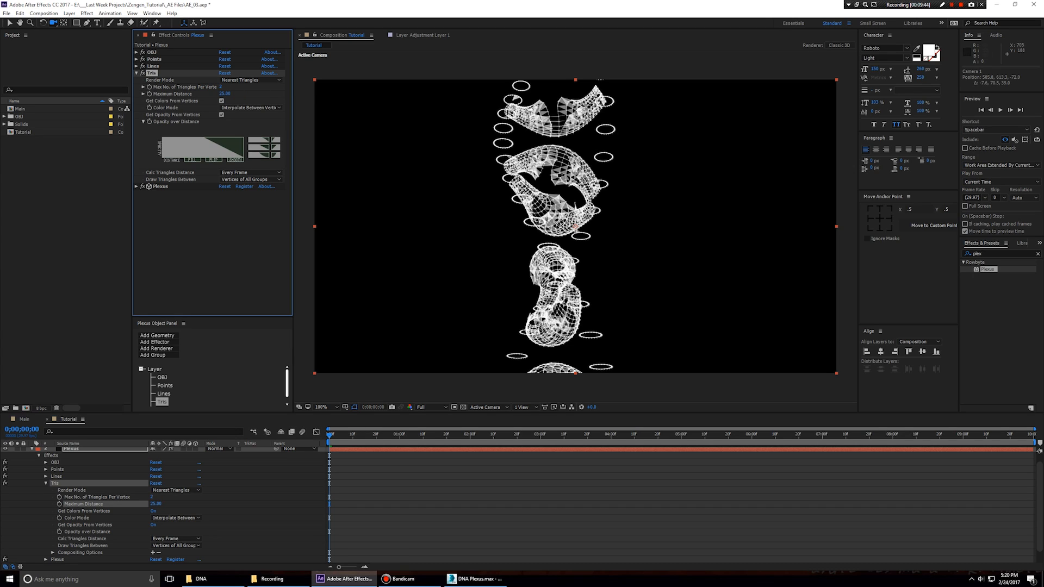
left_click_drag(568, 223, 564, 224)
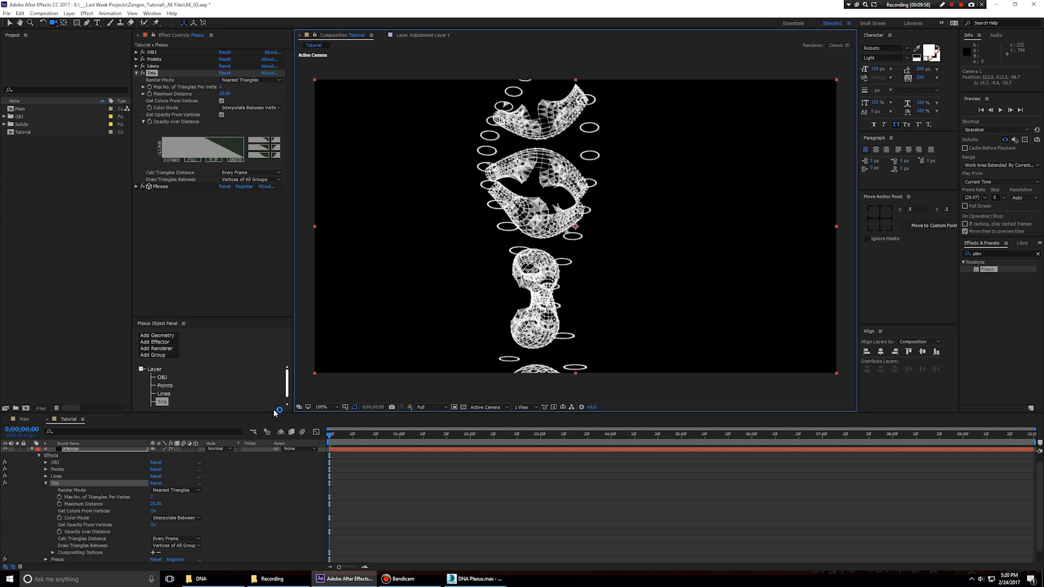
Step: Set the Plexus layer's OBJ resolution to 15% in the Tutorial composition and orbit Camera 1 around the DNA
scroll(208, 423, "up", 1)
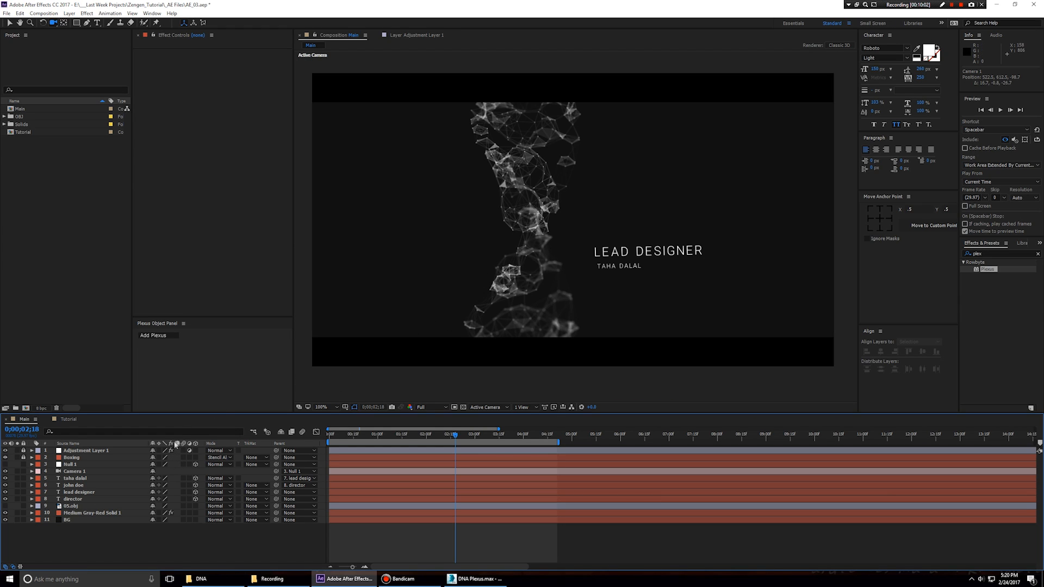
scroll(165, 422, "down", 1)
scroll(81, 476, "up", 1)
left_click(76, 458)
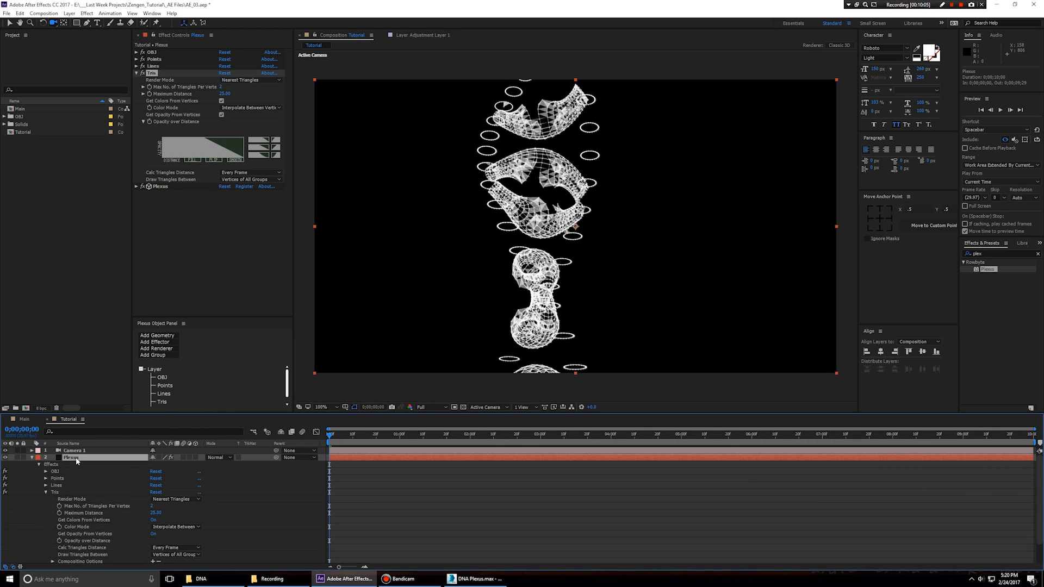
left_click(163, 377)
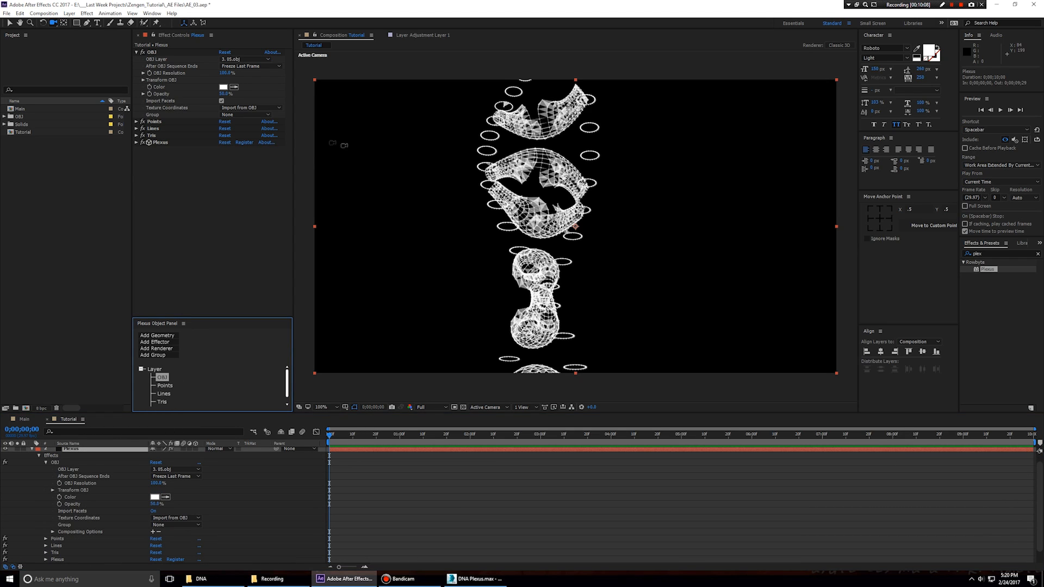
left_click(223, 73)
type("15")
key("Return")
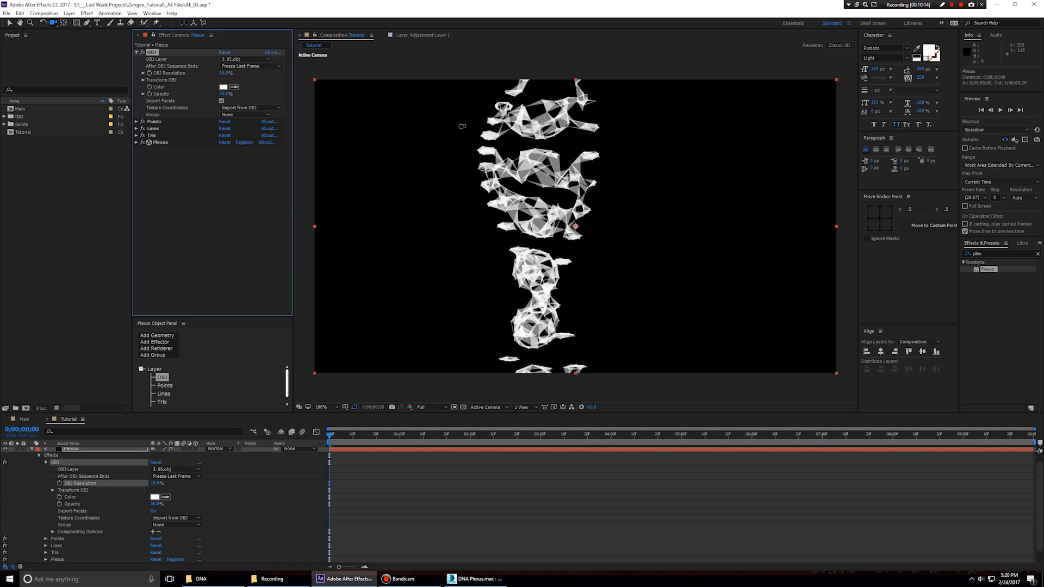
left_click_drag(479, 149, 482, 152)
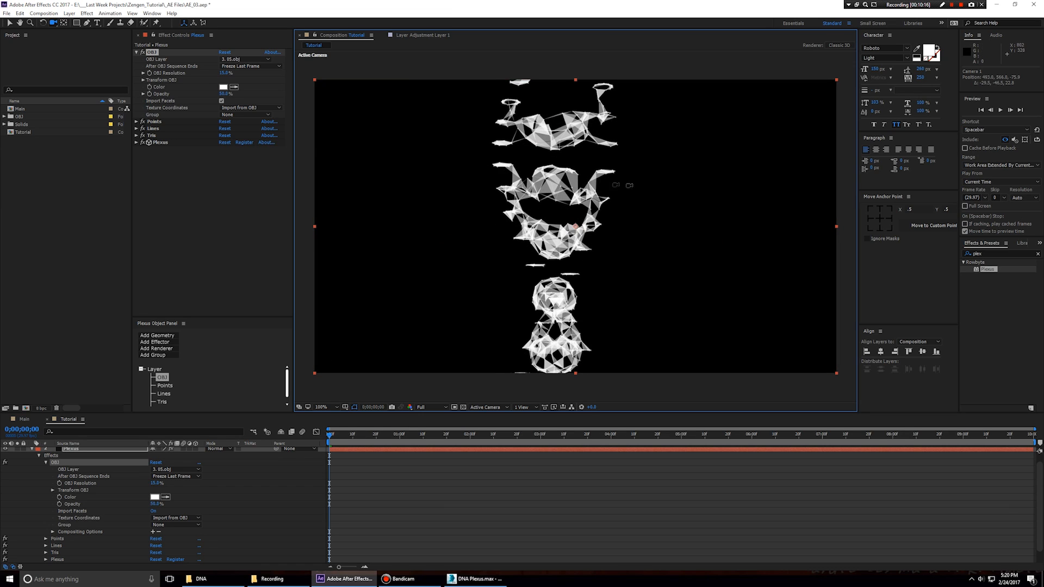
left_click_drag(557, 234, 553, 216)
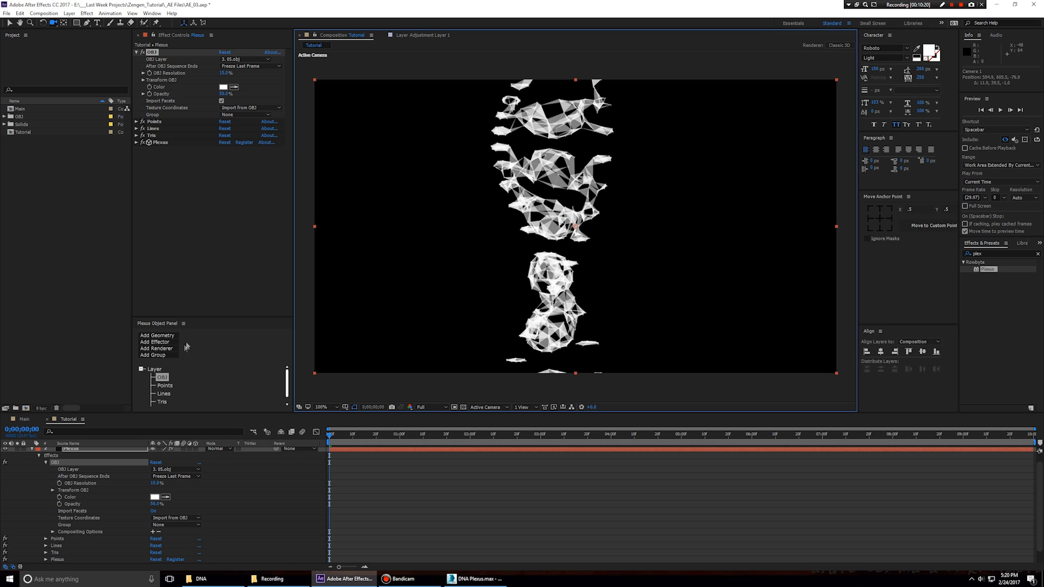
Step: Set the Tris renderer's maximum number of triangles per vertex to 5 and its maximum distance to 20
scroll(174, 392, "down", 1)
left_click(173, 401)
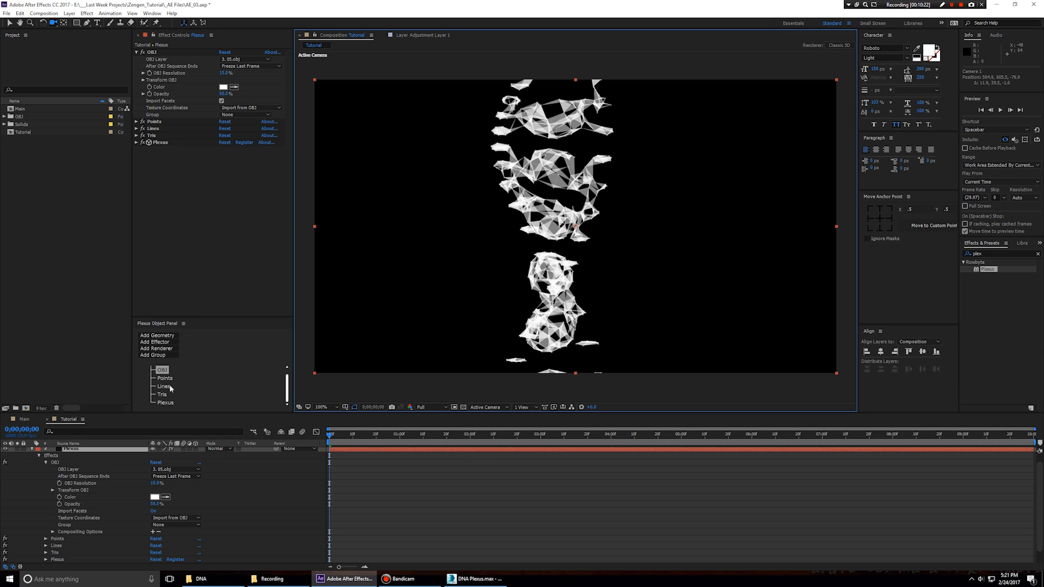
scroll(69, 419, "up", 1)
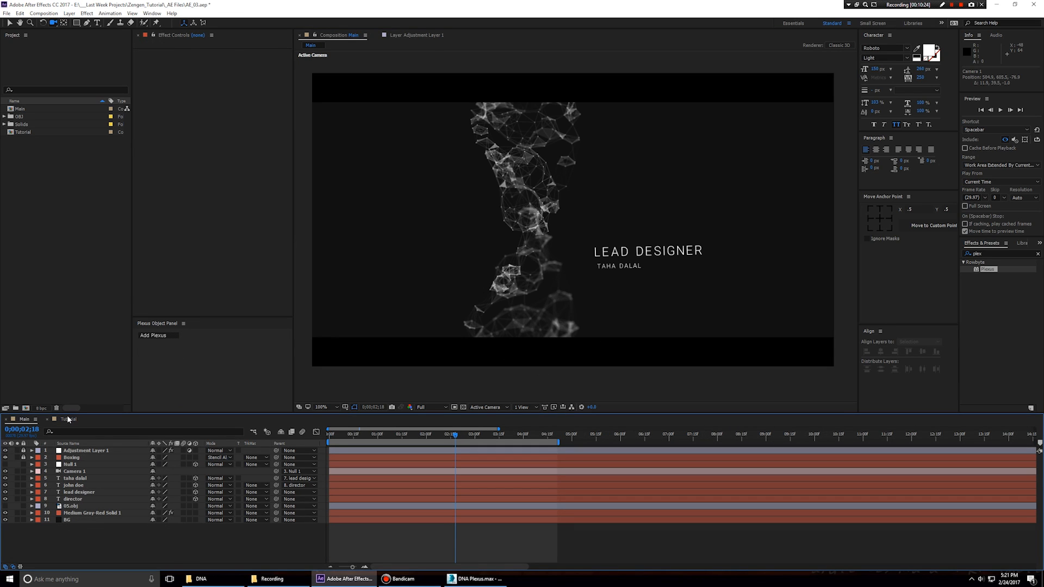
left_click(67, 419)
left_click(163, 395)
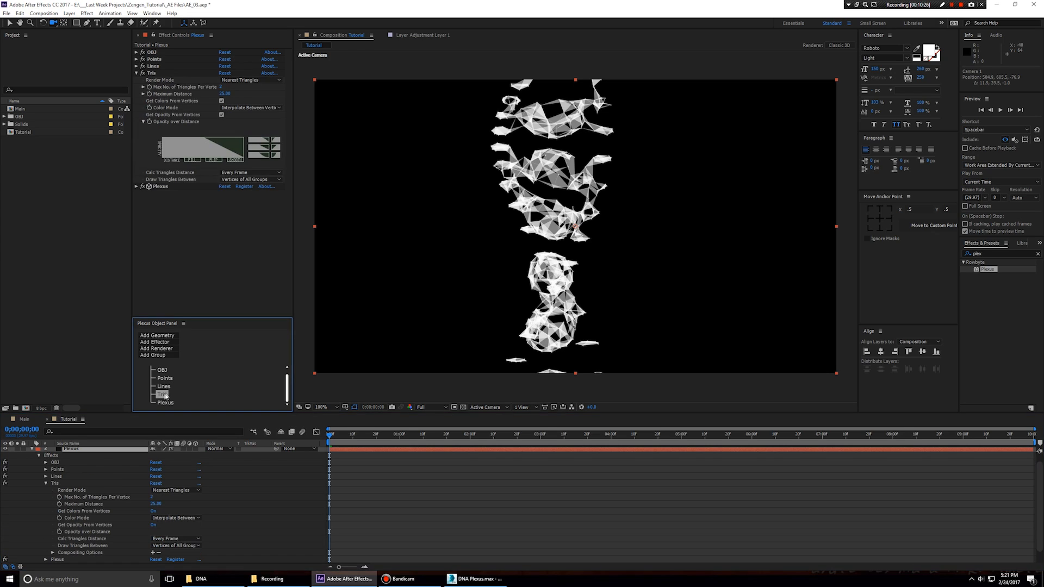
left_click(220, 86)
type("5")
key("Tab")
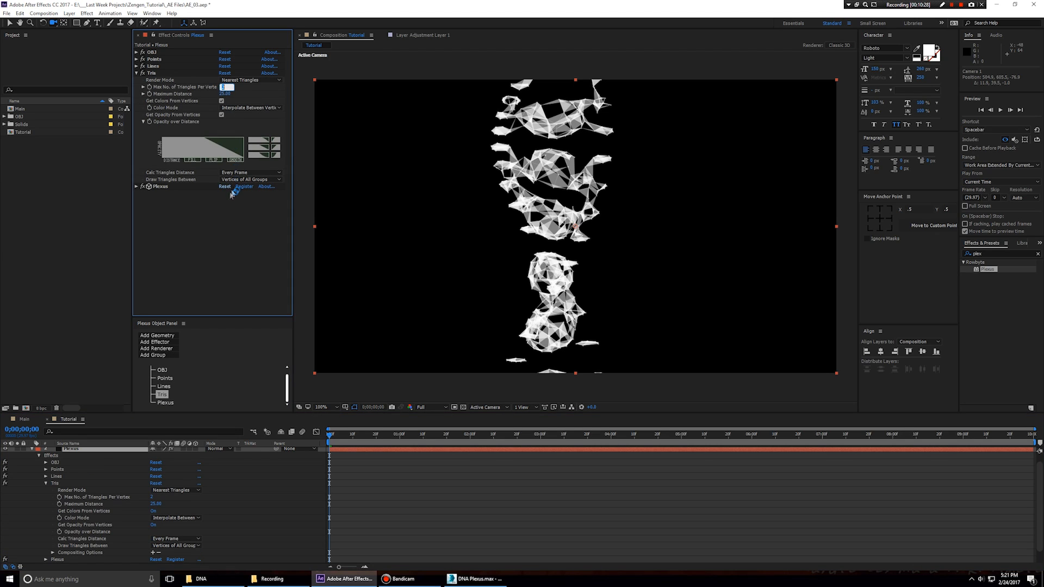
type("20")
key("Return")
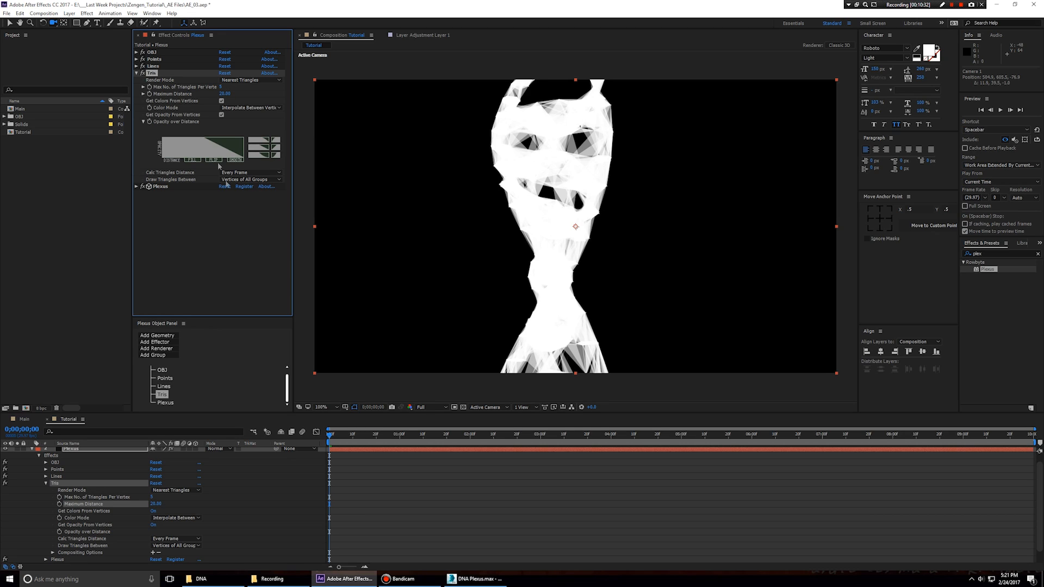
Step: Draw a falling Opacity over Distance curve for the Tris renderer and set its maximum triangles per vertex to 2
left_click_drag(162, 136, 250, 158)
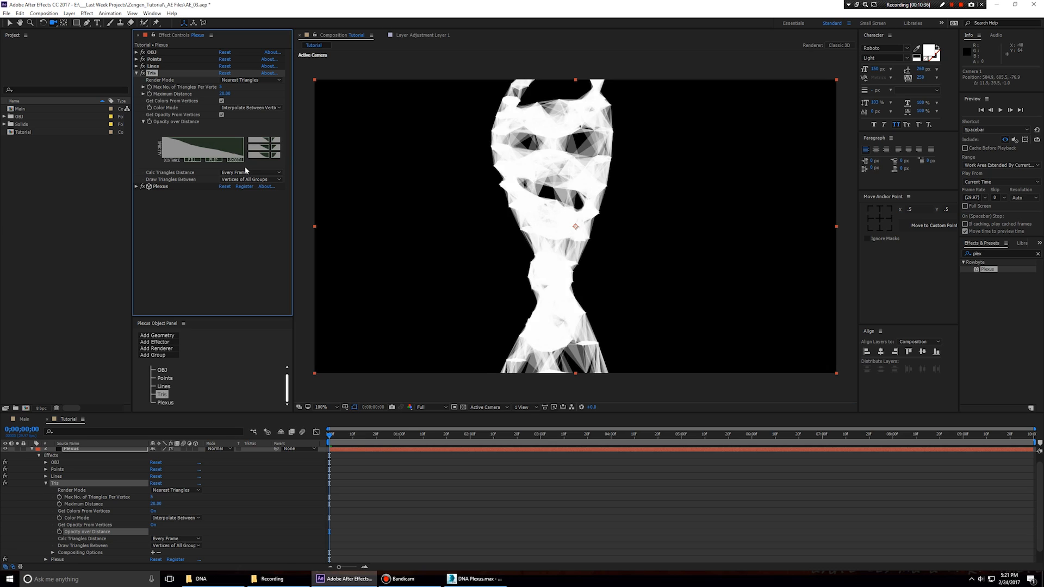
left_click(220, 86)
type("2")
key("Return")
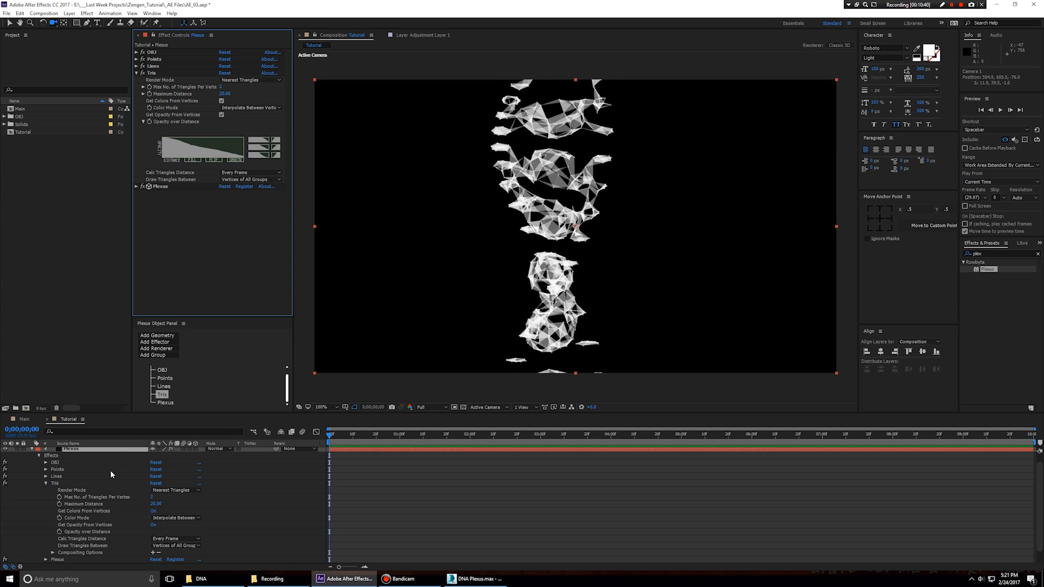
Step: Add a Noise effector to the Plexus layer, rename it _NOISE, and enlarge the Plexus object list to show every object
left_click(157, 342)
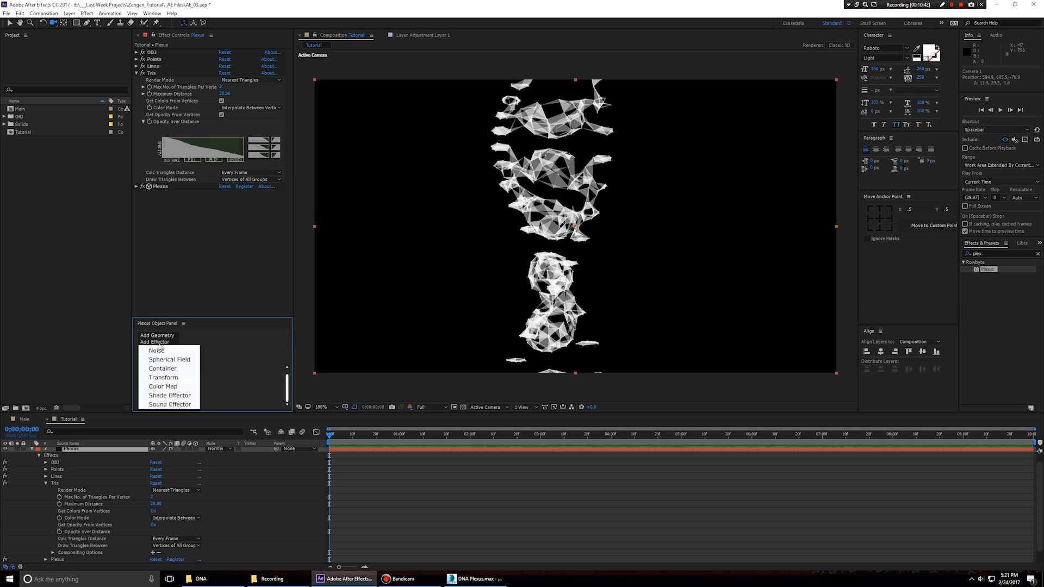
left_click(158, 351)
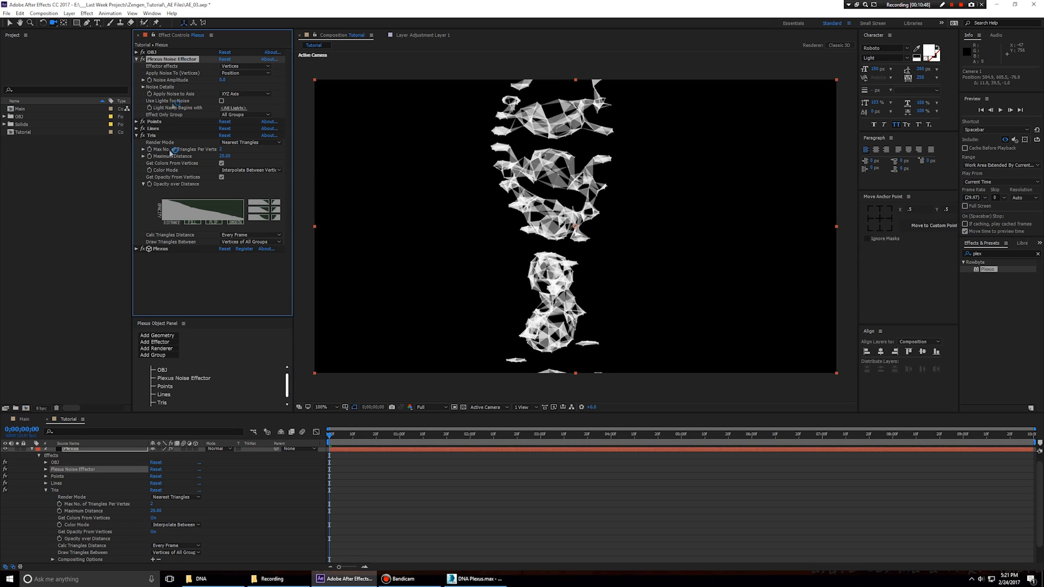
left_click(183, 379)
left_click(183, 379)
key("BackSpace")
type("_NOISE")
key("Return")
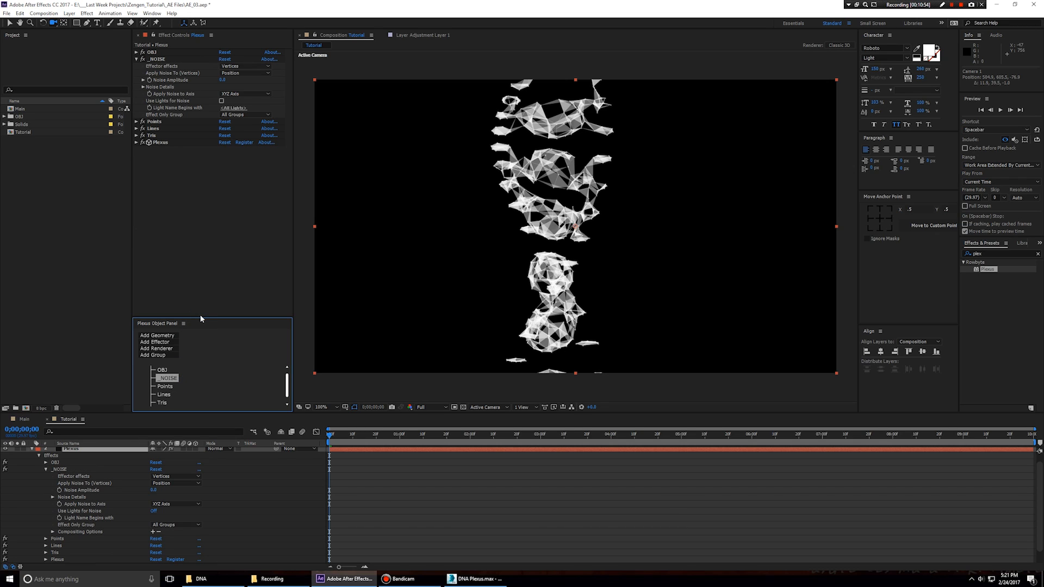
left_click_drag(204, 316, 204, 298)
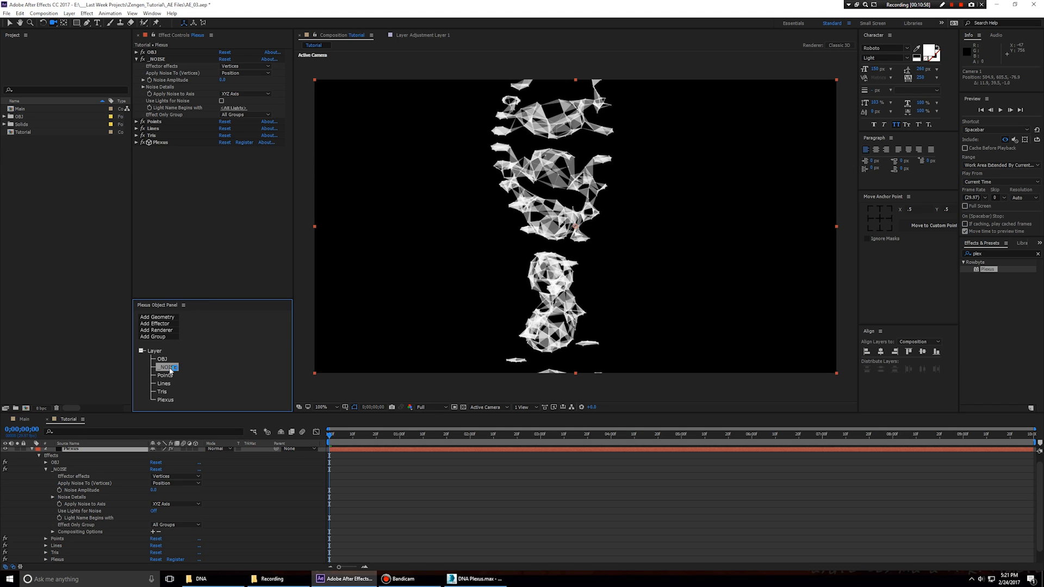
Step: Try the _NOISE effector's Noise Amplitude at 5, and raise it to 10
left_click(222, 81)
type("5")
key("Return")
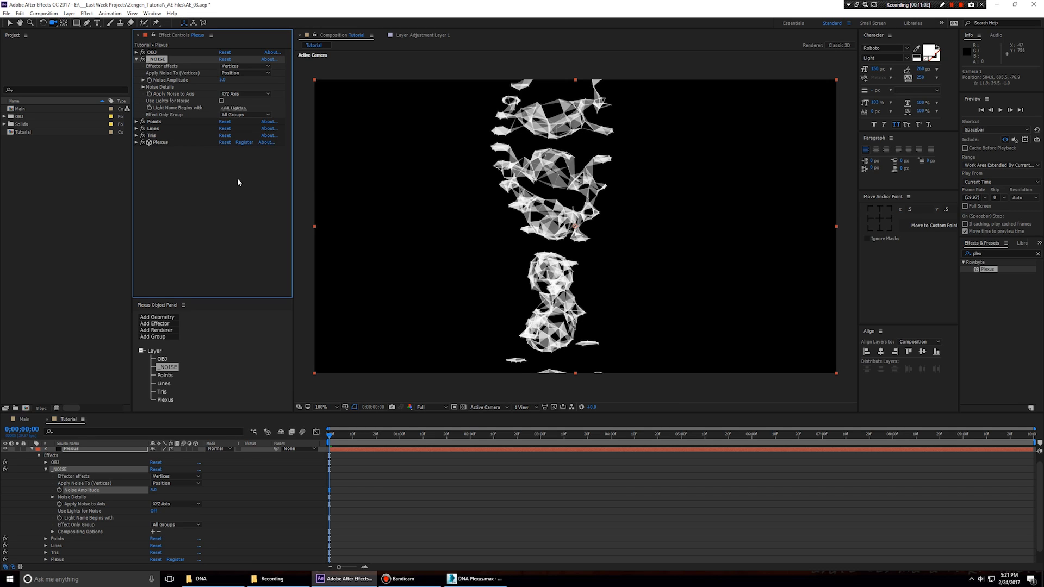
left_click(223, 80)
type("10")
key("Return")
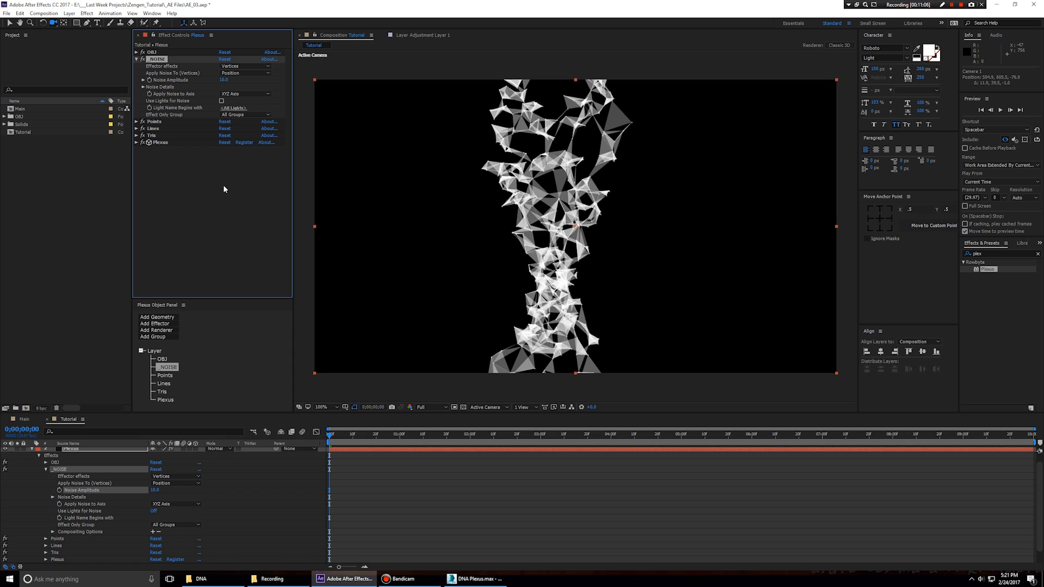
Step: Orbit Camera 1 around the noisy DNA, setting the preview resolution to Third and fast previews to Adaptive Resolution
left_click_drag(591, 191, 530, 156)
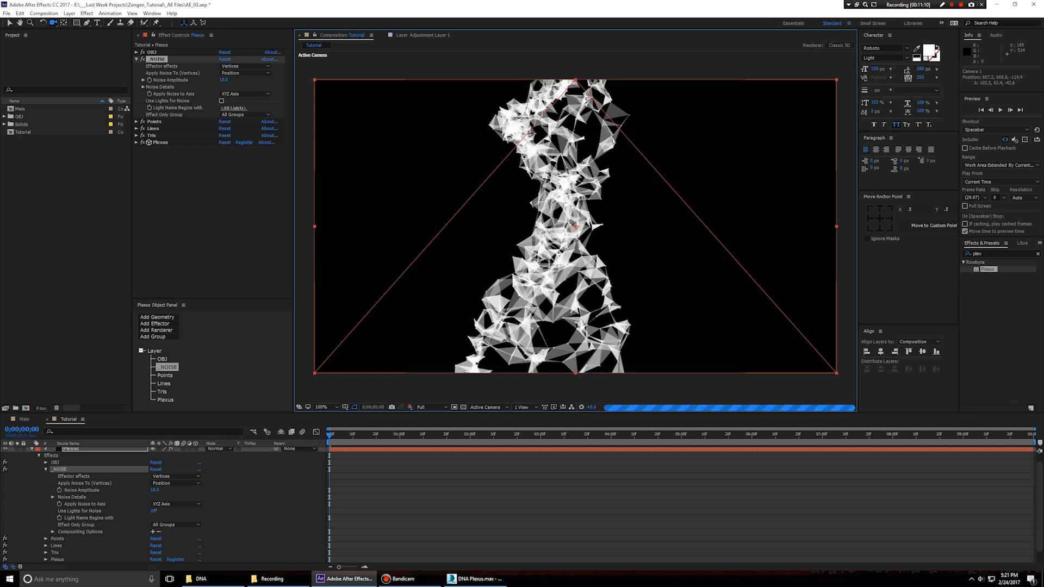
mouse_move(624, 214)
left_mouse_down()
mouse_move(625, 179)
mouse_move(624, 226)
left_mouse_up()
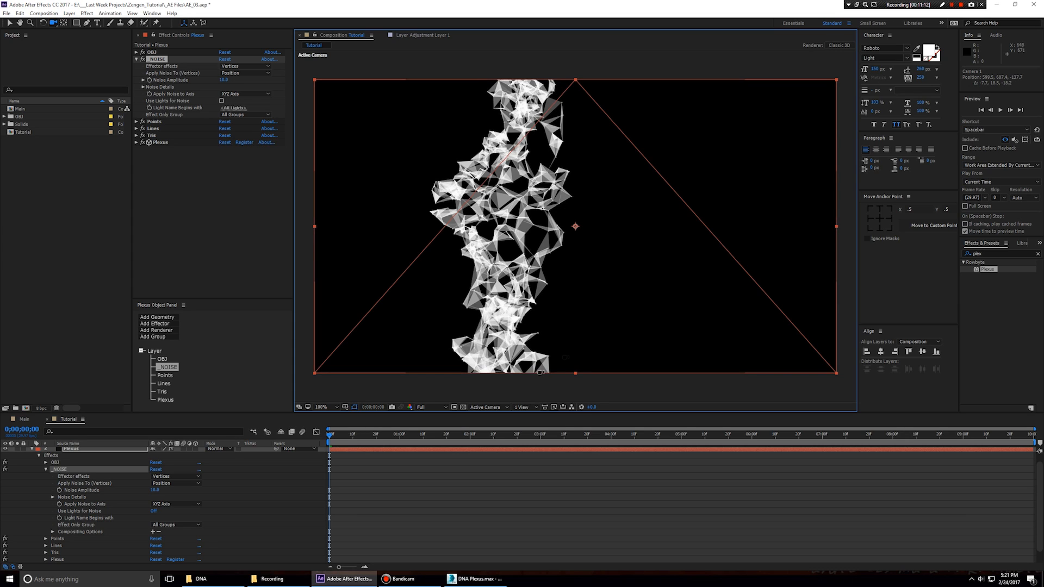
left_click(430, 407)
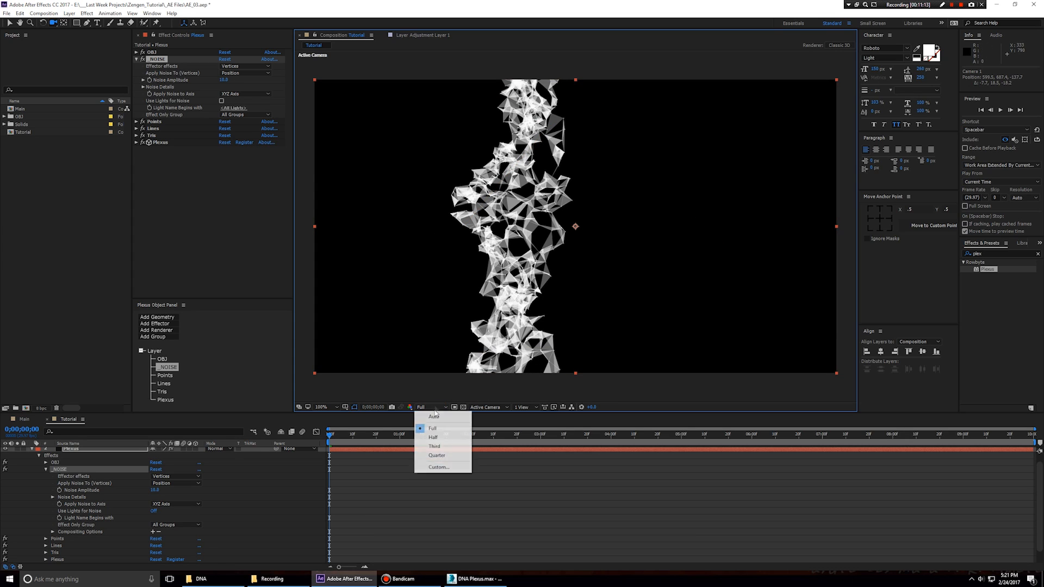
left_click(431, 447)
left_click(554, 407)
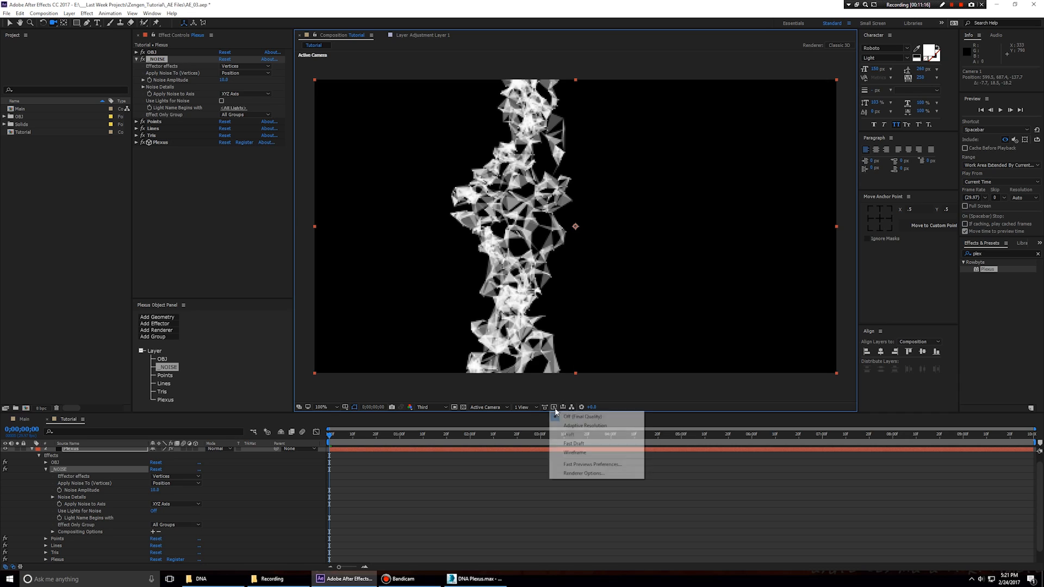
left_click(568, 426)
left_click_drag(594, 203, 619, 208)
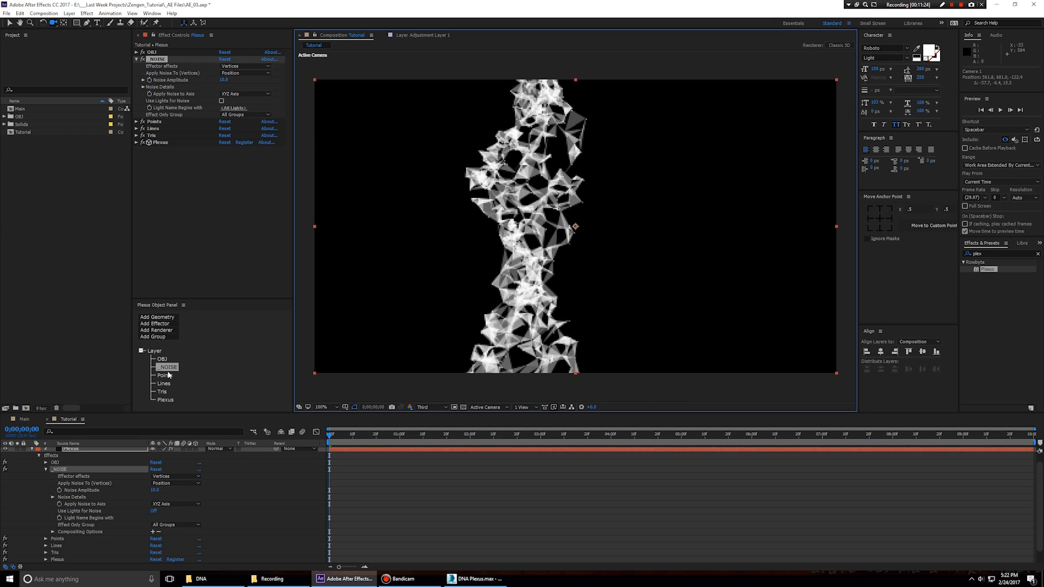
Step: Set the _NOISE effector's Noise Amplitude to 5
left_click(224, 81)
type("5")
key("Return")
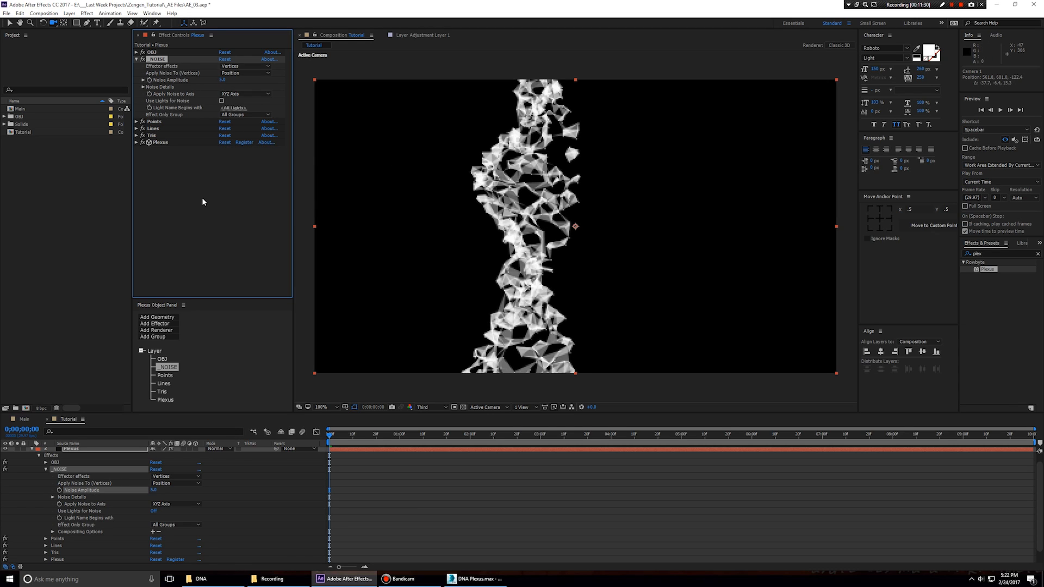
Step: Set the Tris renderer's maximum distance to 5
left_click(163, 392)
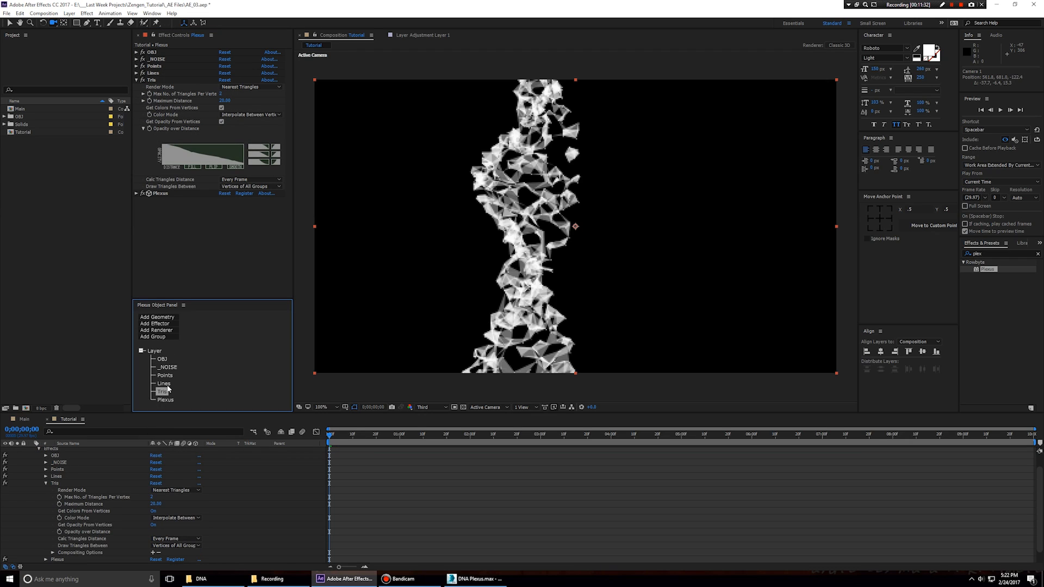
left_click(165, 384)
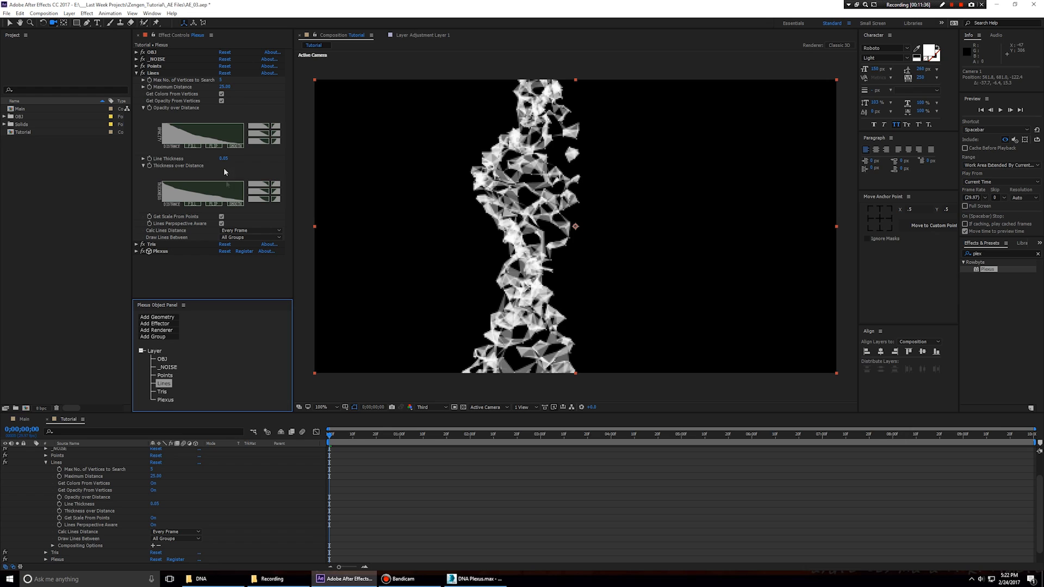
left_click(162, 392)
left_click(224, 101)
type("10")
key("Return")
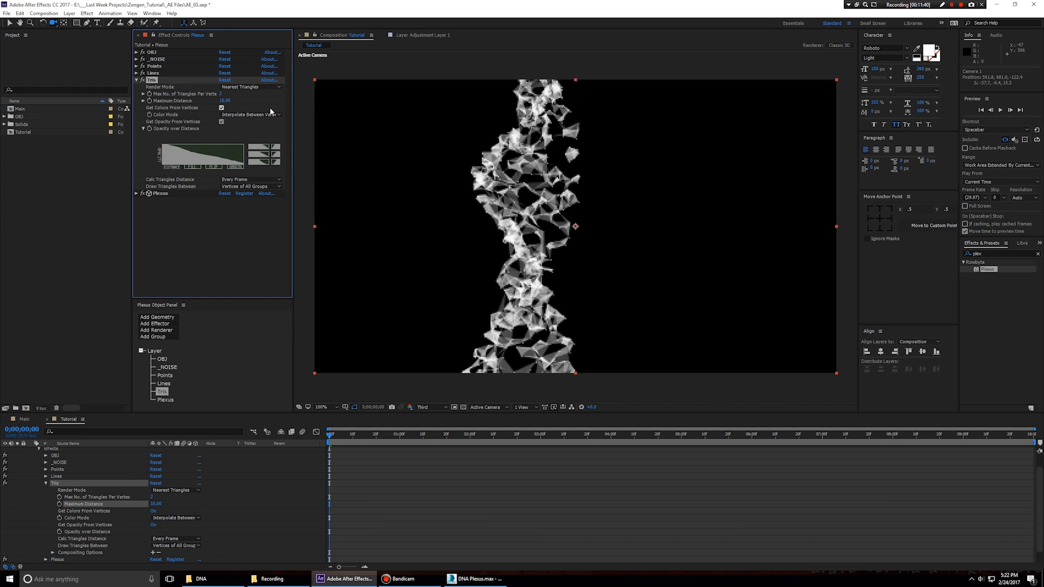
left_click(226, 101)
type("5")
key("Return")
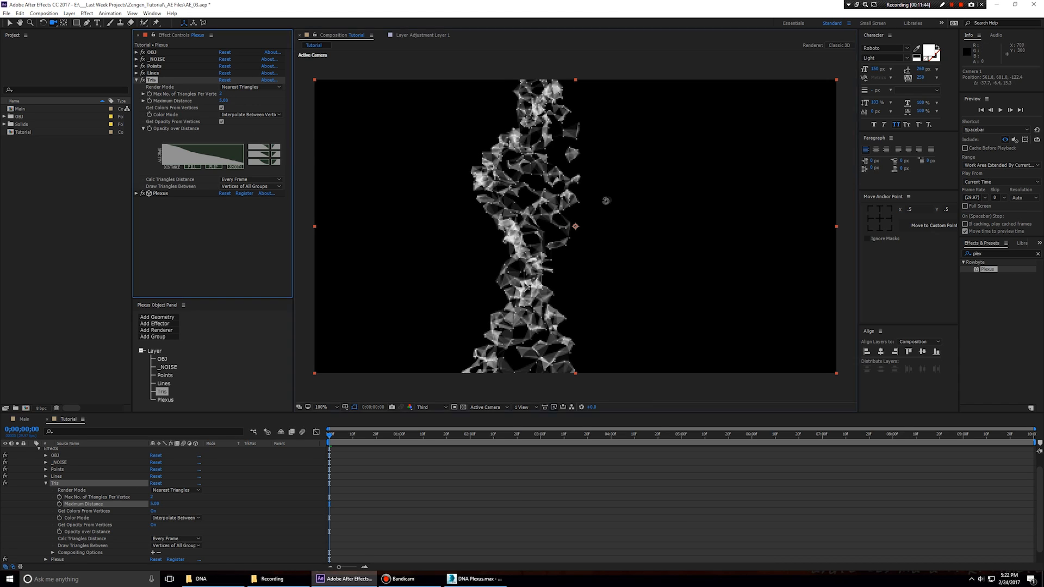
Step: Orbit Camera 1 slightly and set the preview resolution to Full
left_click(609, 199)
left_click(432, 407)
left_click(426, 426)
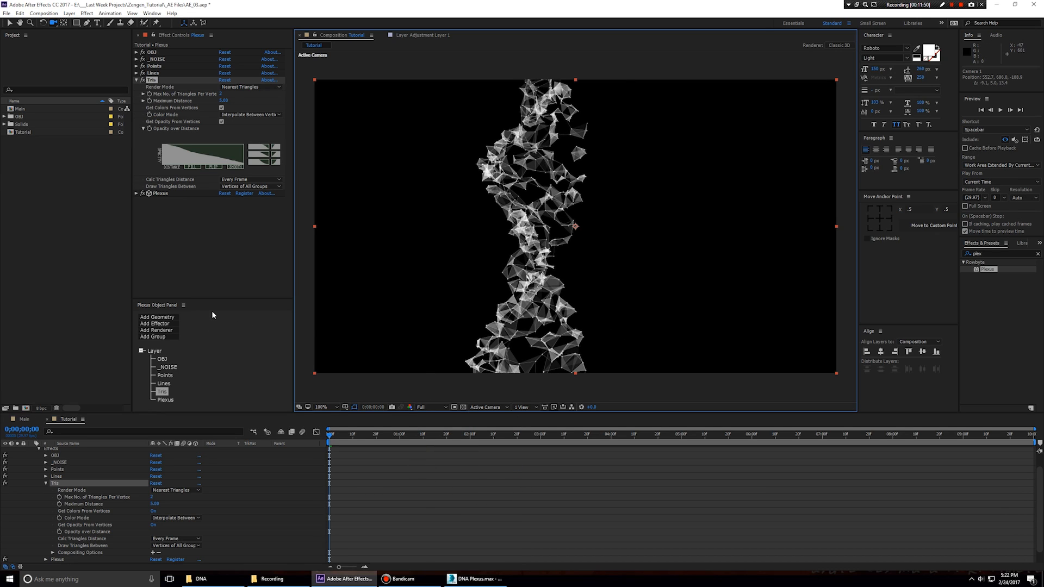
Step: Collapse the Plexus layer's effect properties in the timeline and set the preview resolution to Quarter
key("a")
left_click(80, 458)
left_click(441, 409)
left_click(434, 456)
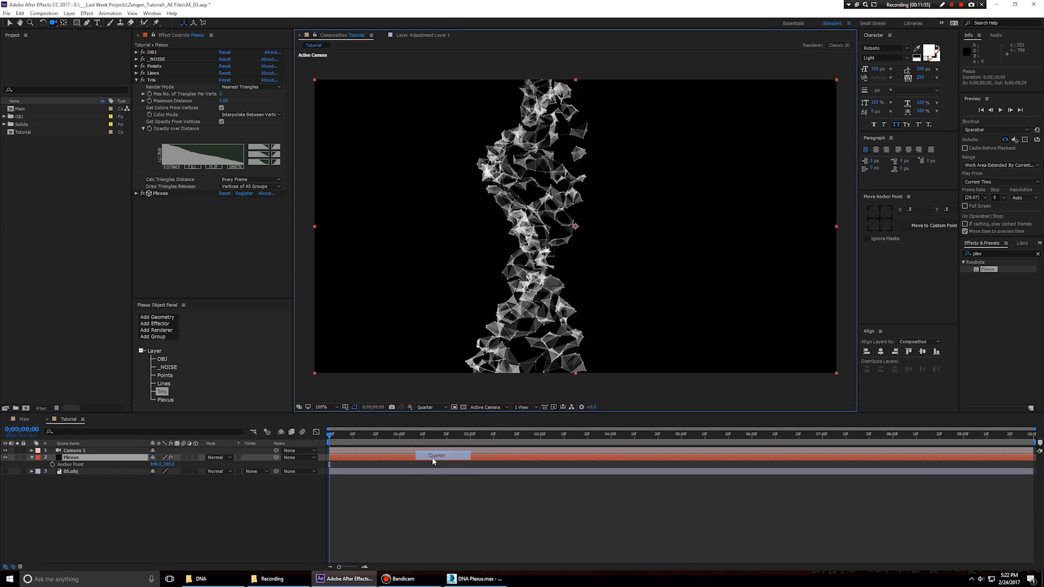
Step: Try orbiting Camera 1 with Adaptive Resolution fast previews, and switch fast previews back to Off (Final Quality)
left_click(555, 408)
left_click(570, 424)
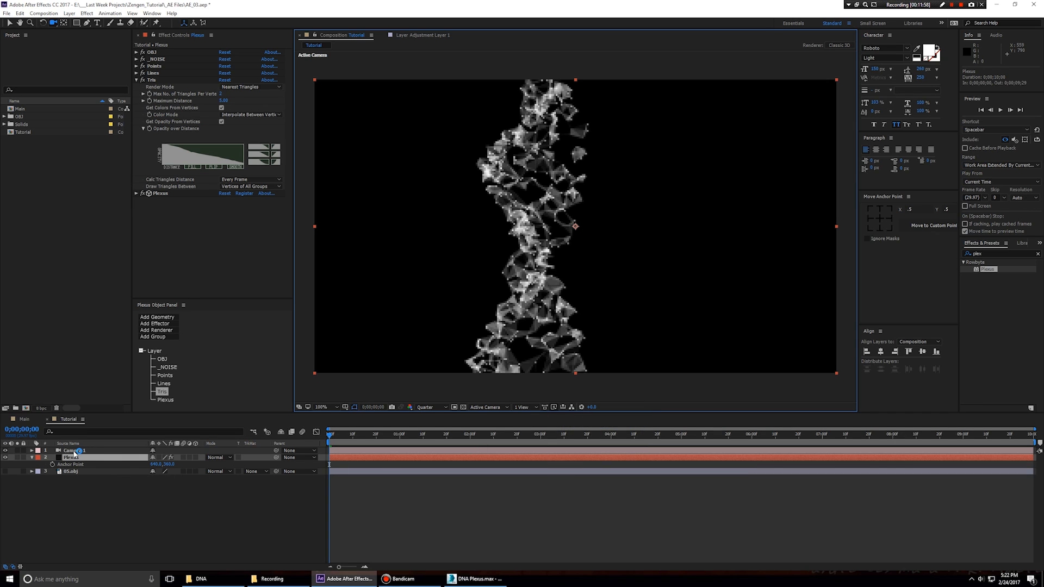
left_click_drag(598, 254, 591, 248)
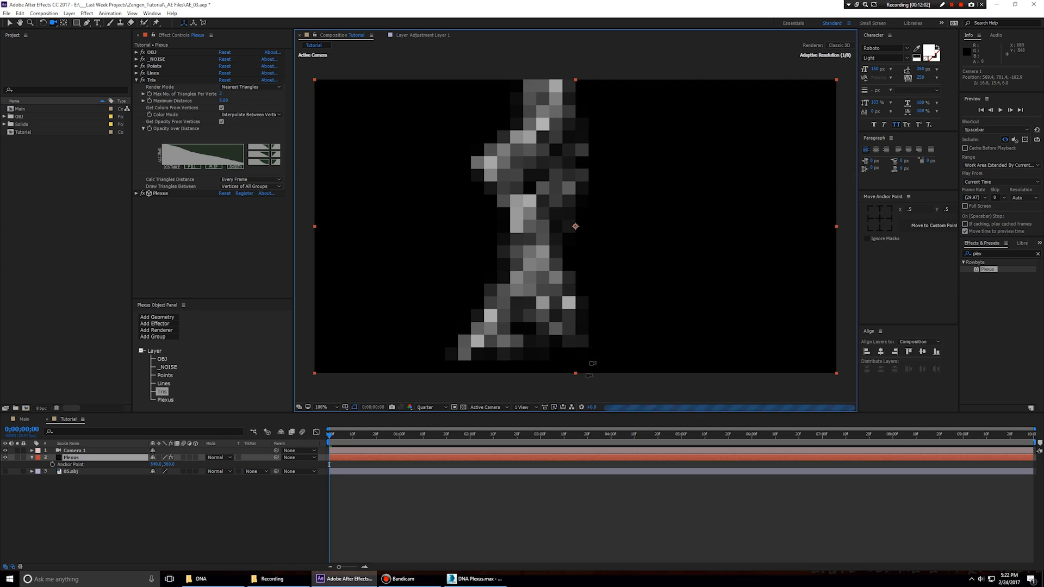
left_click(555, 408)
left_click(562, 418)
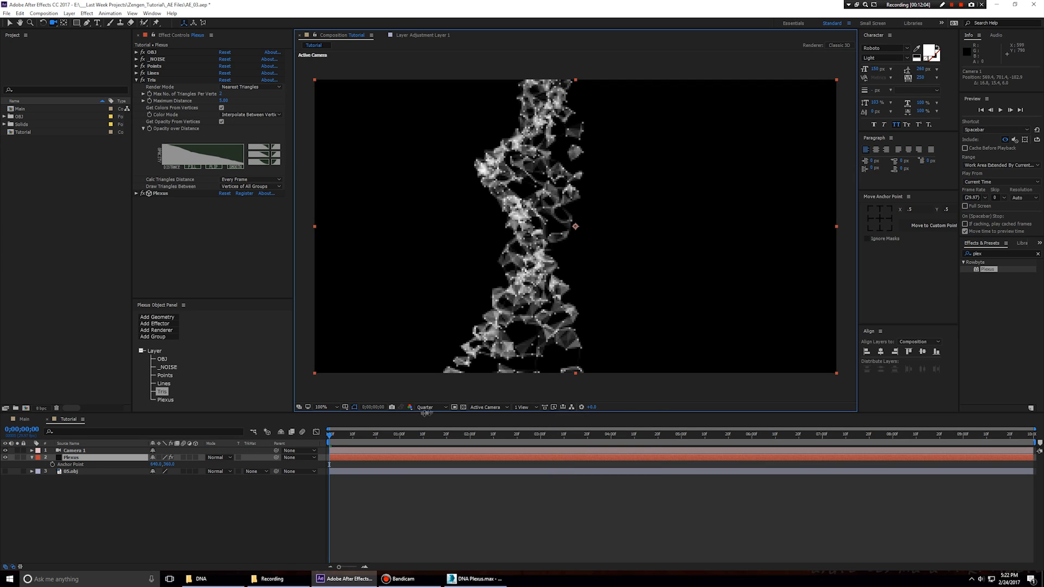
Step: Orbit Camera 1 around the DNA to a steeper angled view and set the preview resolution to Full
left_click_drag(575, 270, 574, 269)
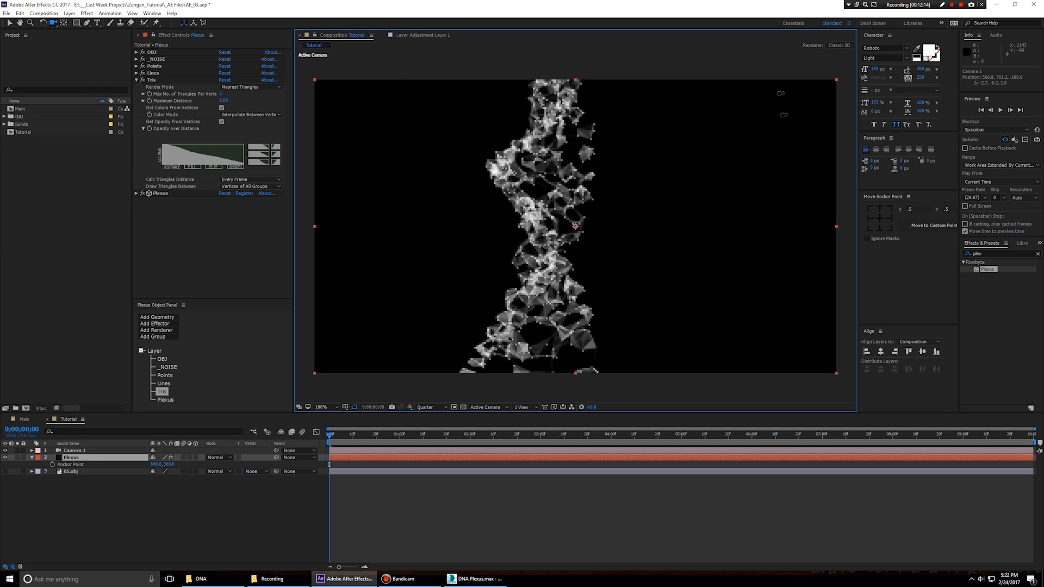
left_click_drag(542, 299, 523, 307)
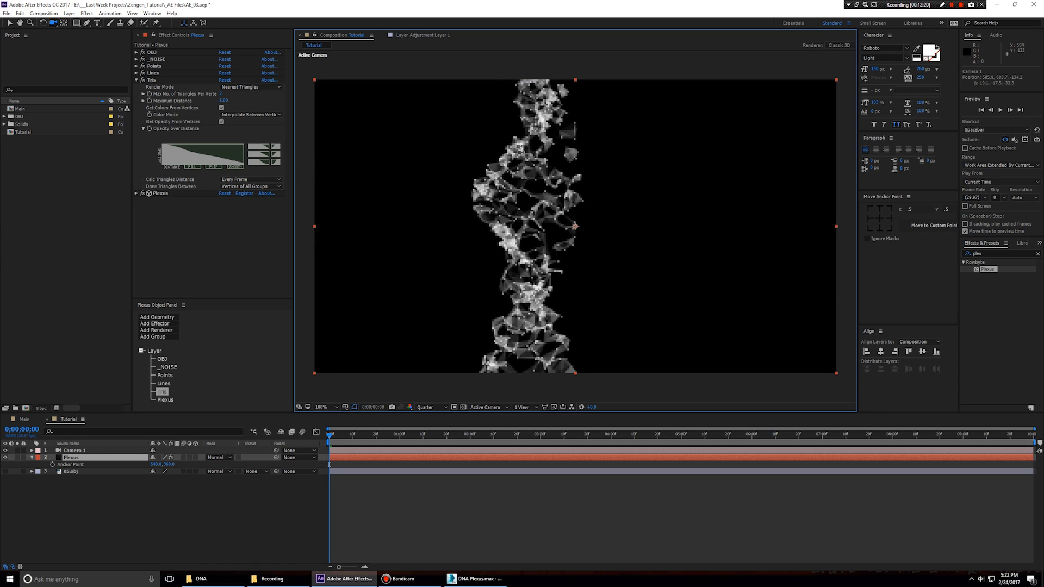
left_click_drag(521, 156, 502, 145)
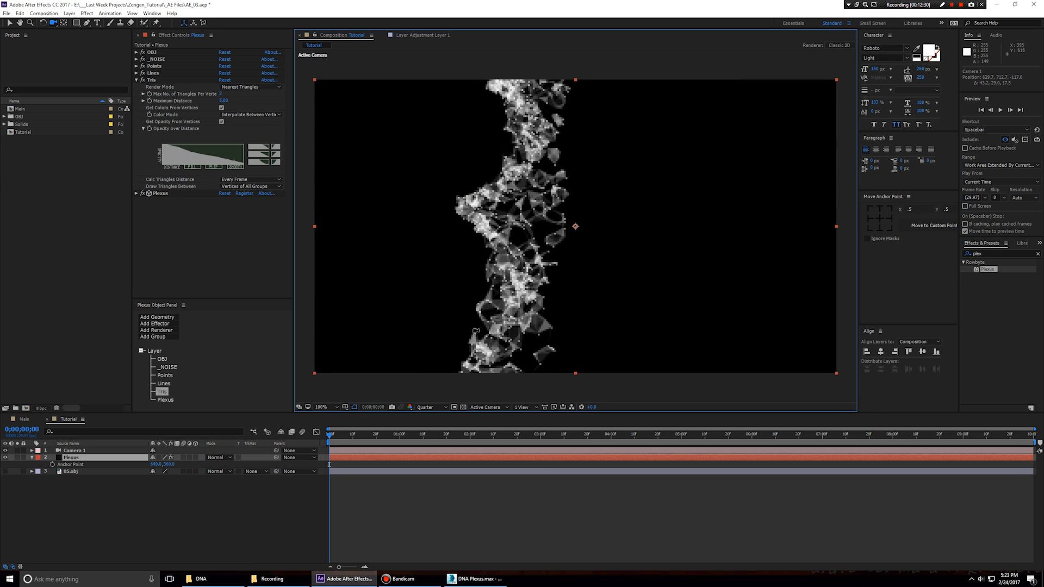
left_click_drag(498, 277, 501, 265)
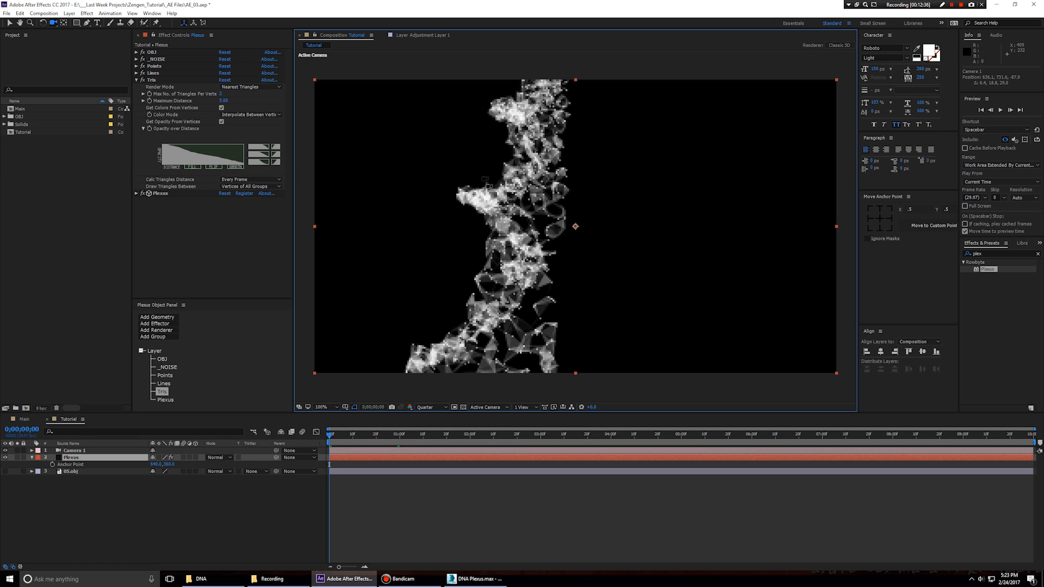
left_click(425, 408)
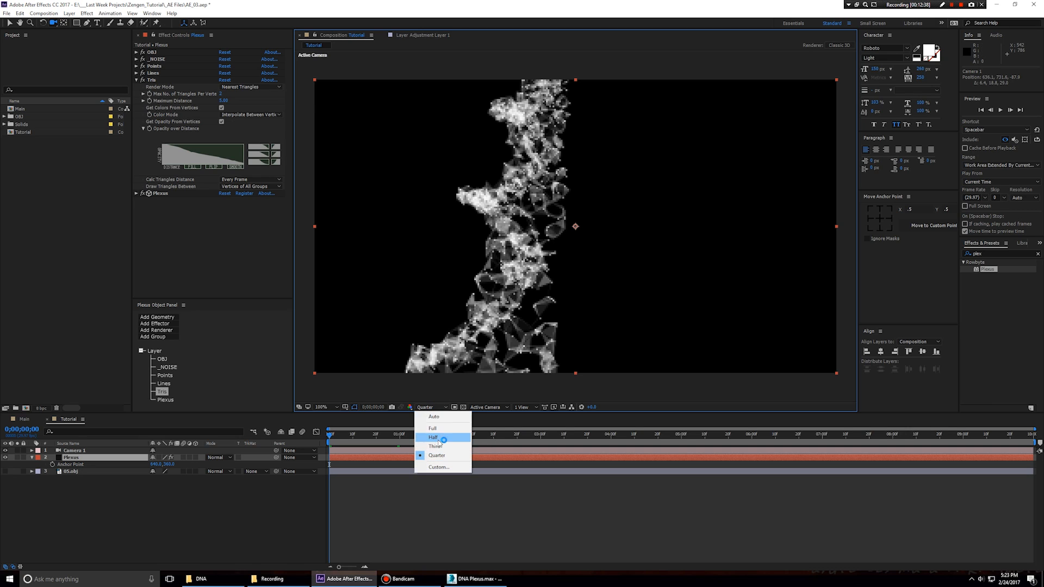
left_click(436, 430)
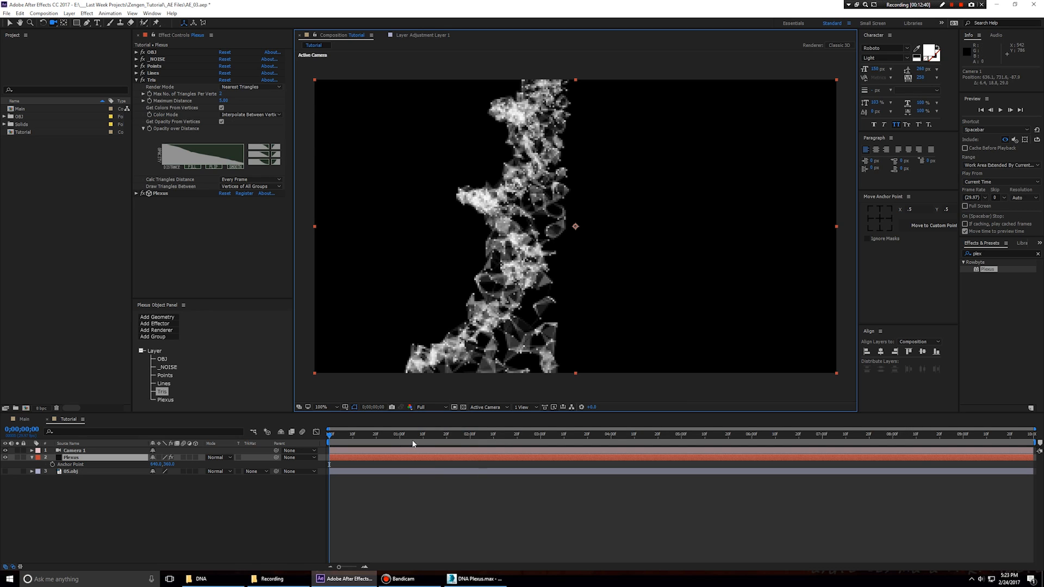
Step: Collapse the Plexus layer's timeline properties and set its OBJ resolution to 13%
key("e")
key("e")
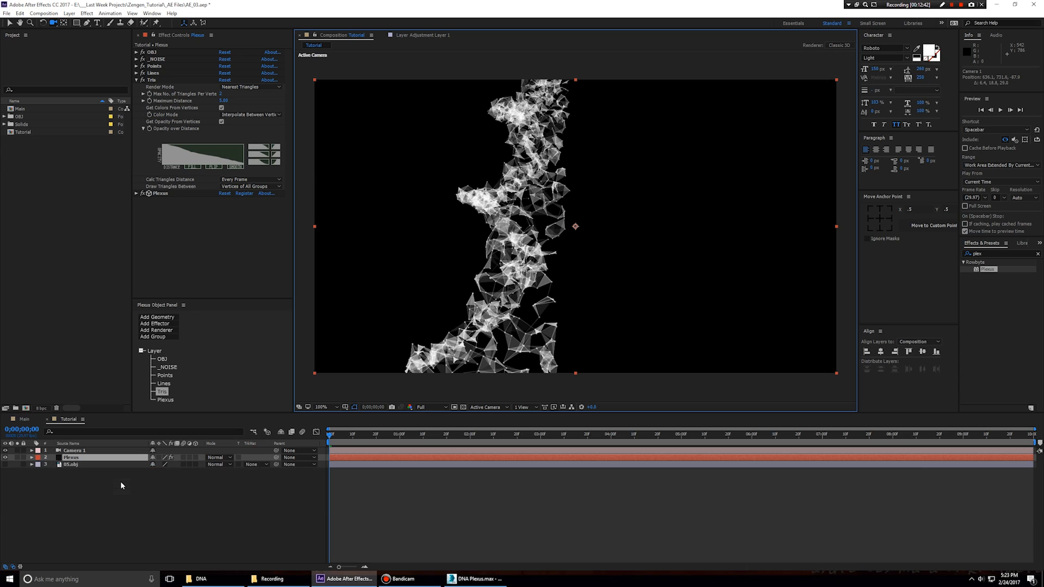
key("v")
left_click(73, 459)
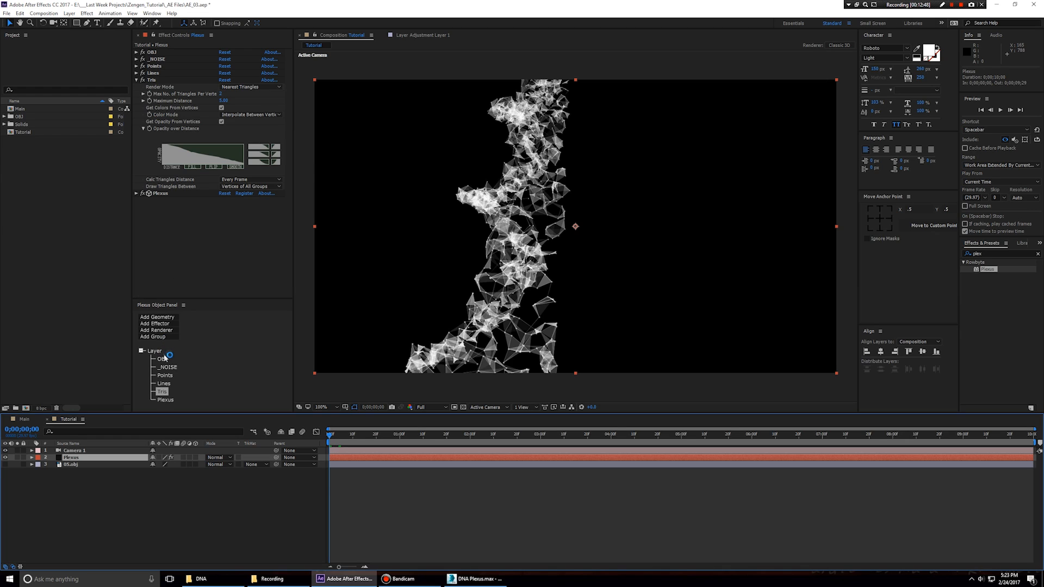
left_click(224, 73)
type("10")
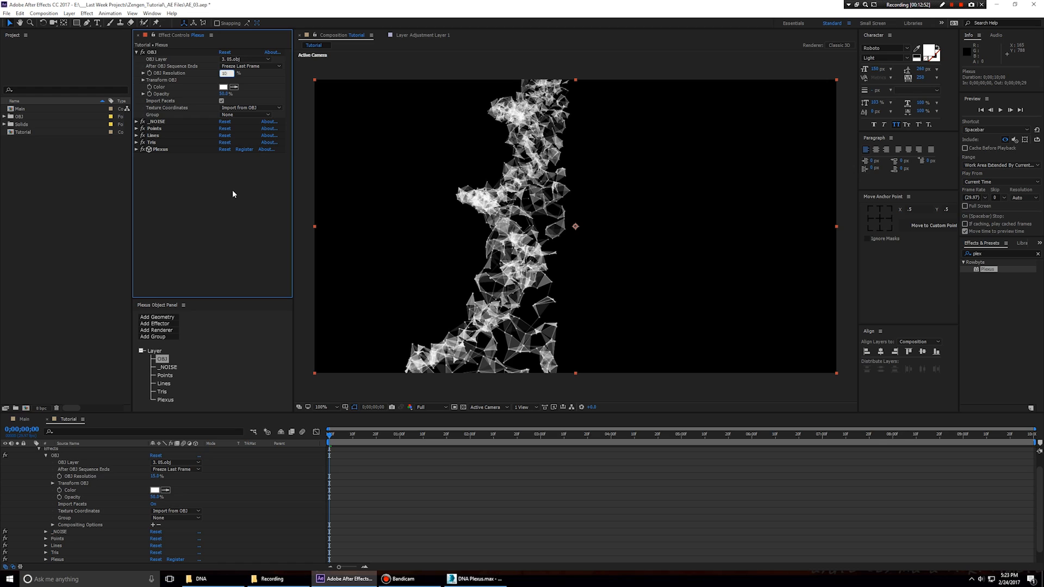
key("Return")
left_click(223, 73)
type("13")
key("Return")
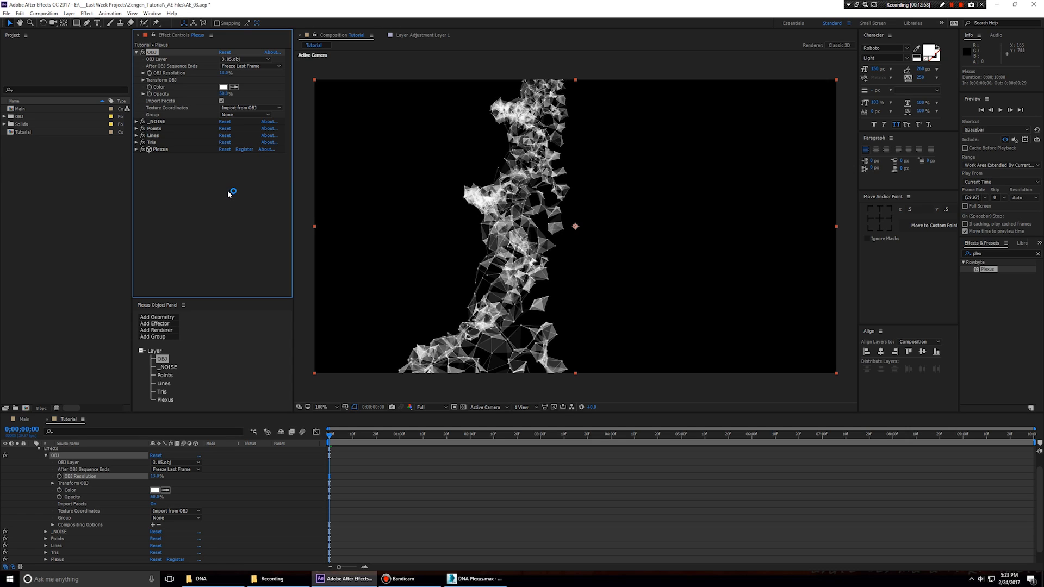
Step: Reveal Camera 1's camera options in the timeline and turn Depth of Field on
key("e")
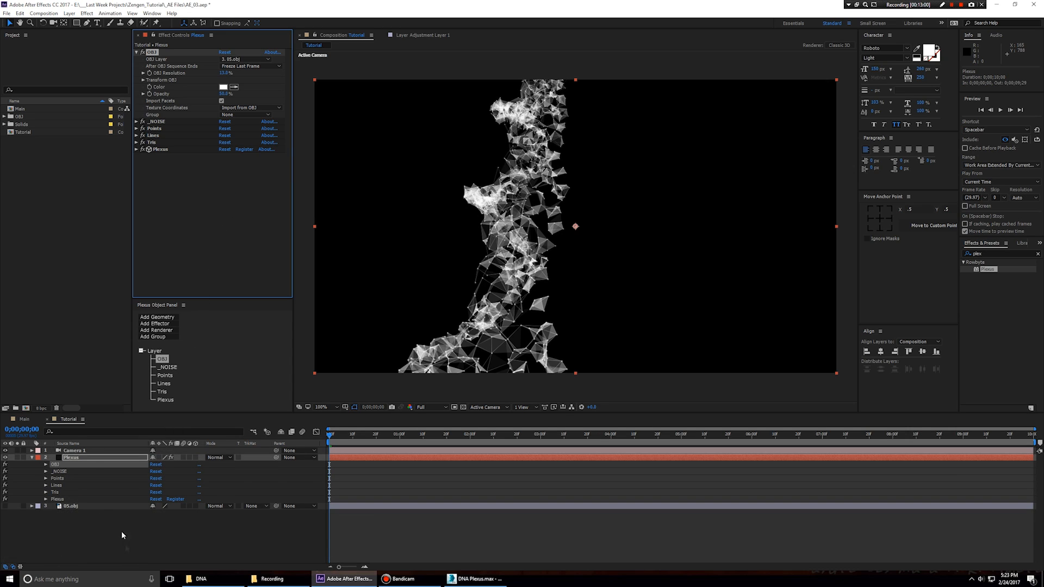
key("a")
key("a")
left_click(76, 471)
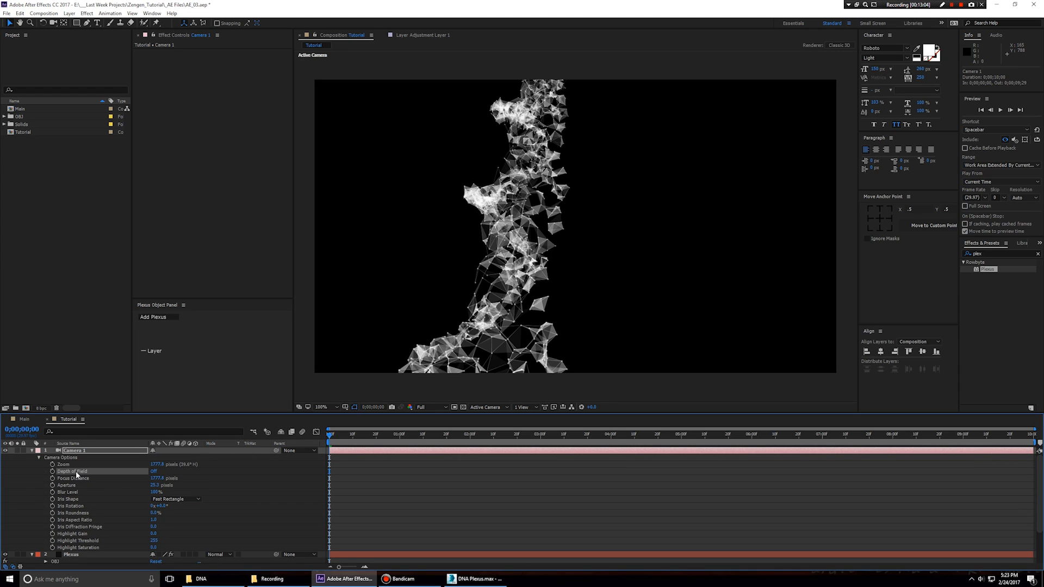
left_click(152, 472)
left_click(255, 479)
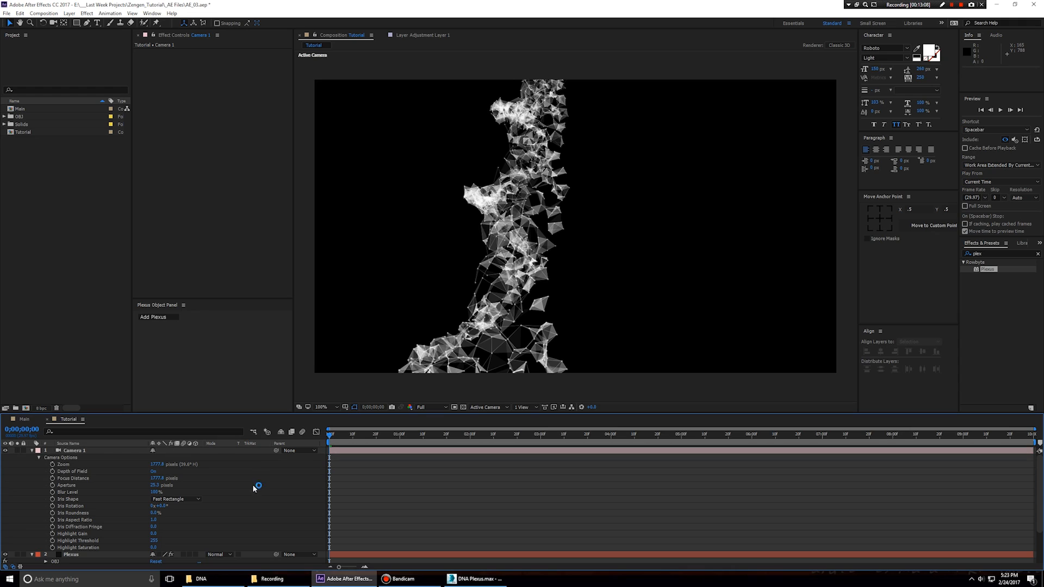
Step: Try a Focus Distance of 150 pixels and an Aperture of 2 pixels on Camera 1
left_click(82, 479)
left_click(158, 479)
type("150")
key("Tab")
type("2")
key("Return")
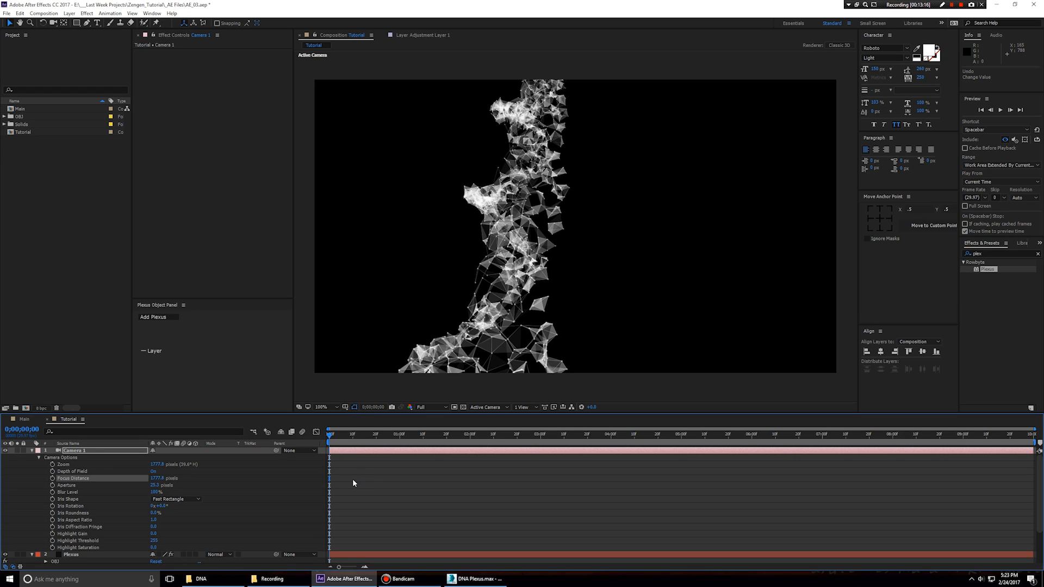
Step: Enable Unified Rendering on the Plexus layer's Plexus object and set its Depth of Field to Camera Settings
scroll(113, 522, "down", 3)
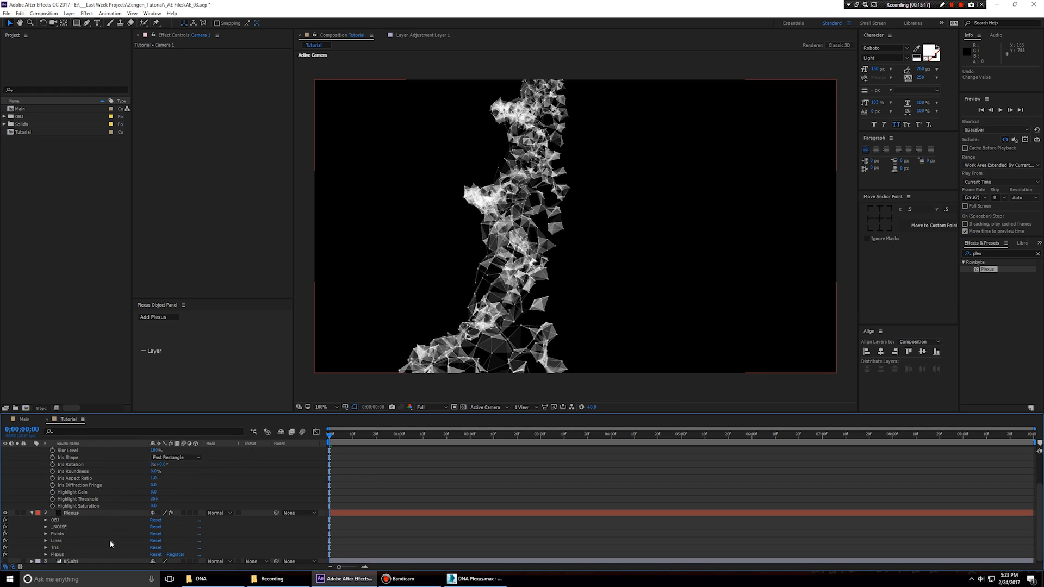
left_click(81, 515)
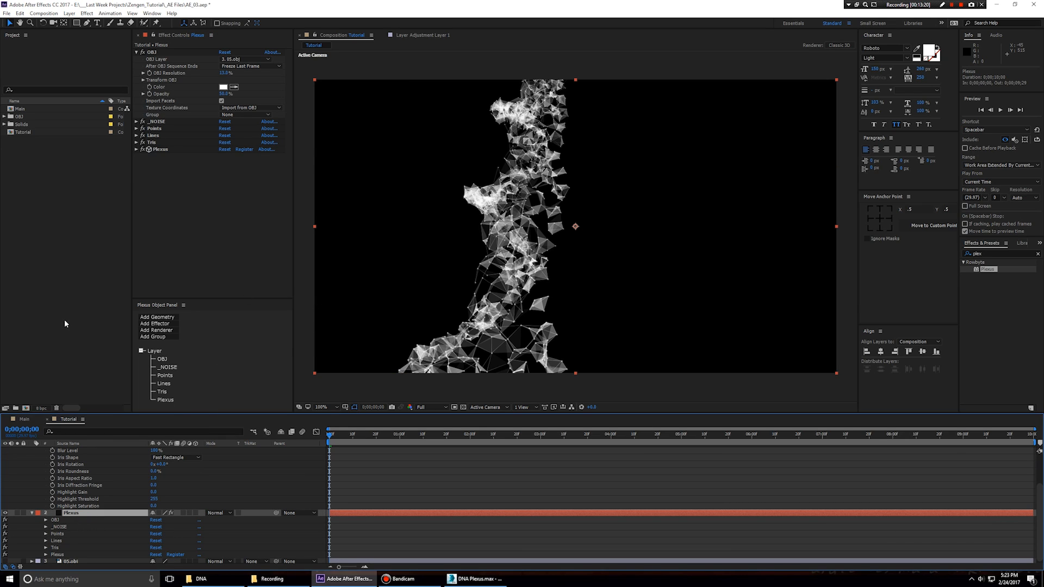
left_click(166, 399)
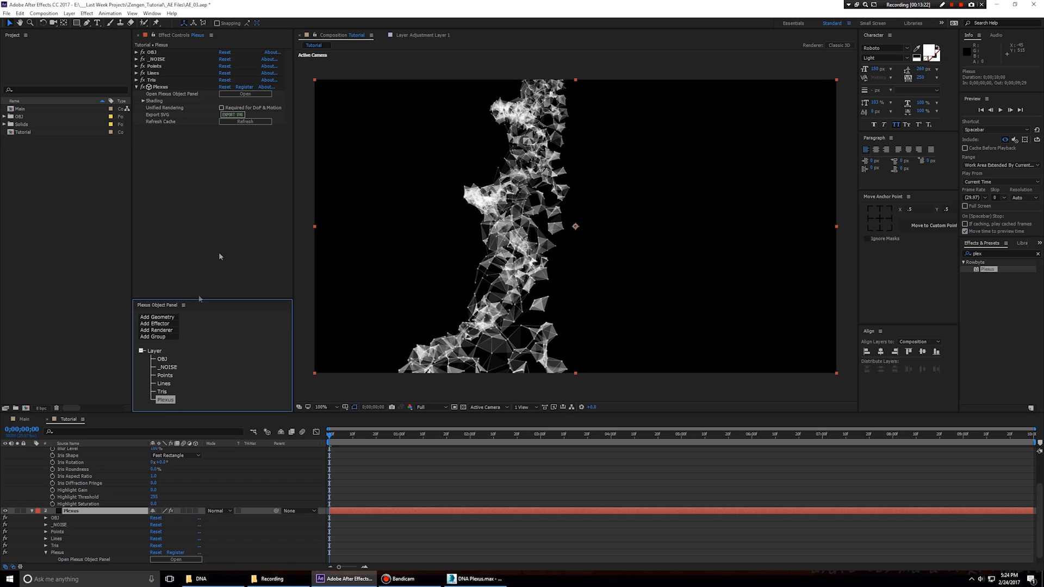
left_click(234, 108)
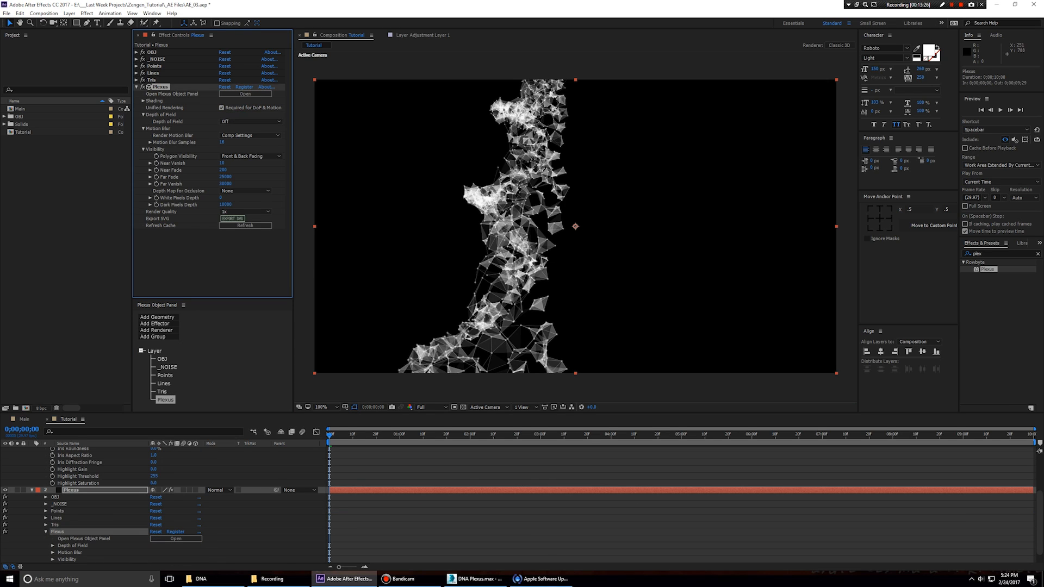
left_click(544, 579)
left_click(605, 176)
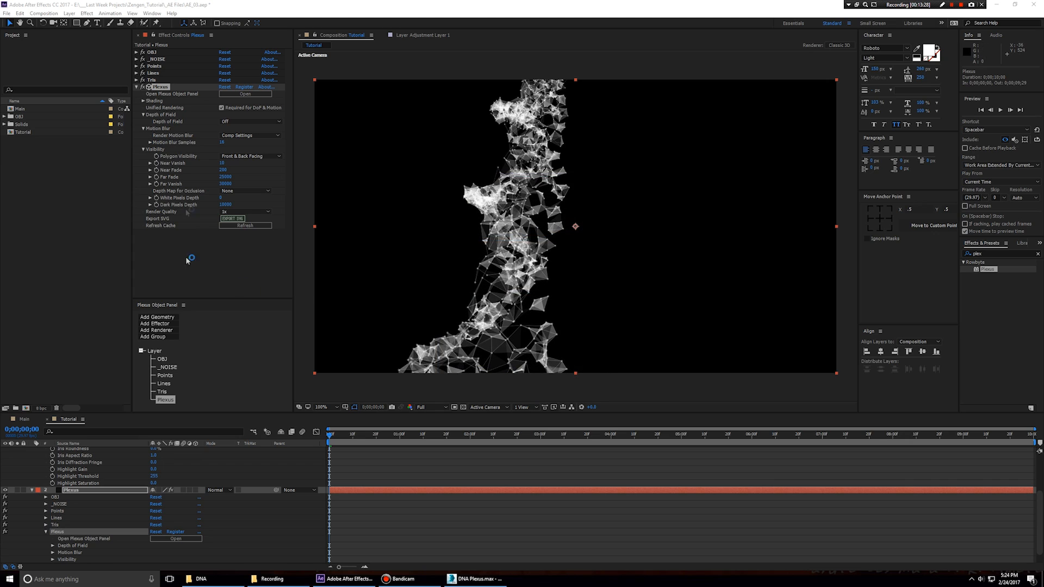
left_click(242, 119)
left_click(248, 139)
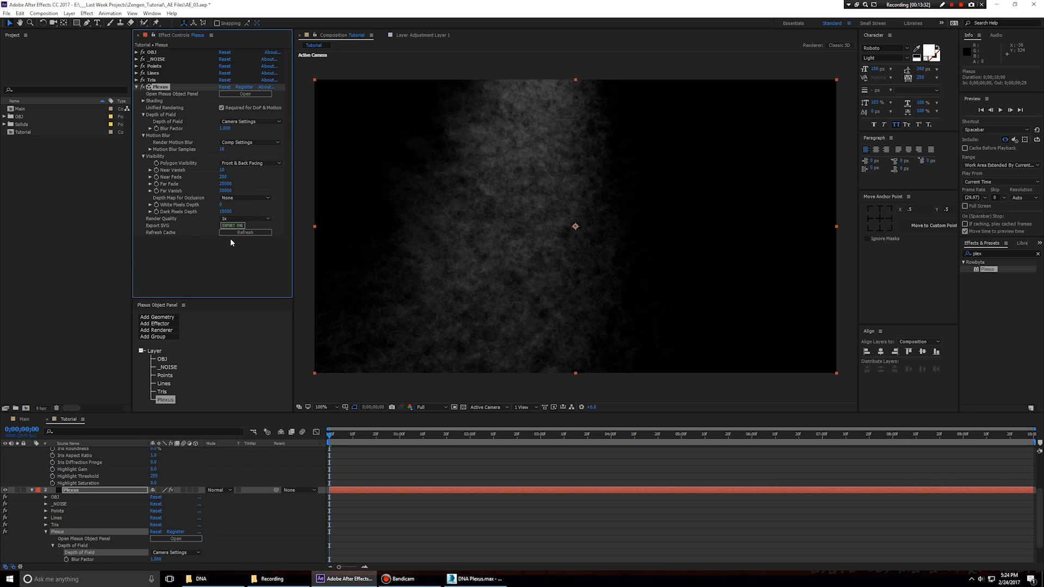
Step: Set Camera 1's Focus Distance to 200 pixels and its Aperture to 2 pixels
scroll(90, 461, "up", 3)
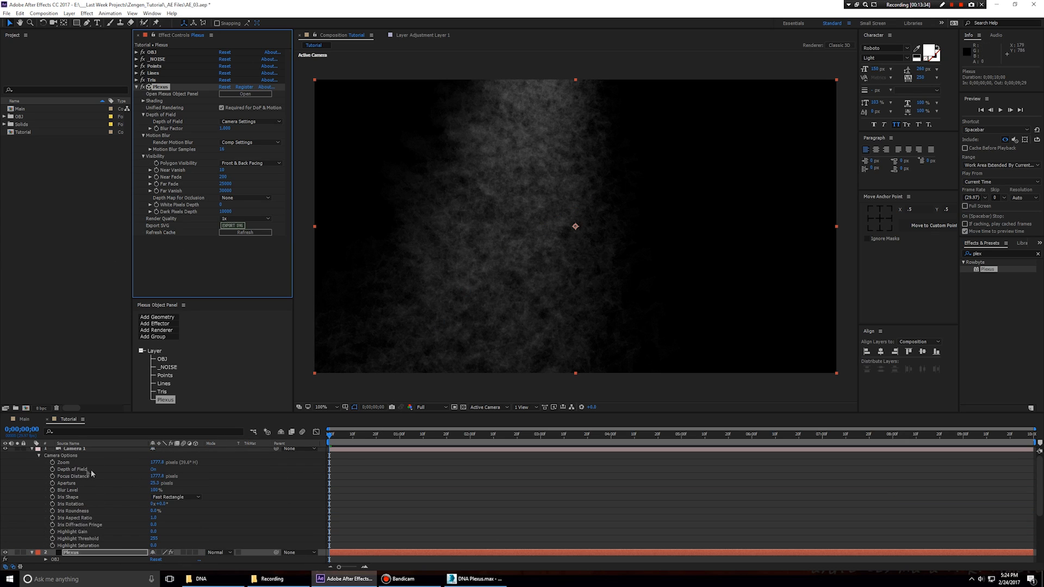
left_click(85, 451)
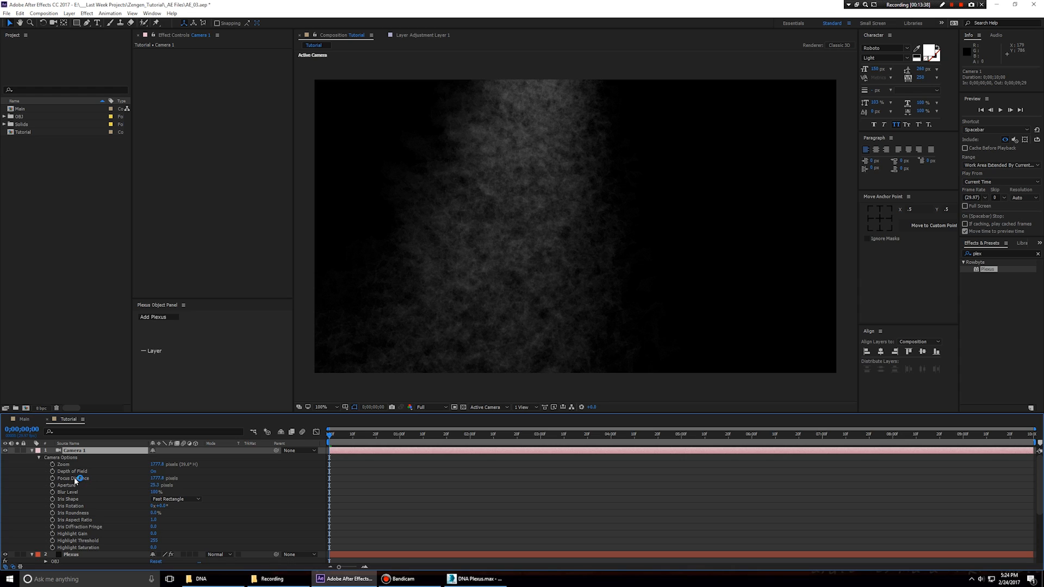
left_click(158, 478)
type("200")
key("Tab")
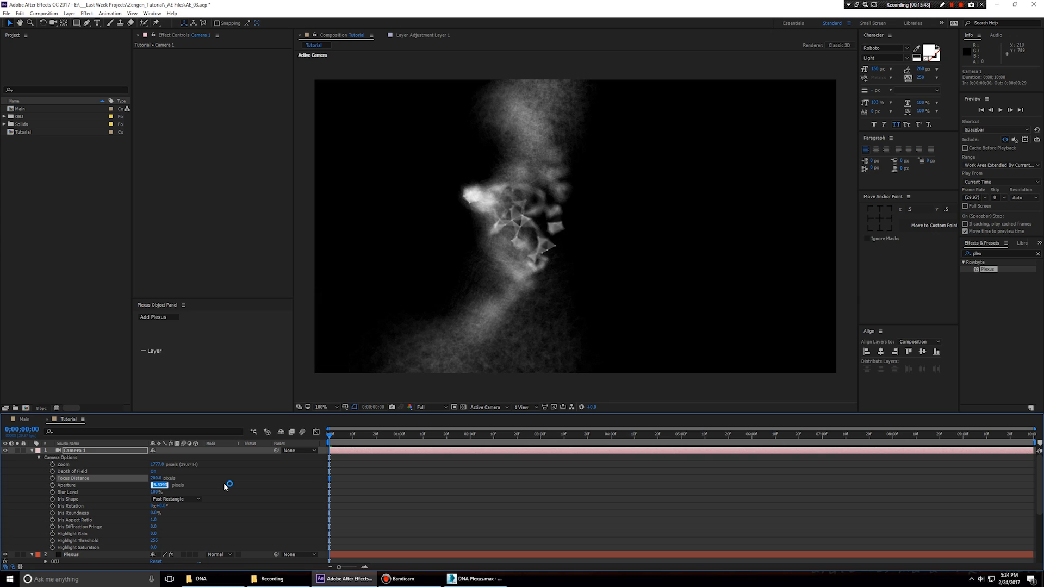
type("2")
key("Return")
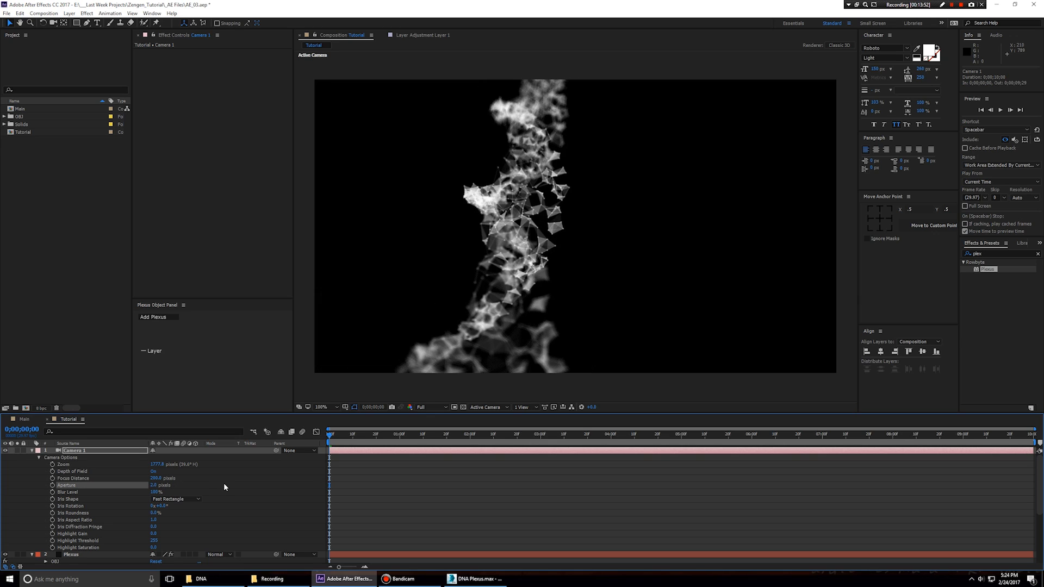
Step: Raise Camera 1's Aperture to 3 pixels and reduce its Focus Distance to bring the lower part of the DNA into focus
left_click(498, 227)
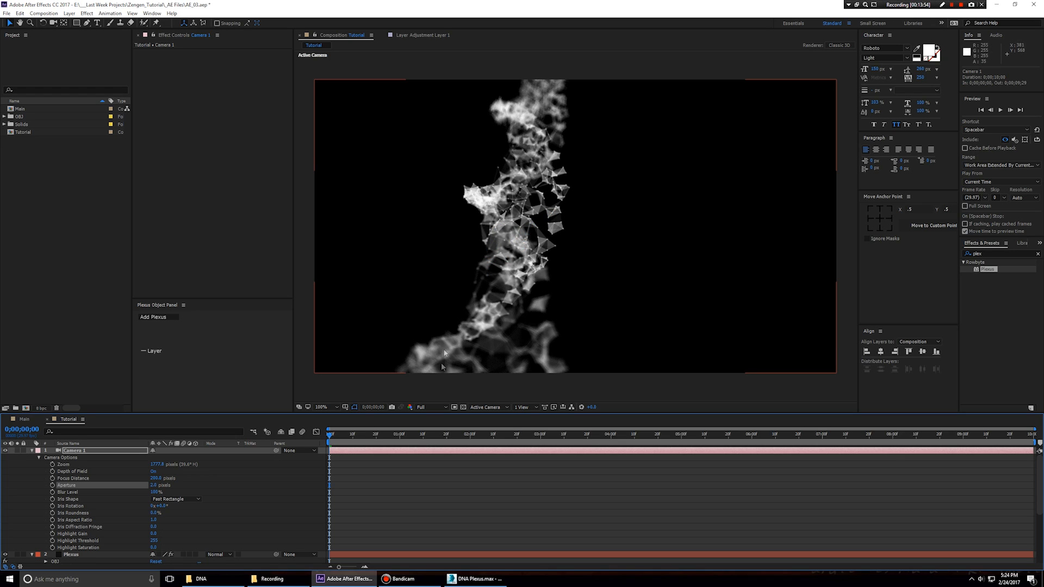
left_click(154, 485)
type("3")
left_click(206, 498)
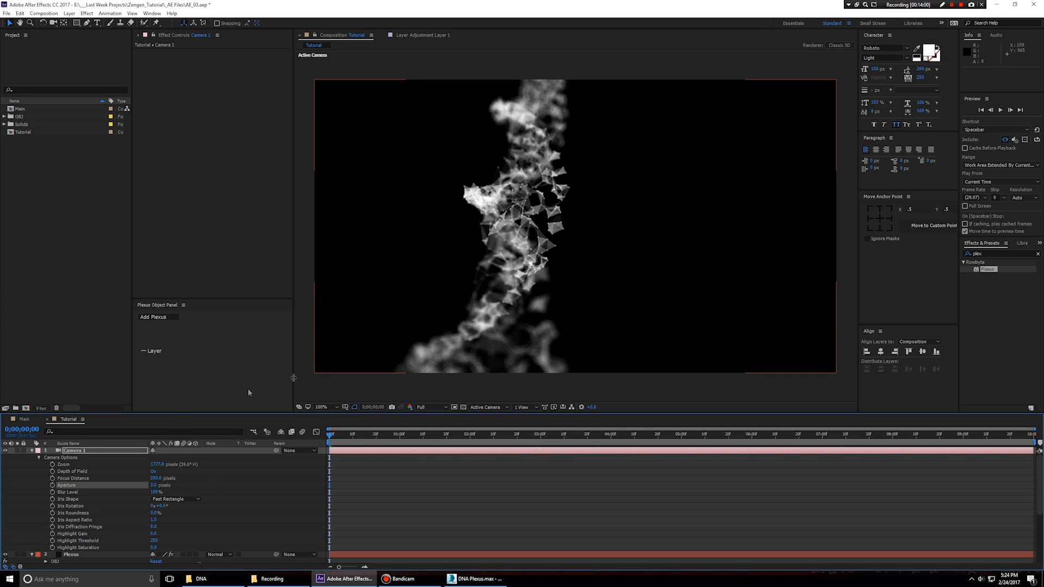
left_click_drag(161, 478, 147, 478)
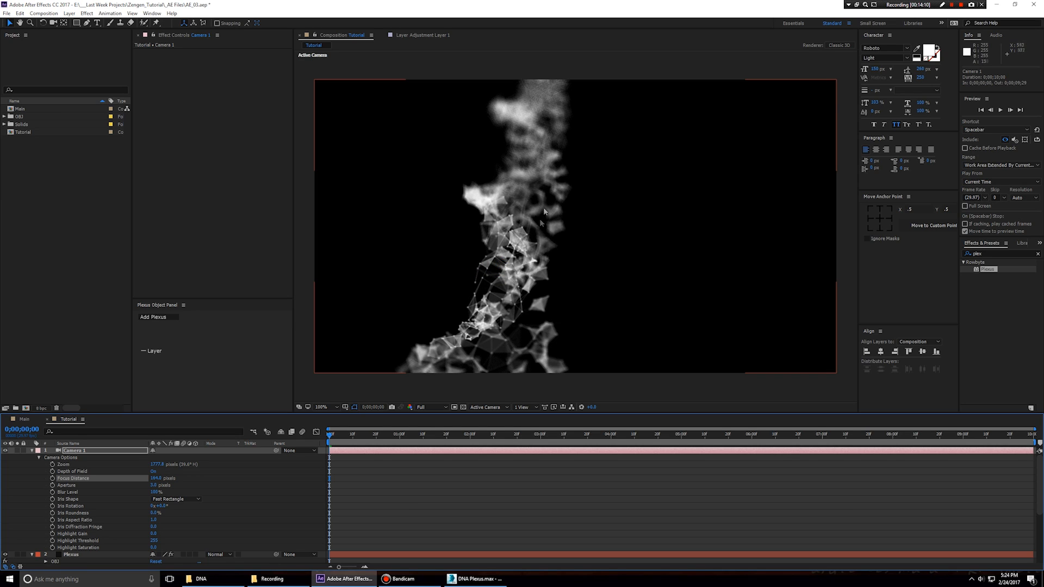
Step: Collapse Camera 1's options and try a Render Quality of 8x on the Plexus object
left_click(76, 450)
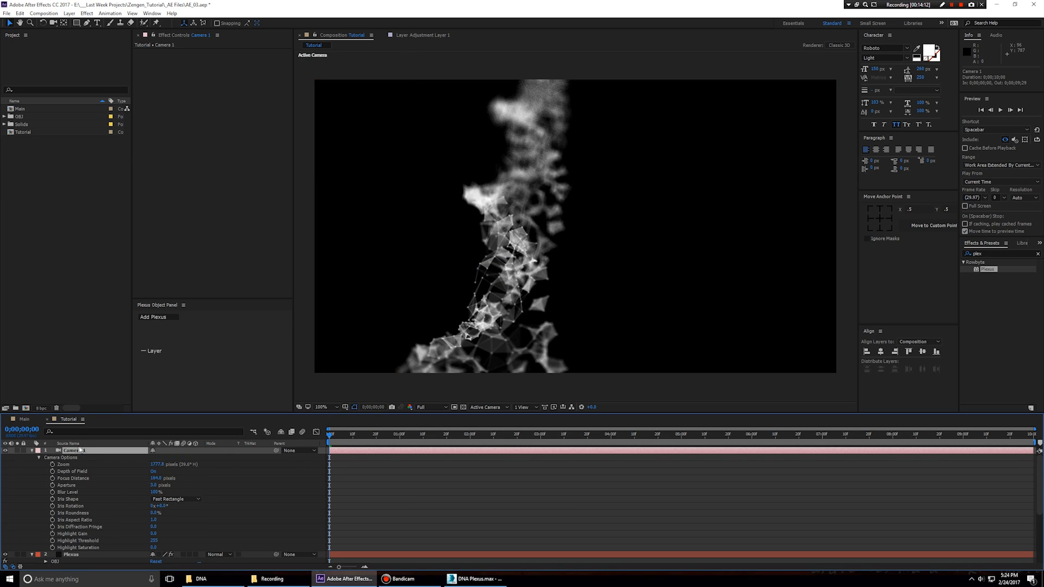
key("a")
left_click(74, 464)
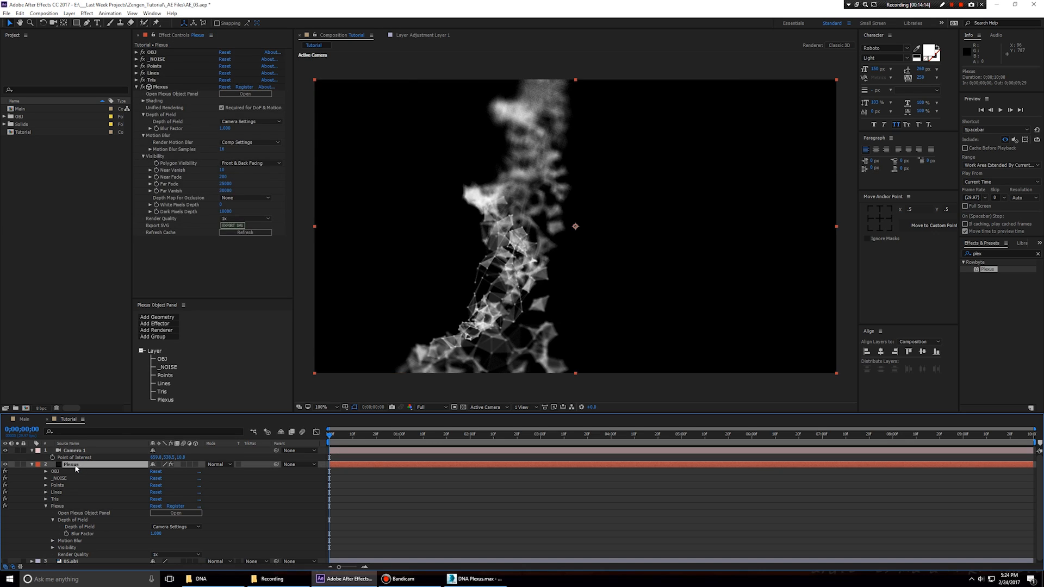
left_click(164, 400)
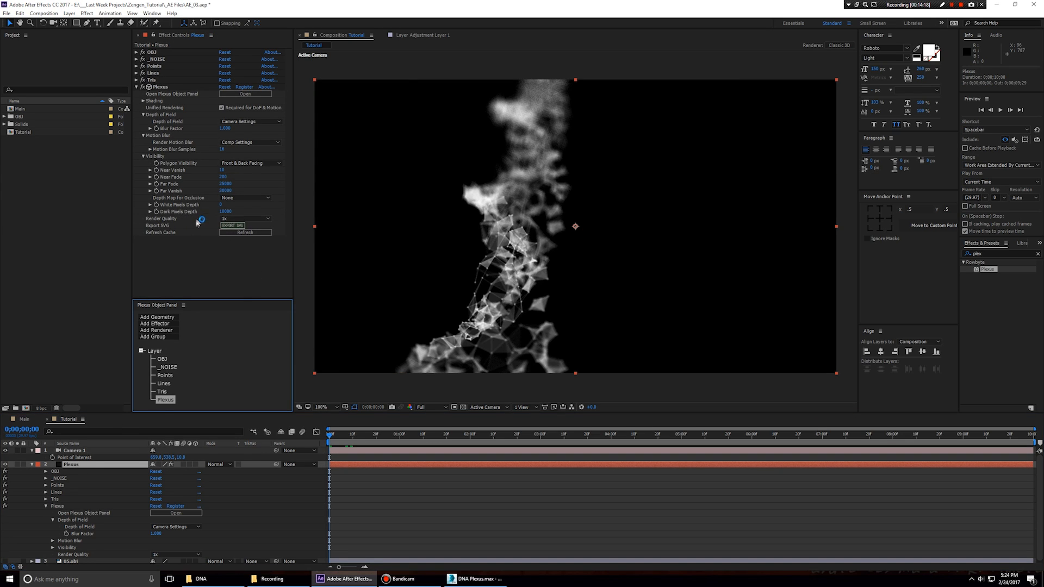
left_click(246, 219)
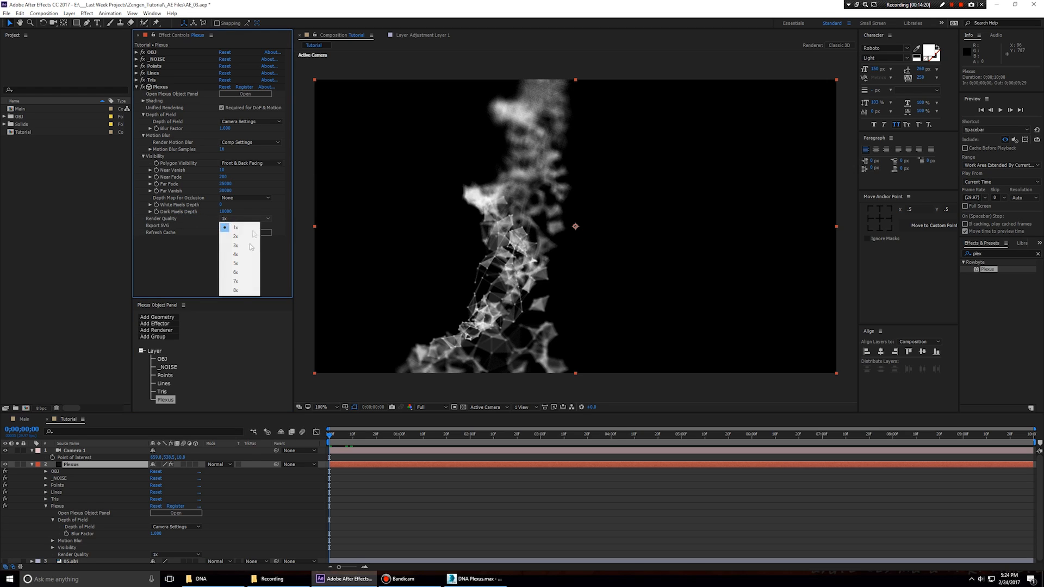
left_click(235, 292)
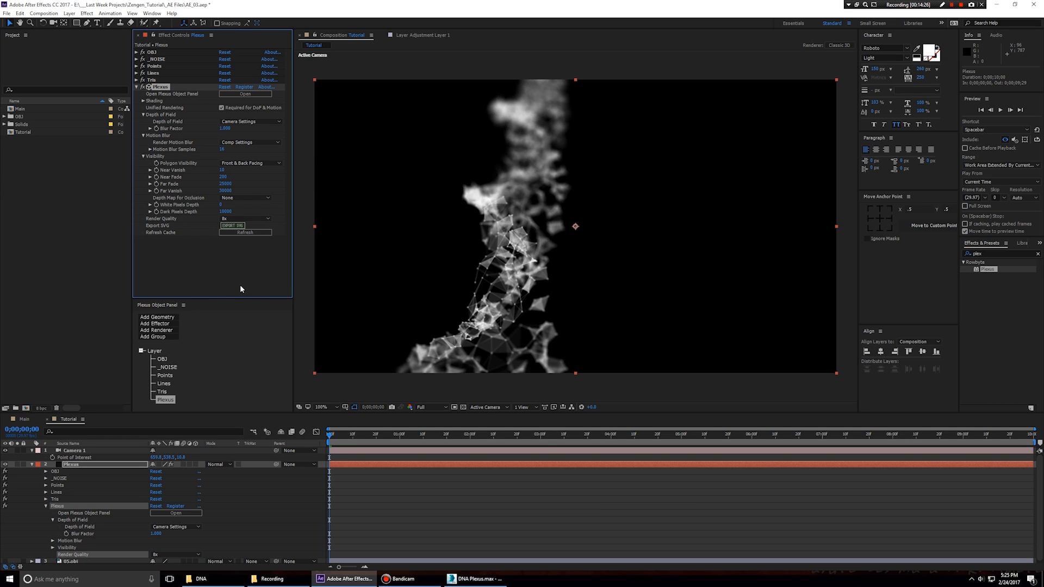
Step: Compare Render Quality 1x with 8x on a magnified view of the blurred DNA
scroll(521, 155, "up", 1)
left_click_drag(505, 155, 596, 227)
left_click(255, 218)
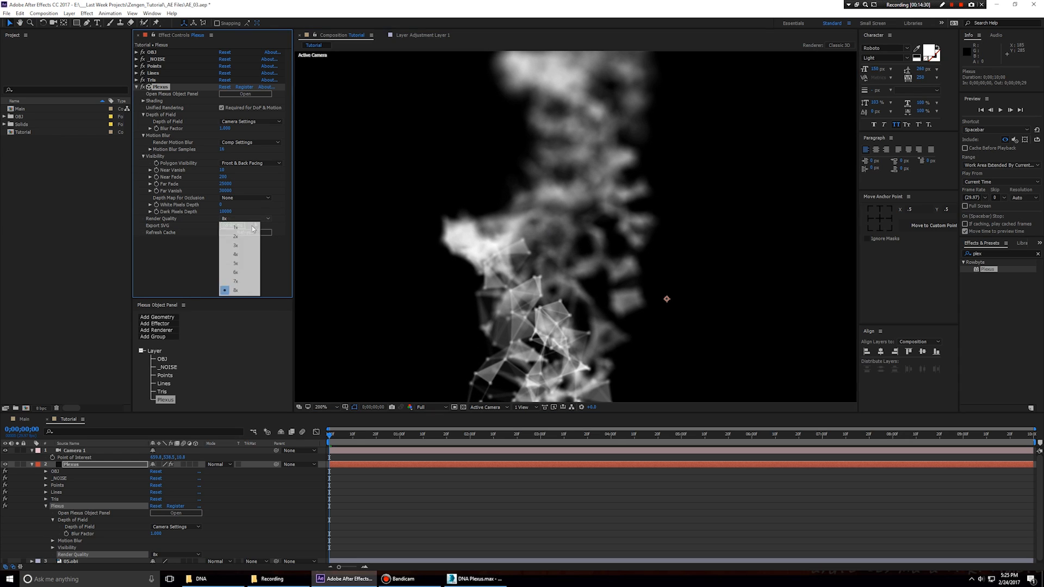
left_click(236, 227)
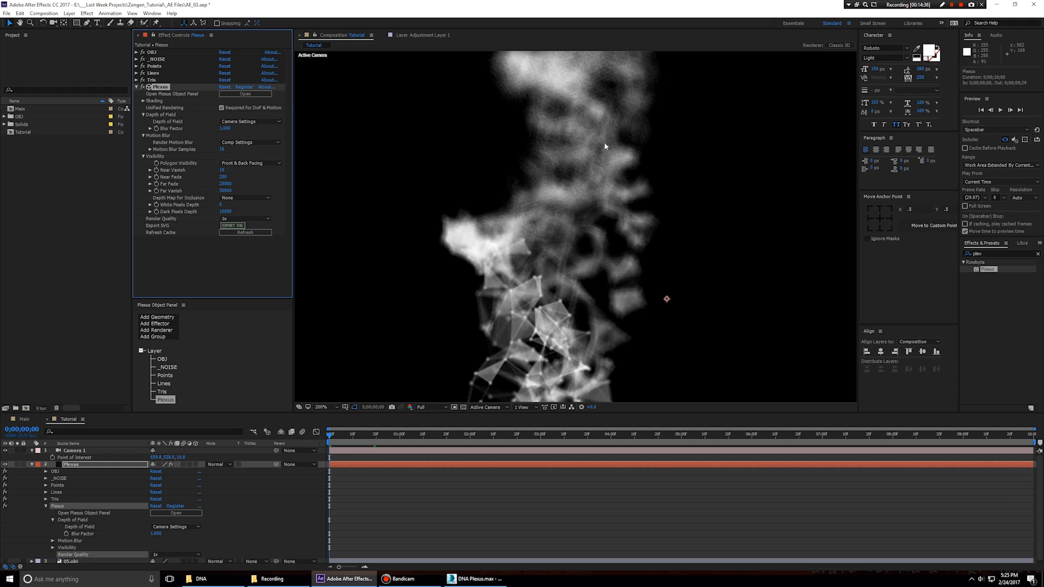
left_click(246, 221)
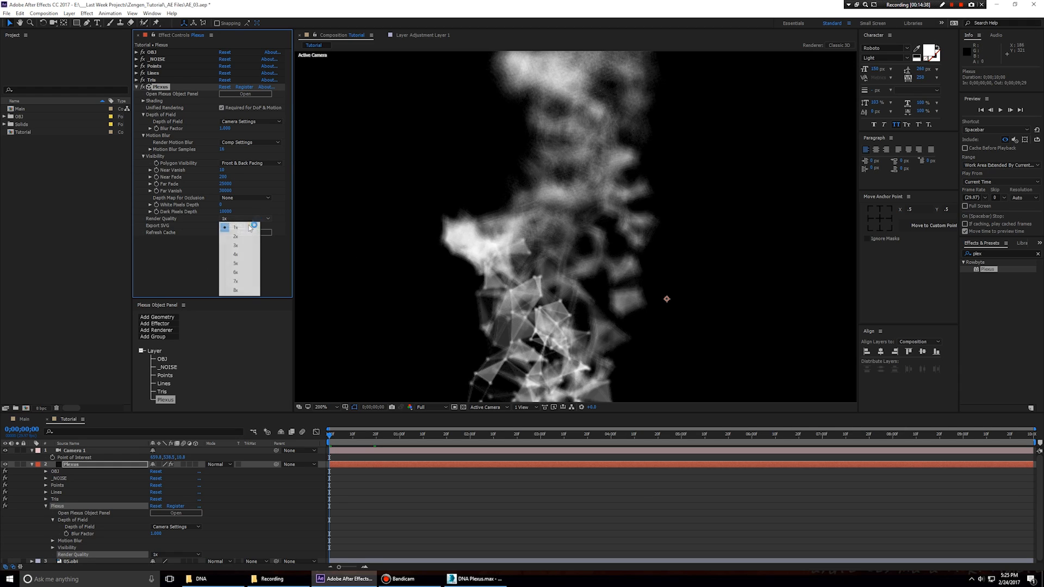
left_click(247, 291)
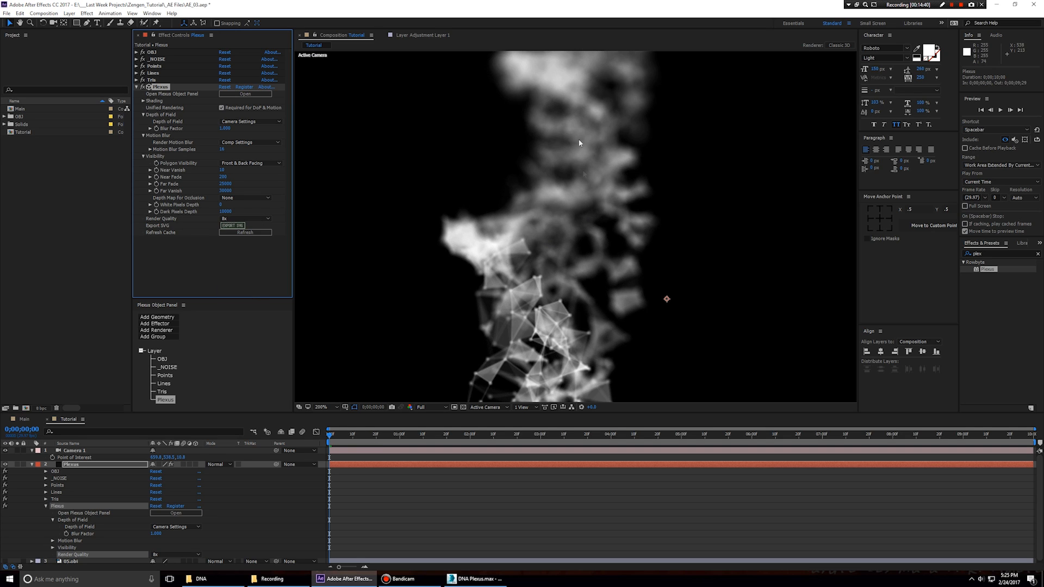
Step: Return the Plexus object's Render Quality to 1x with the whole frame in view
scroll(573, 203, "down", 2)
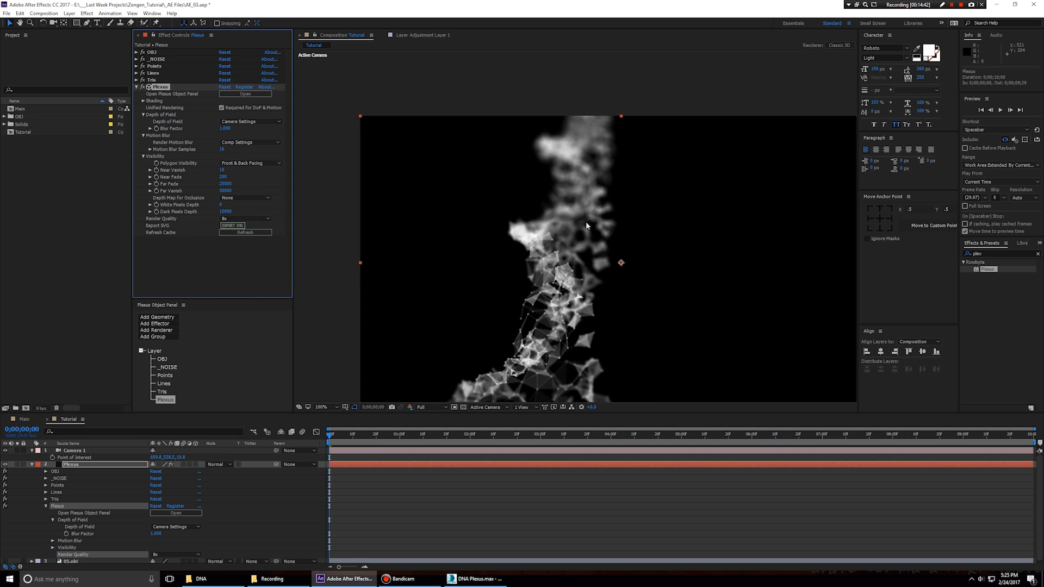
left_click_drag(598, 232, 558, 189)
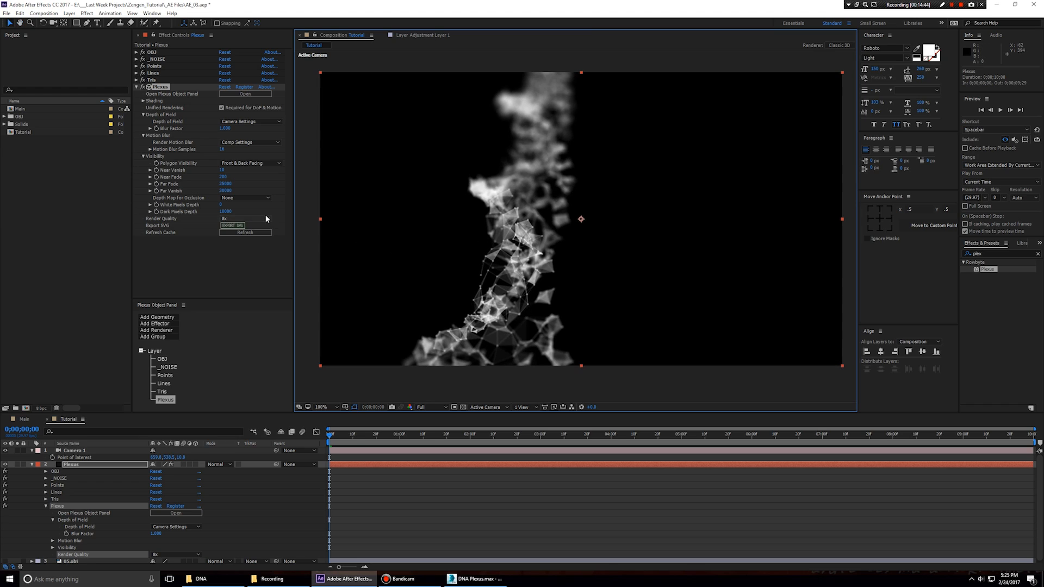
left_click(246, 219)
left_click(238, 225)
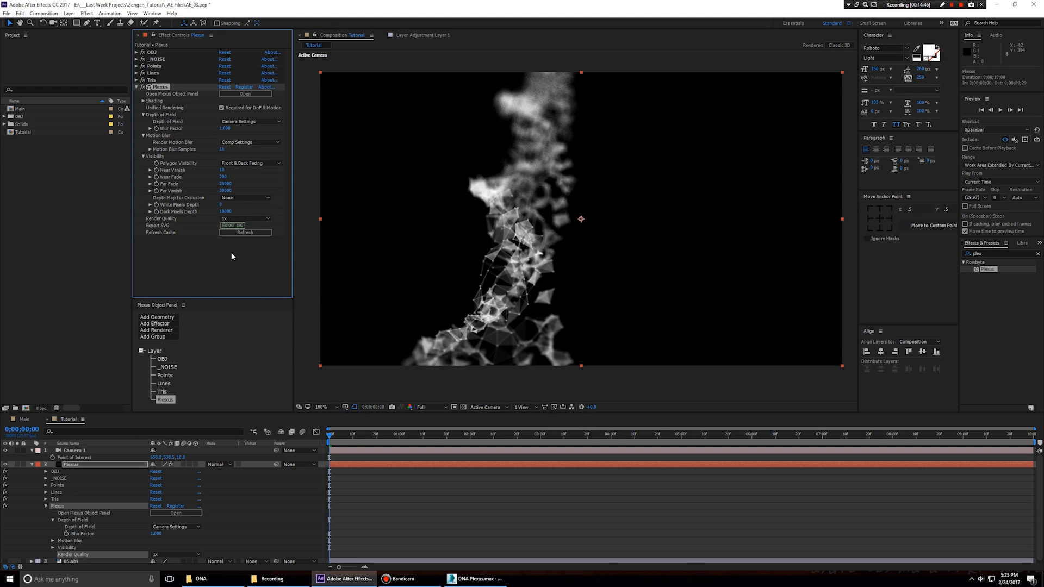
Step: Collapse the timeline properties of the Plexus and Camera 1 layers
key("a")
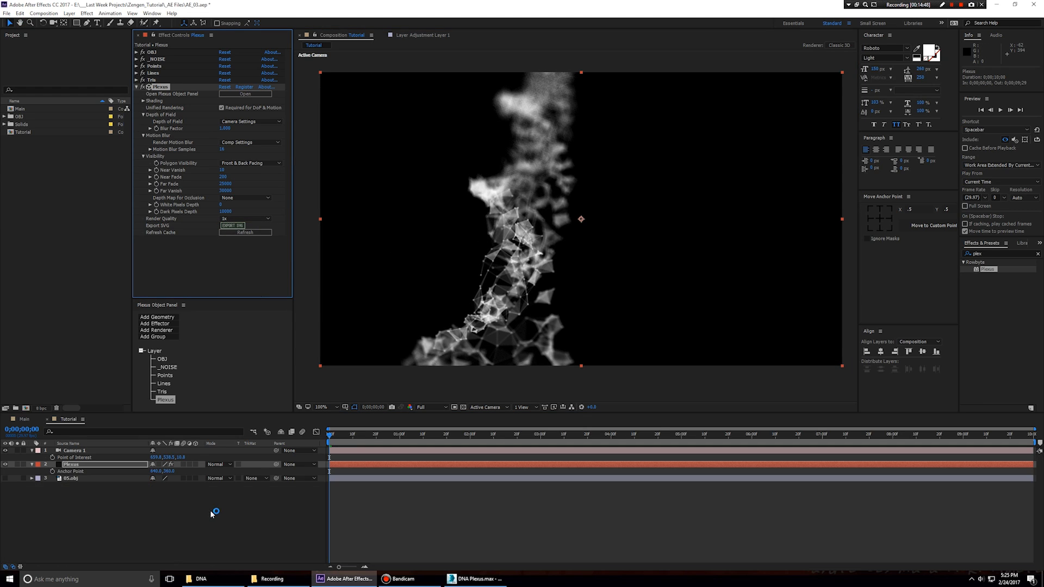
key("a")
left_click(125, 516)
left_click(82, 452)
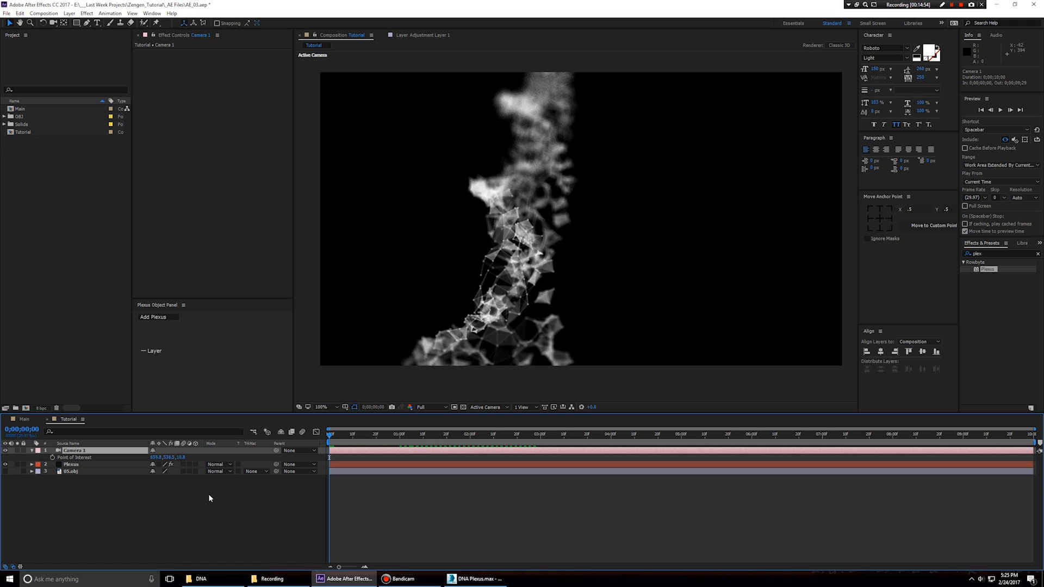
key("a")
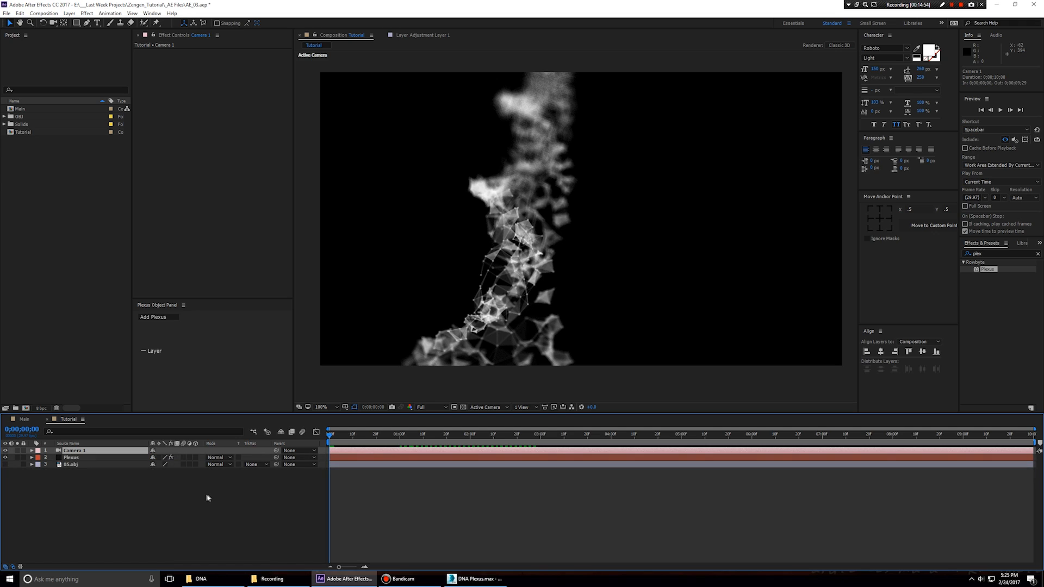
Step: Create an orbit null for Camera 1
right_click(79, 452)
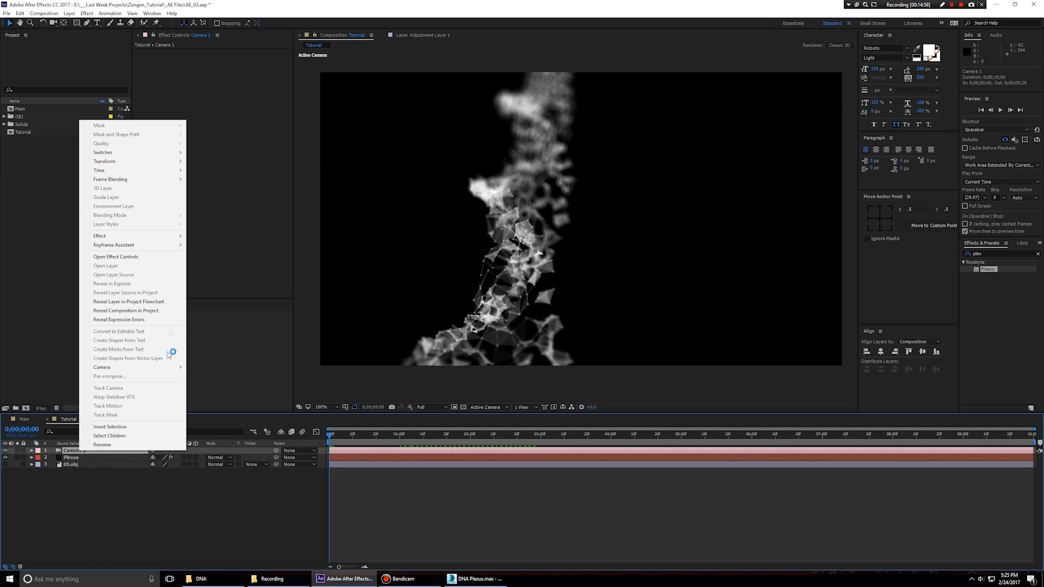
mouse_move(142, 369)
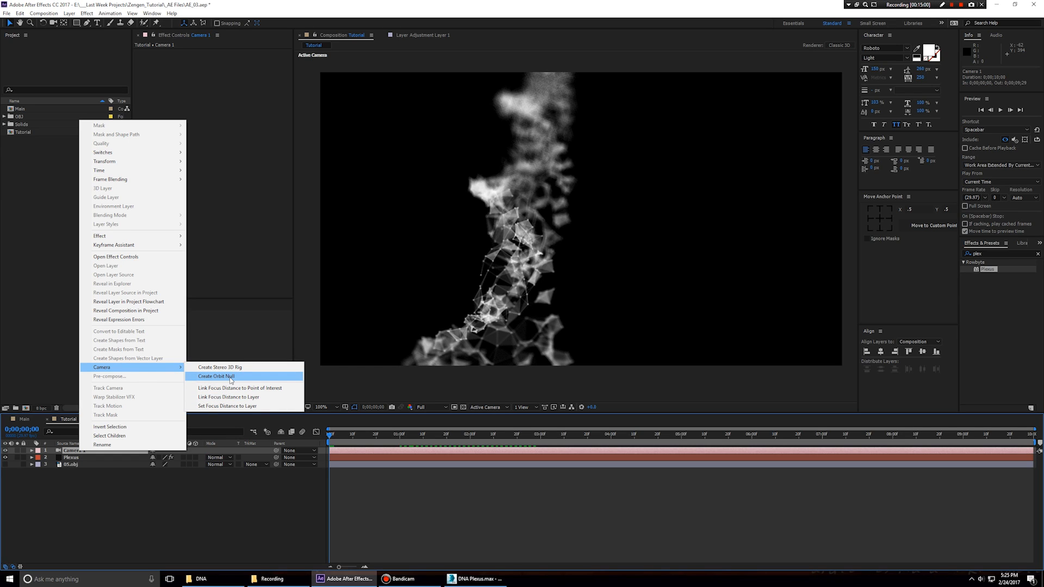
left_click(231, 378)
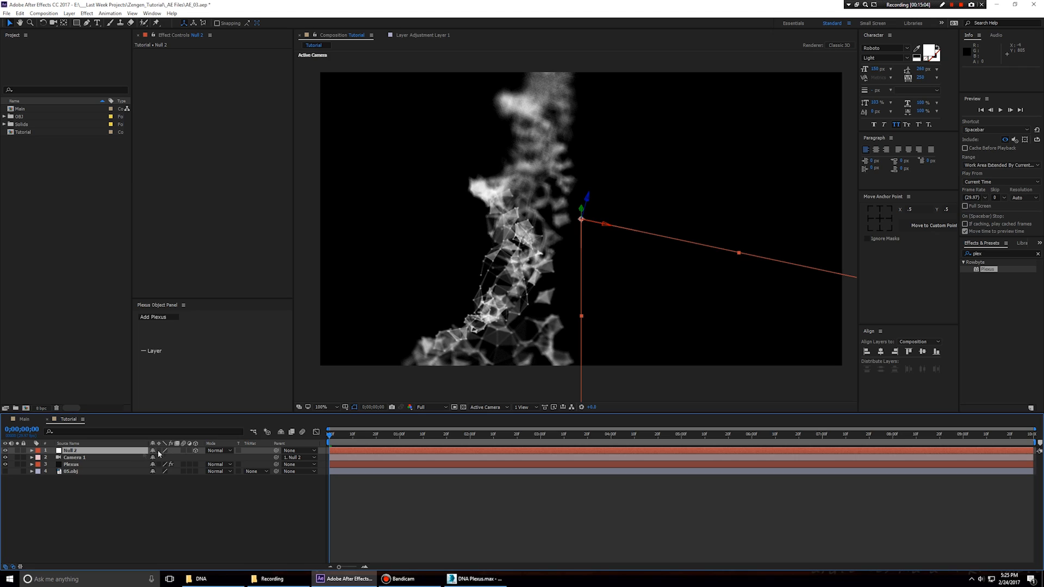
left_click(79, 457)
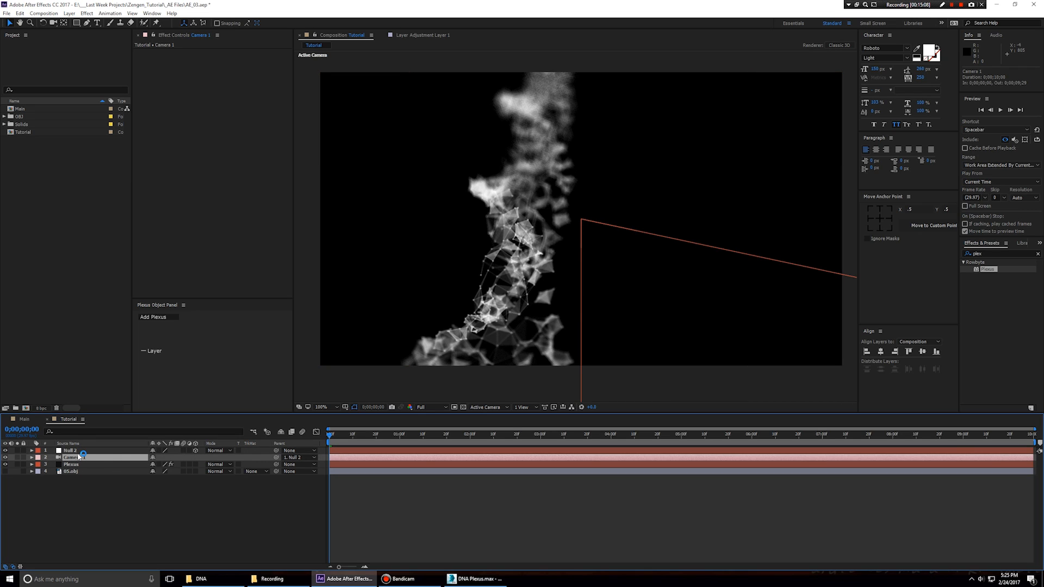
Step: Start Position keyframing on the Null 2 layer at the beginning of the composition
left_click(65, 451)
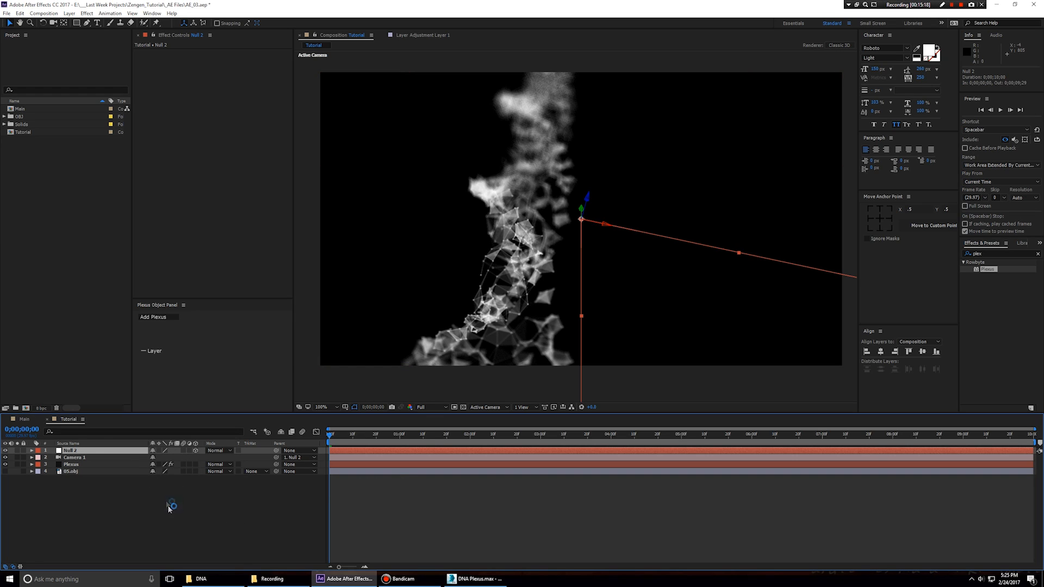
key("p")
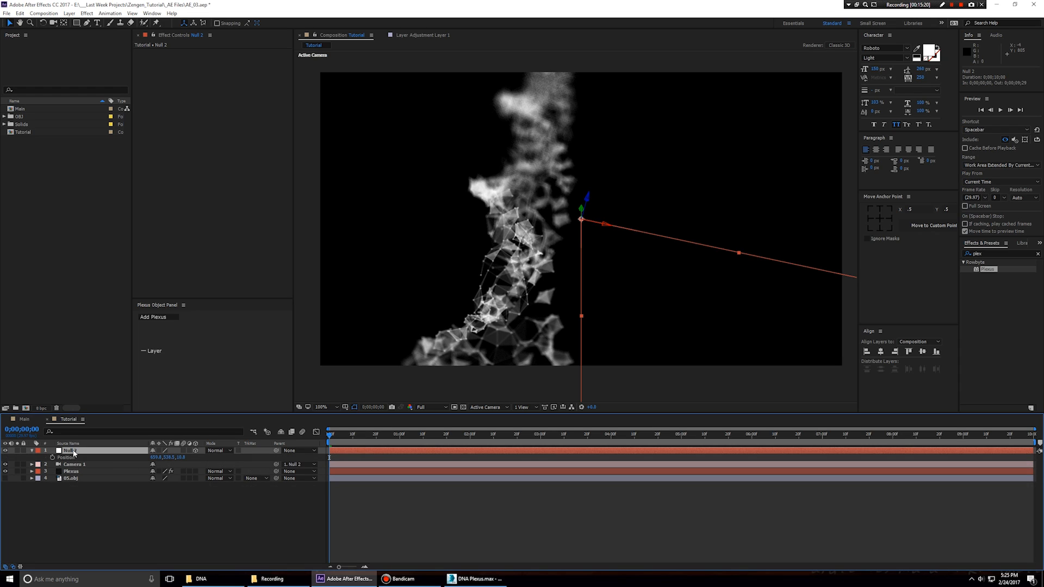
left_click(53, 458)
Step: At 2 seconds, move Null 2 along its Y axis to a Y position of about 479, adding a second Position keyframe
left_click(539, 435)
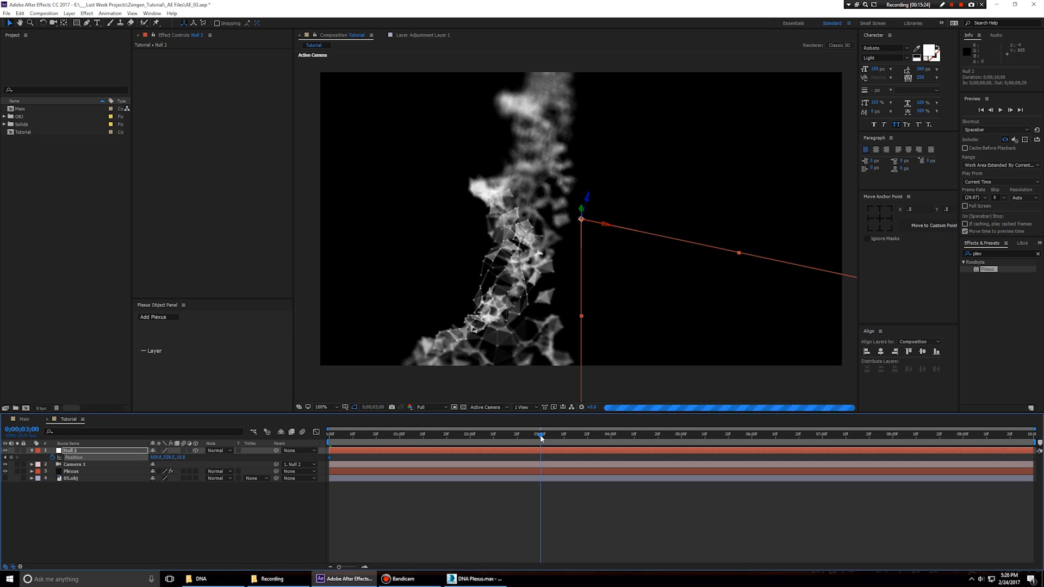
left_click(470, 437)
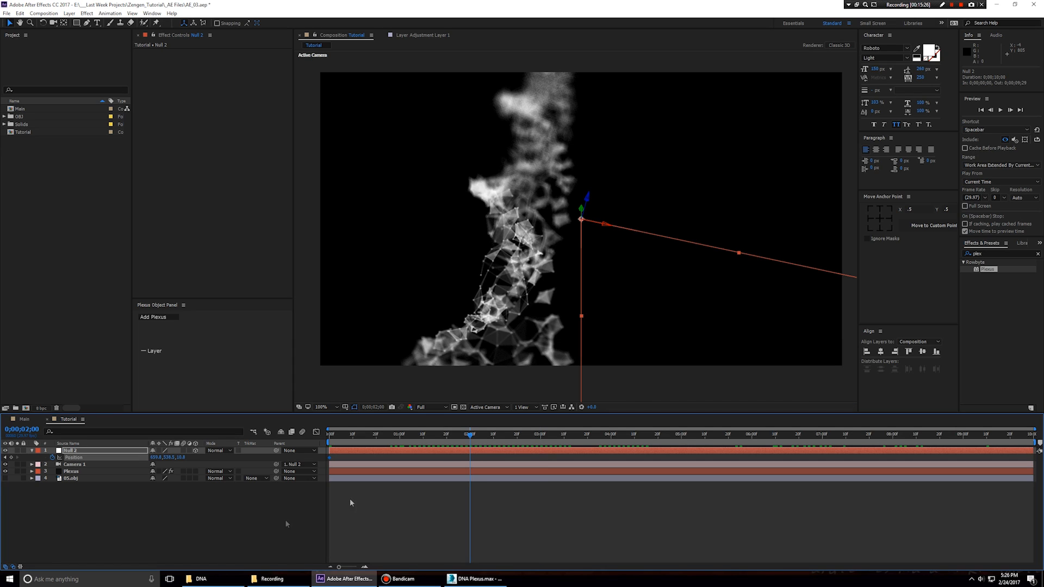
left_click(178, 502)
left_click(690, 239)
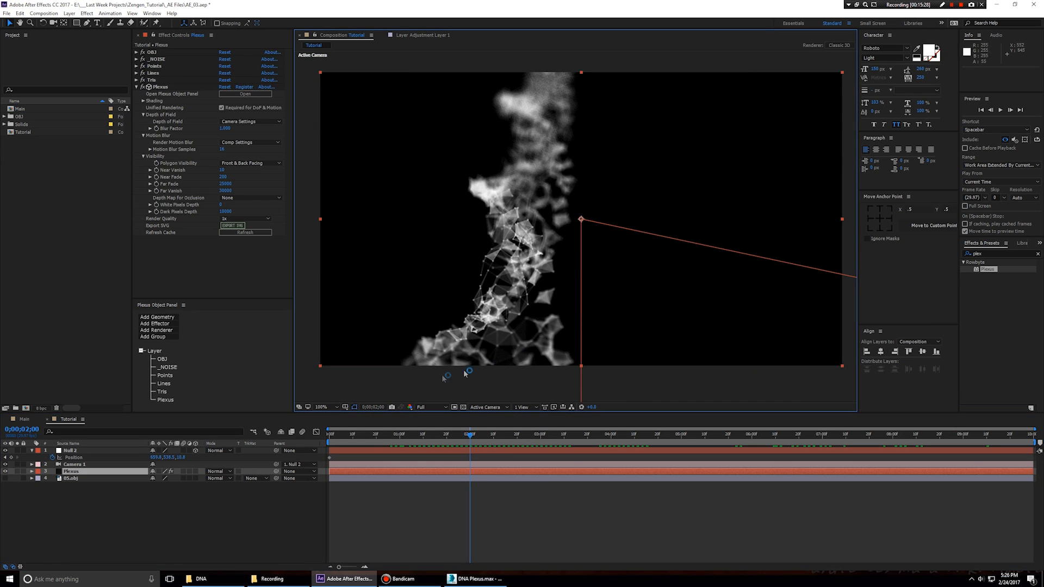
key("comma")
left_click(654, 354)
key("period")
key("period")
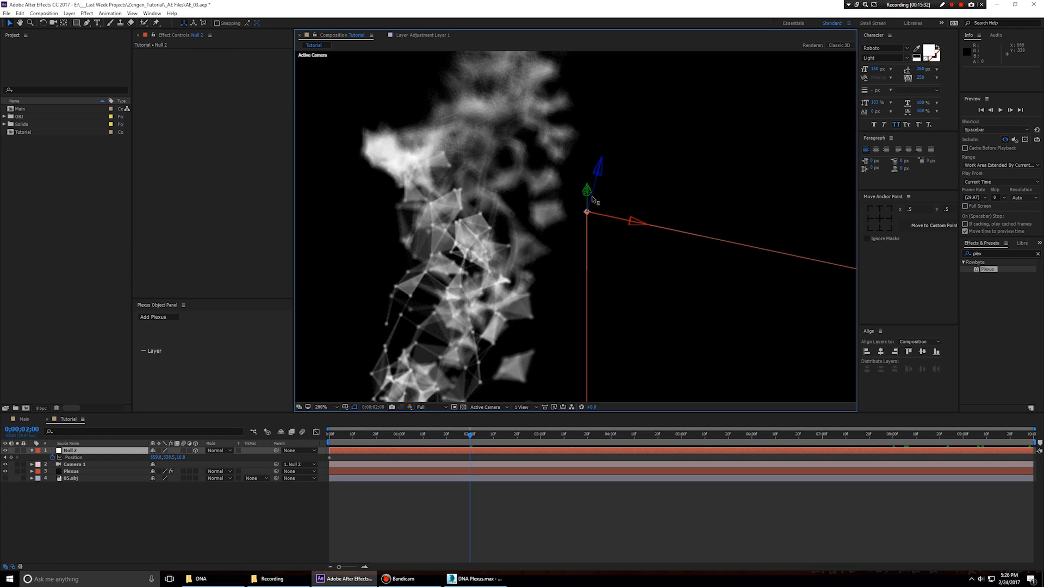
key("comma")
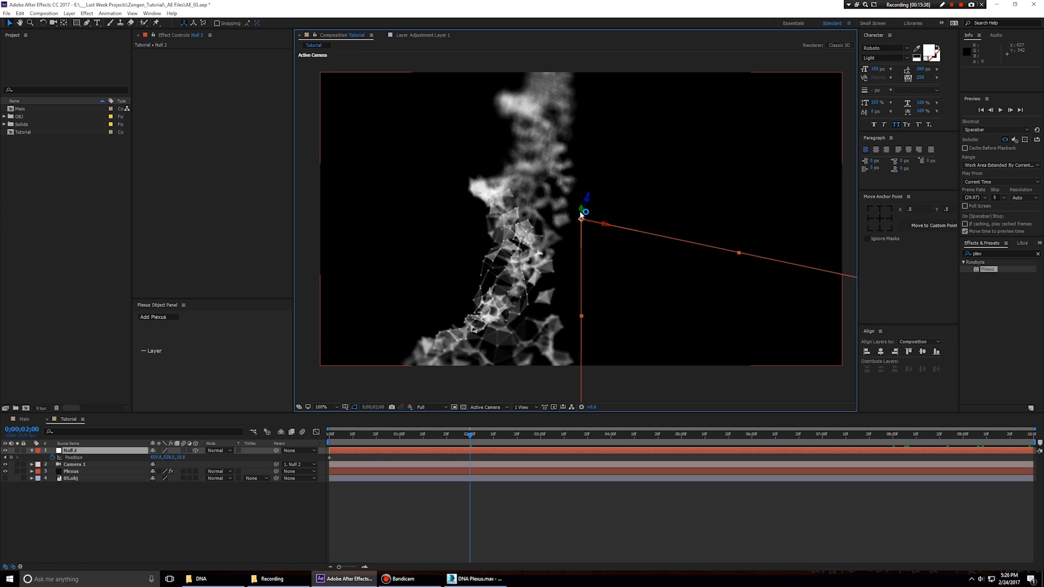
key("period")
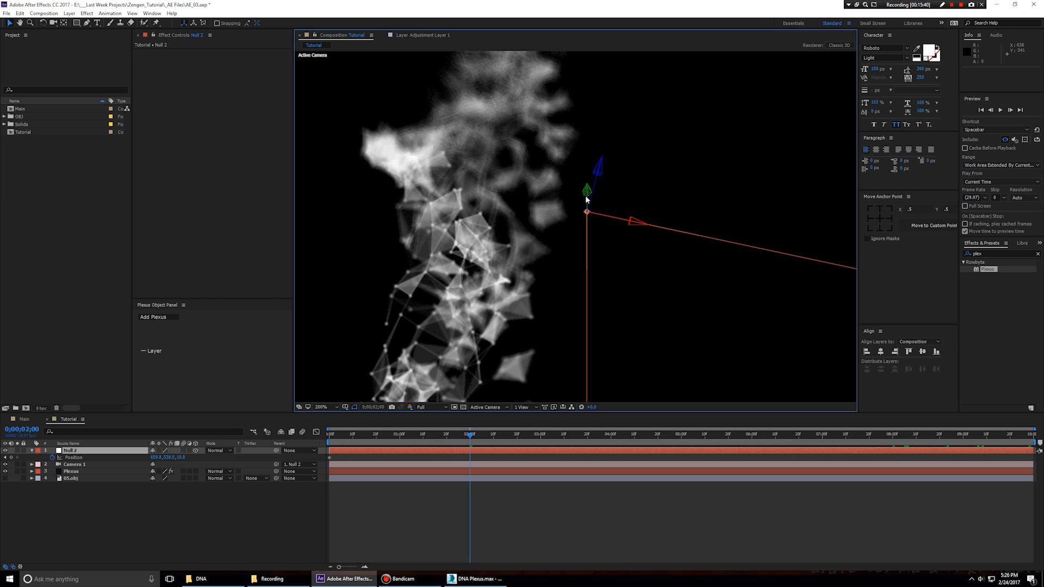
left_click_drag(587, 195, 591, 169)
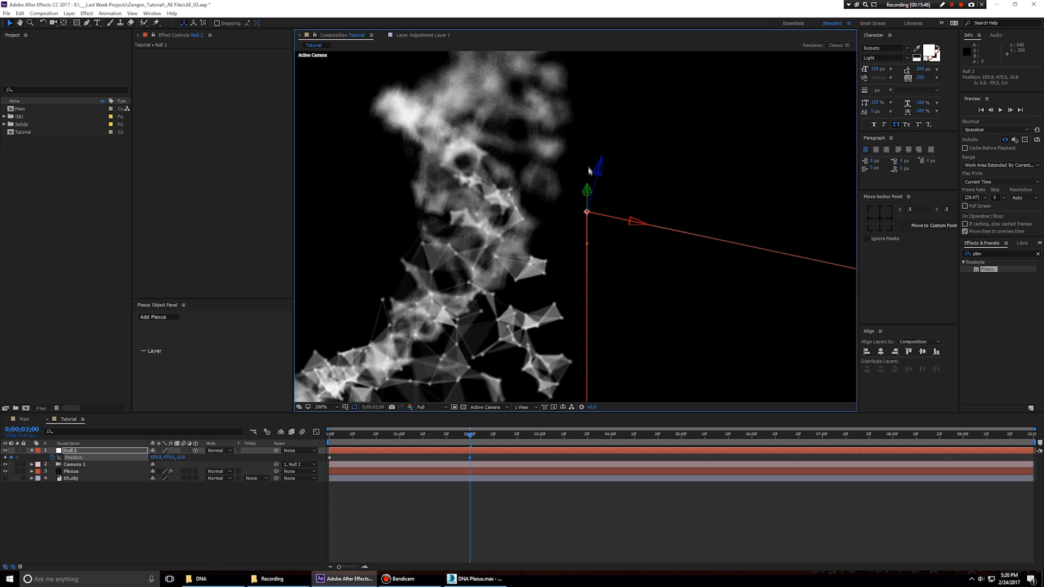
key("comma")
key("comma")
key("period")
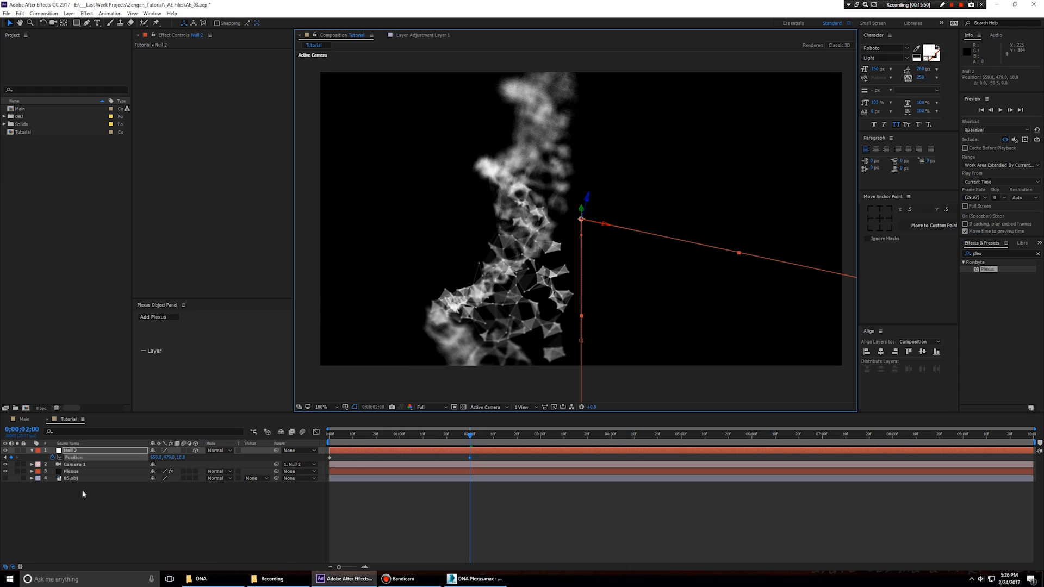
Step: Move Null 2's second Position keyframe to 4 seconds and preview the camera move before and after the change
key("space")
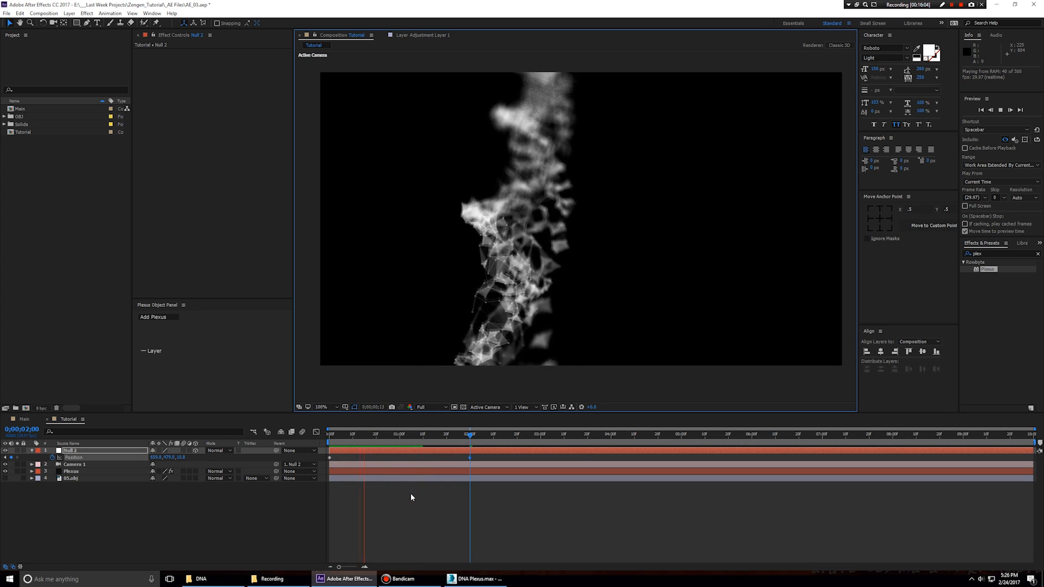
key("space")
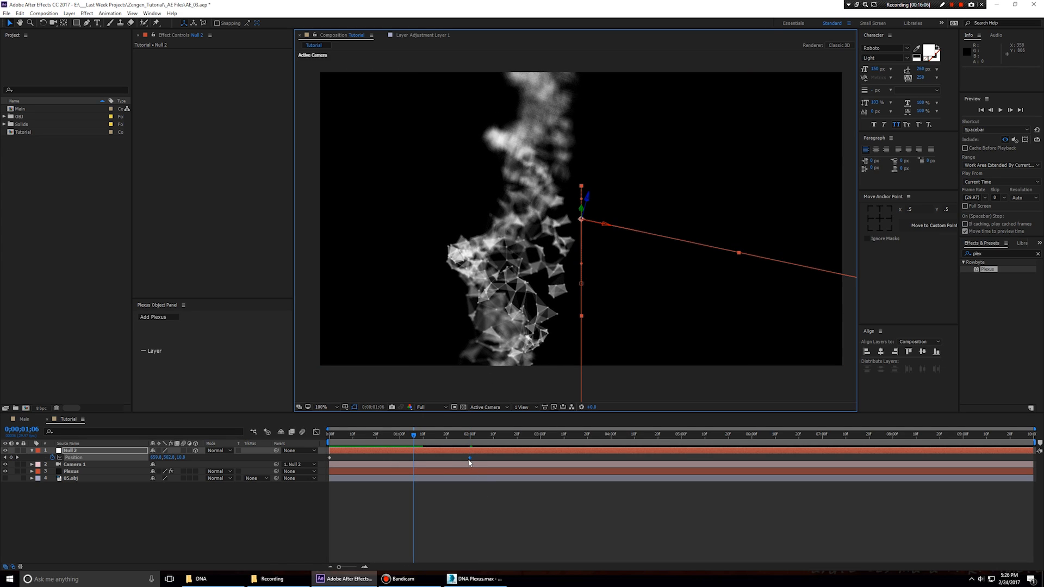
left_click_drag(470, 463, 610, 460)
key("space")
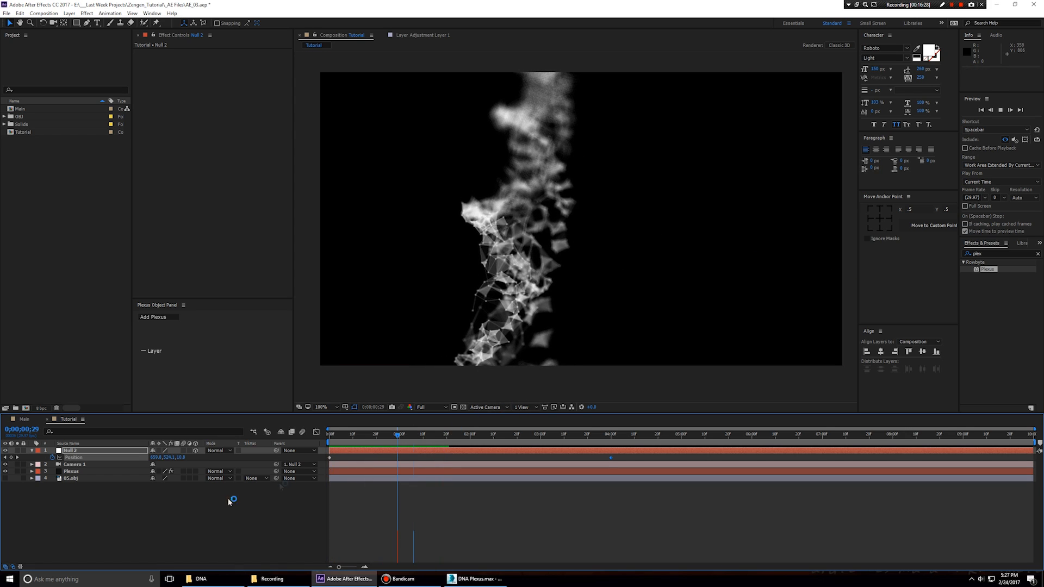
key("space")
key("u")
Step: Create a dark solid named BG at 1280 x 720 px and place it directly below the Plexus layer
left_click(125, 517)
key("ctrl+y")
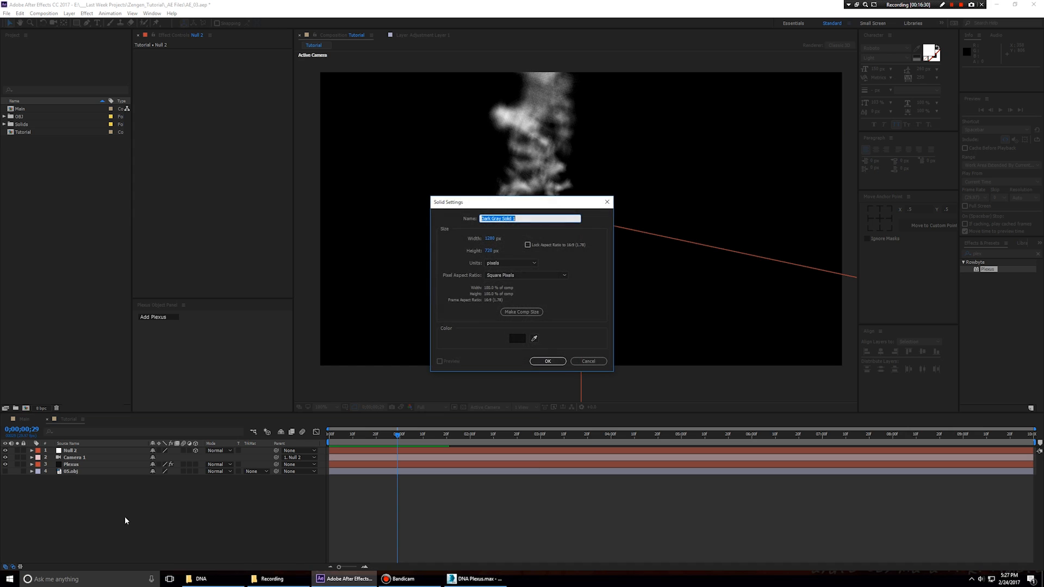
type("BG")
left_click(517, 338)
left_click(441, 259)
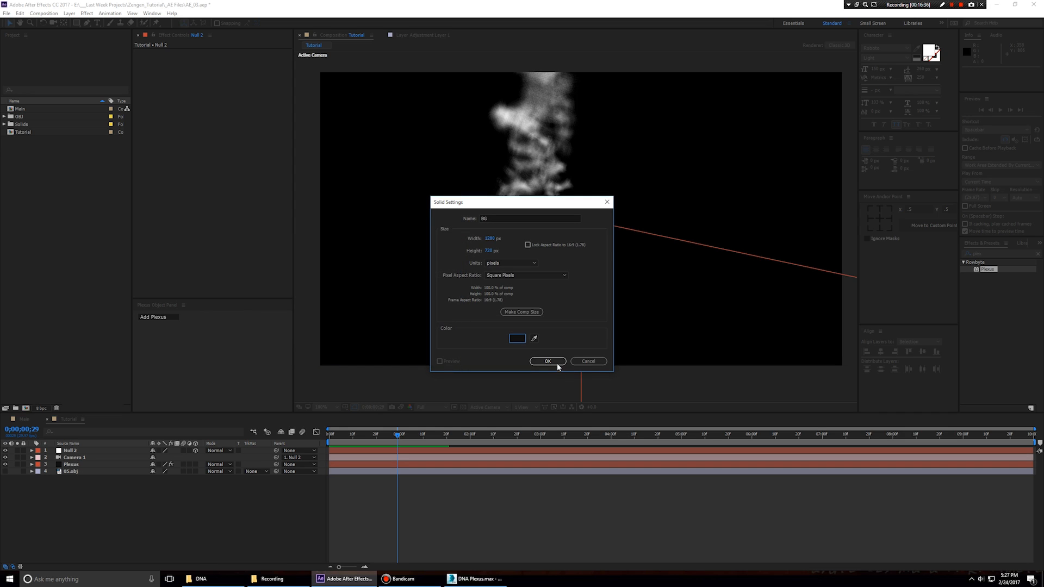
left_click(548, 361)
left_click_drag(68, 451, 75, 480)
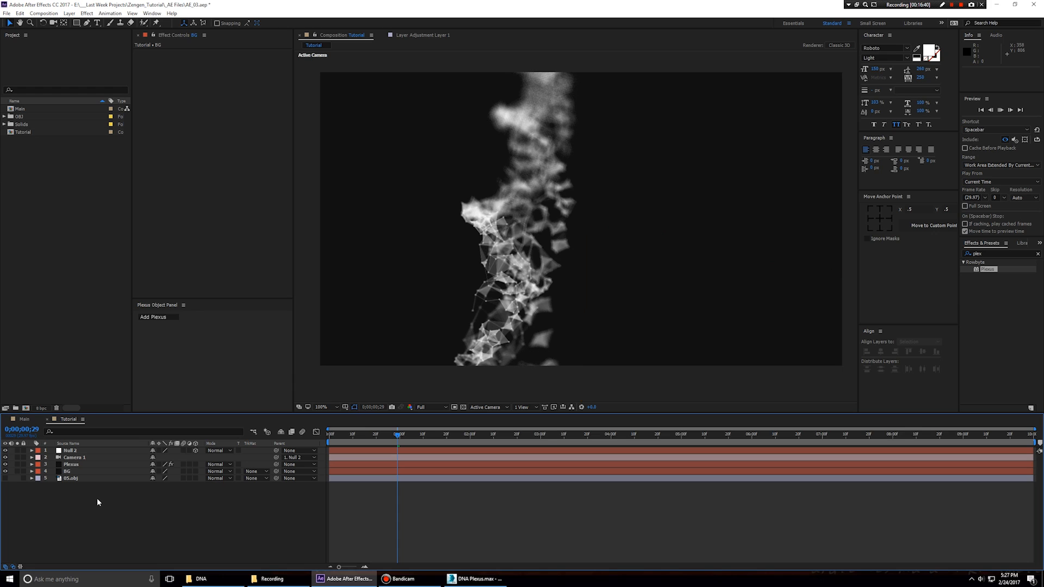
Step: Preview the DNA camera animation over the BG solid, including a replay from the first frame
key("space")
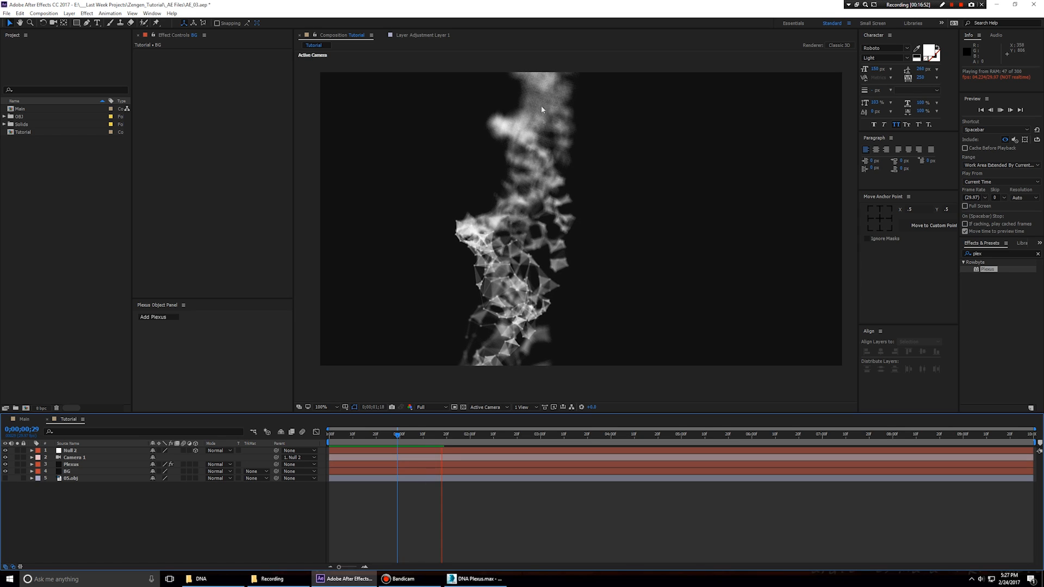
key("KP_0")
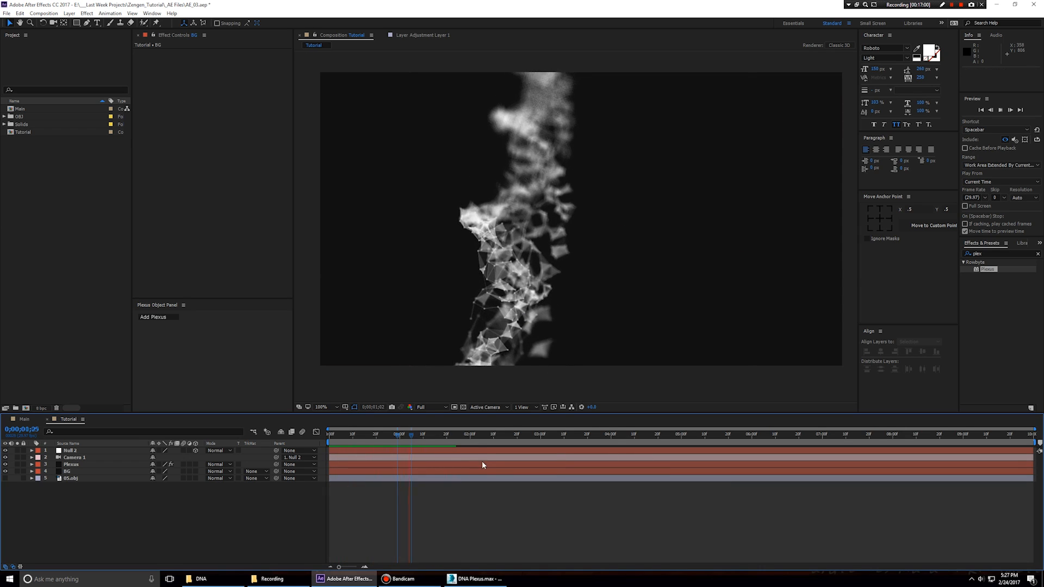
key("space")
key("Home")
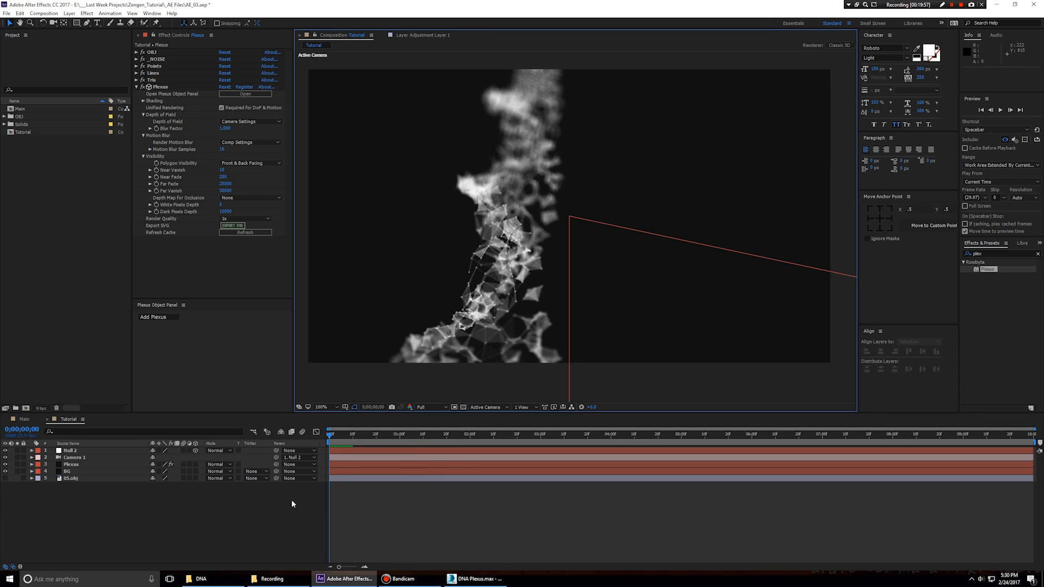
key("space")
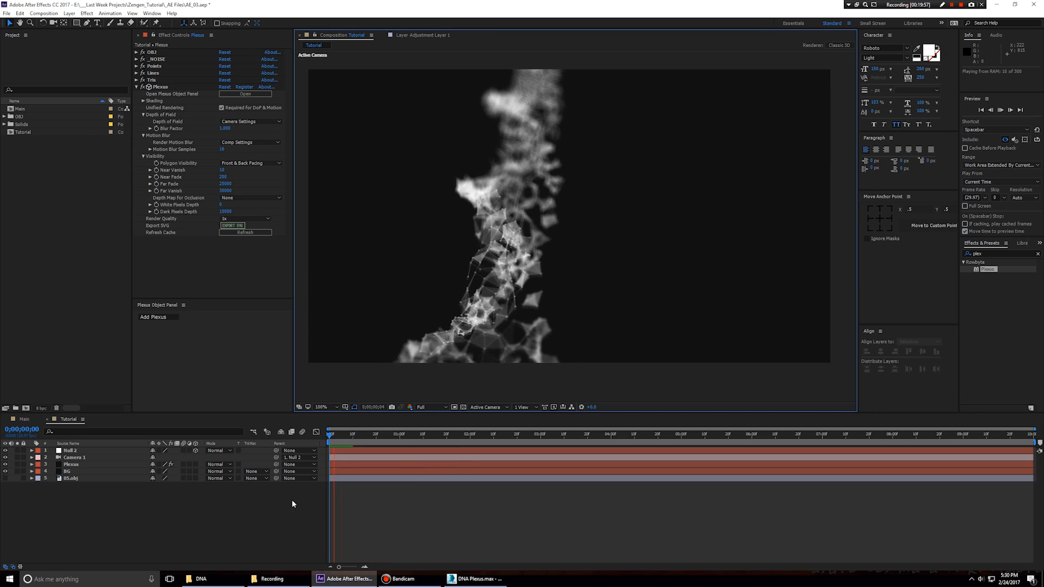
key("space")
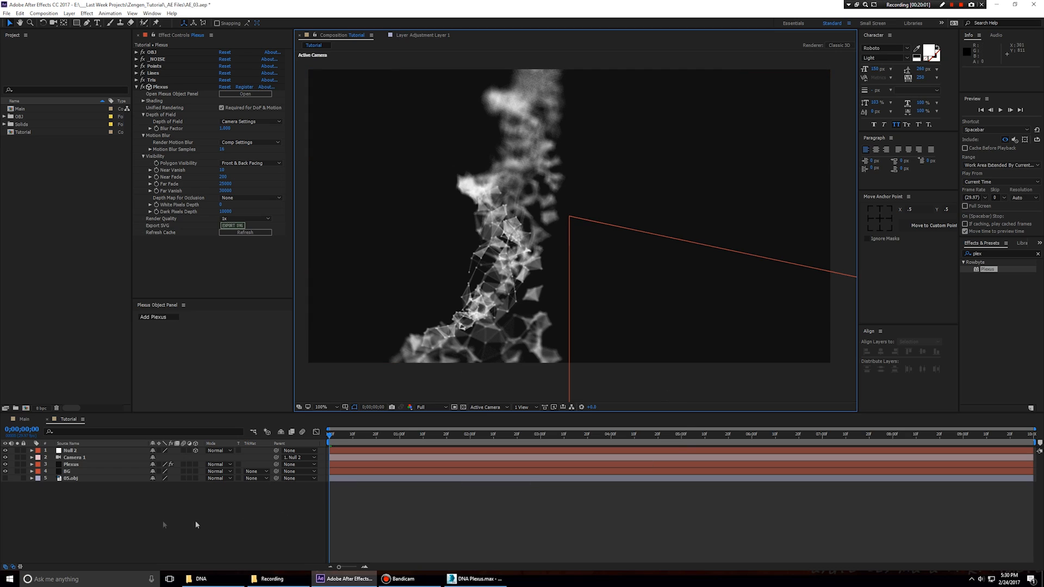
Step: Open the Transform OBJ settings of the Plexus layer's OBJ object
left_click(74, 464)
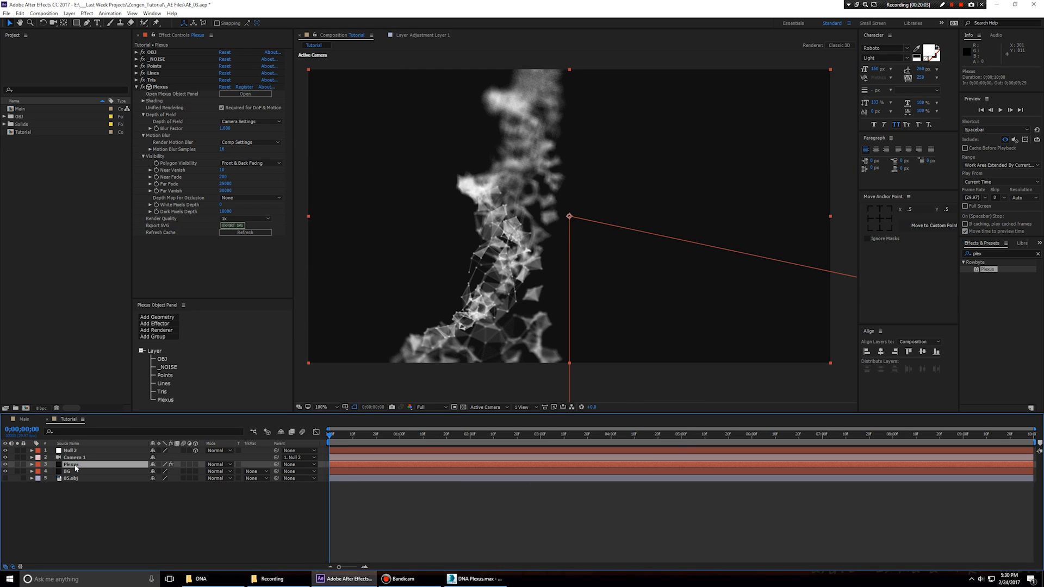
left_click(163, 359)
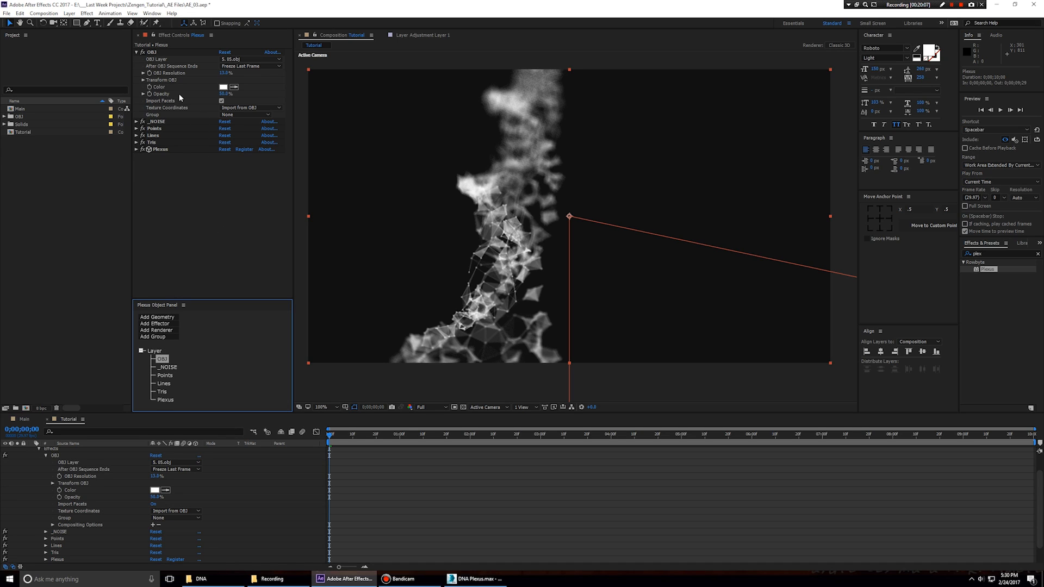
left_click(169, 81)
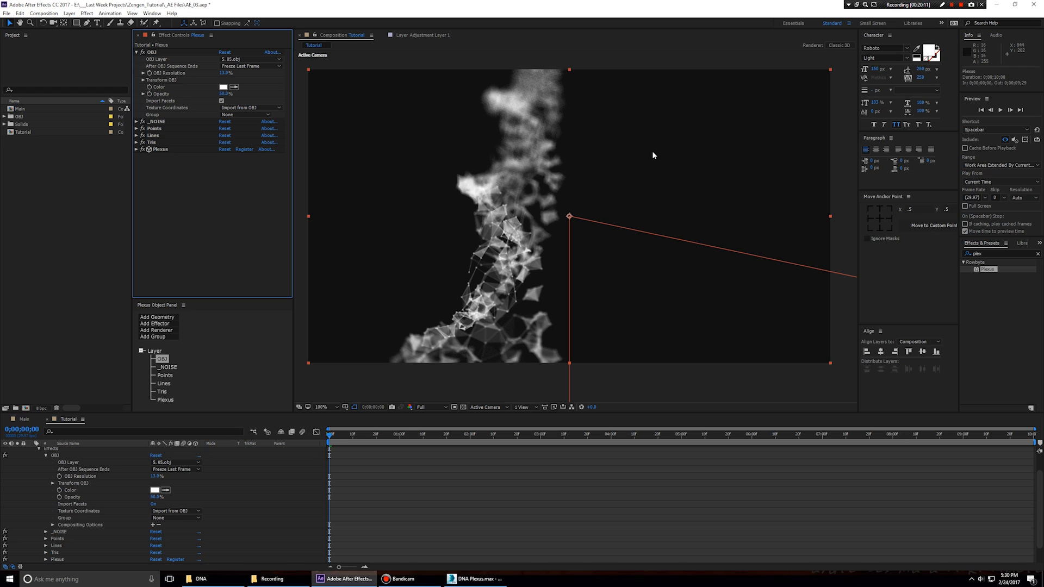
left_click(143, 80)
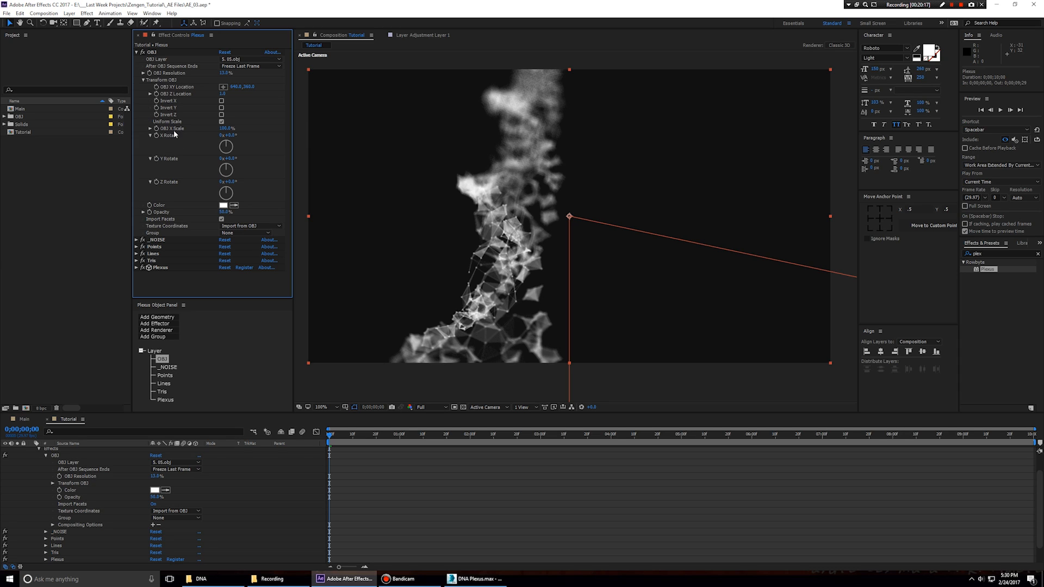
Step: Try a larger OBJ scale and a shifted OBJ Y location, undoing each trial
left_click_drag(232, 130, 231, 130)
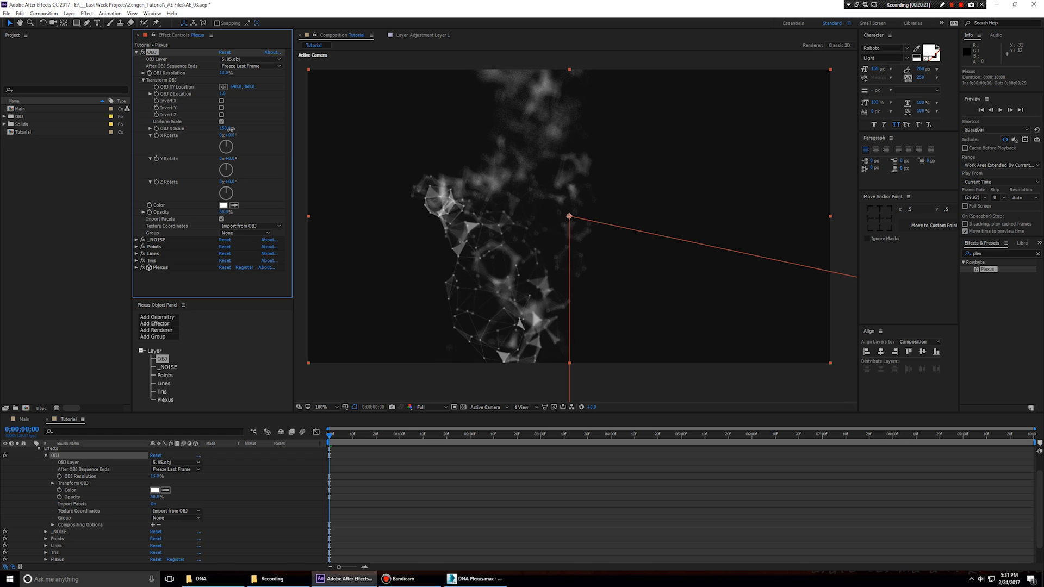
key("ctrl+z")
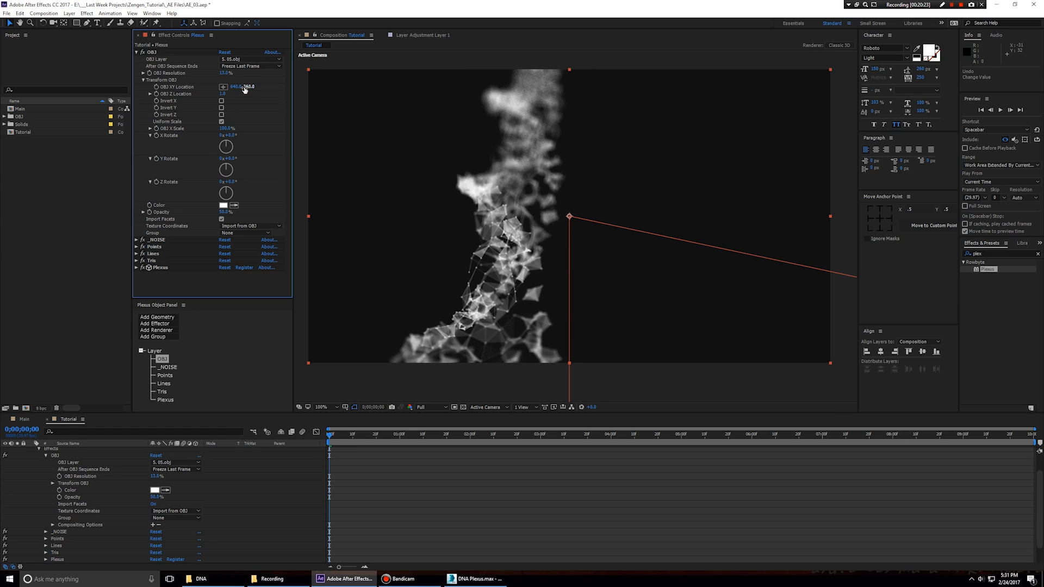
left_click_drag(245, 87, 253, 86)
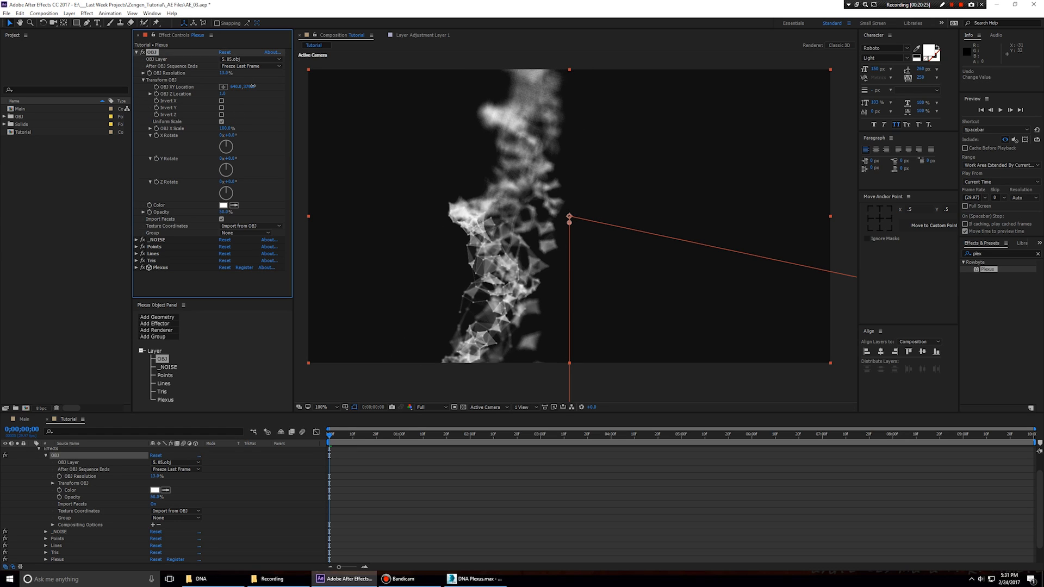
key("ctrl+z")
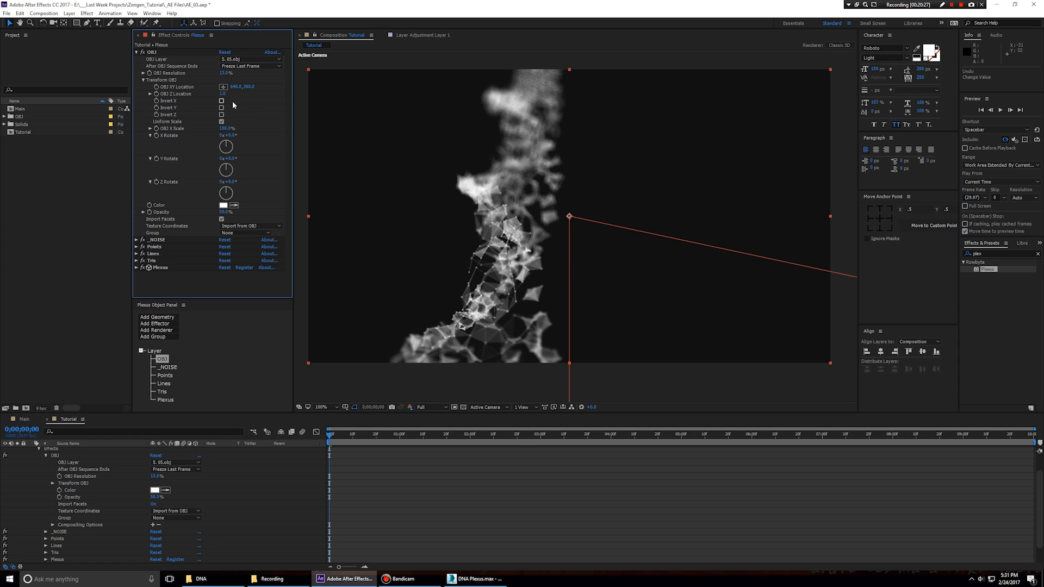
Step: Enlarge the DNA with the OBJ's uniform scale and test its rotation, undoing the rotation trials
left_click_drag(223, 94, 230, 126)
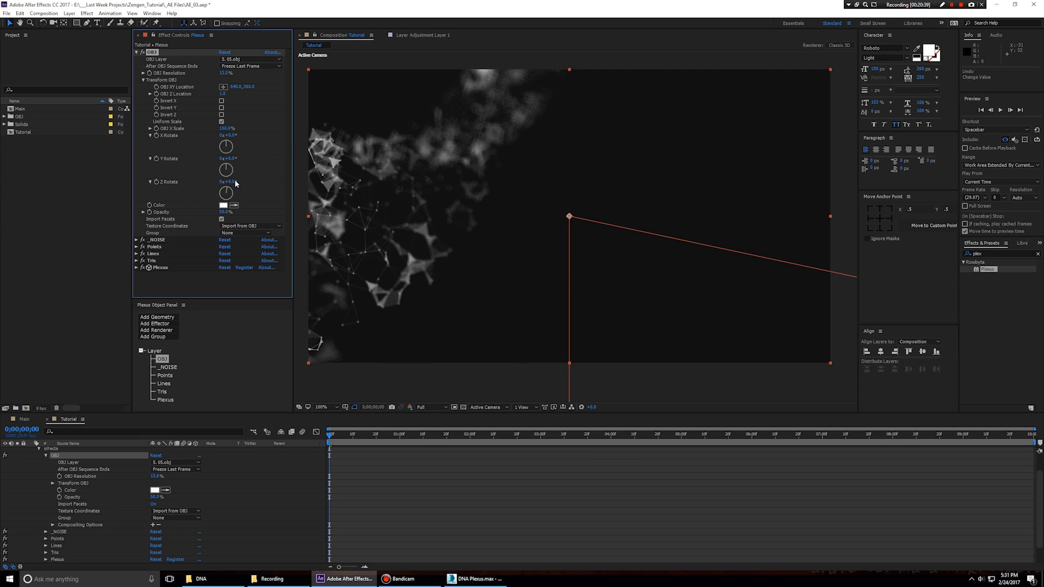
left_click_drag(235, 157, 279, 157)
key("ctrl+z")
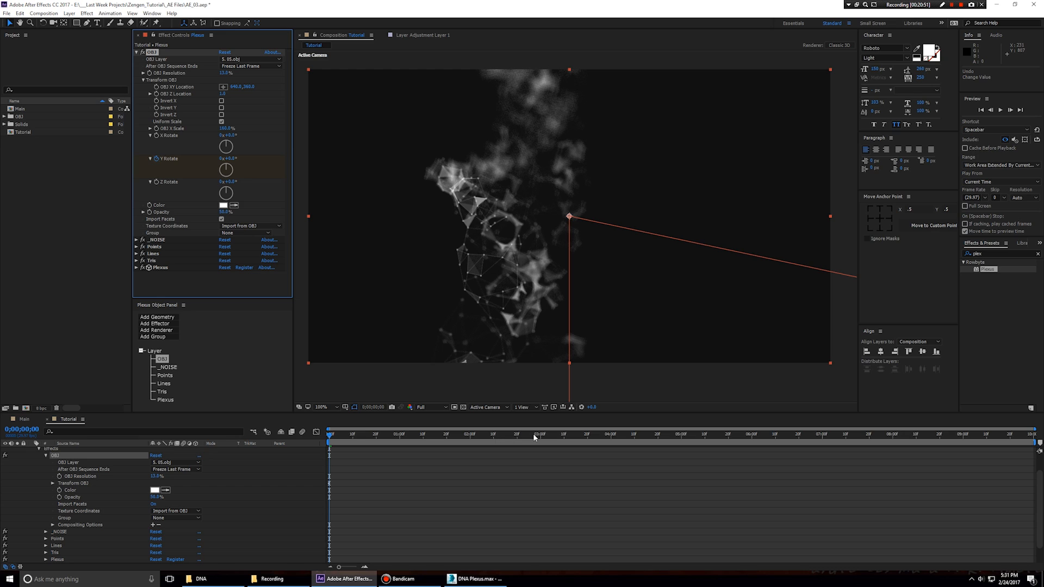
Step: Animate the OBJ's Y Rotate from 0° at the start to 30° at 4 seconds and preview the rotation
left_click(611, 435)
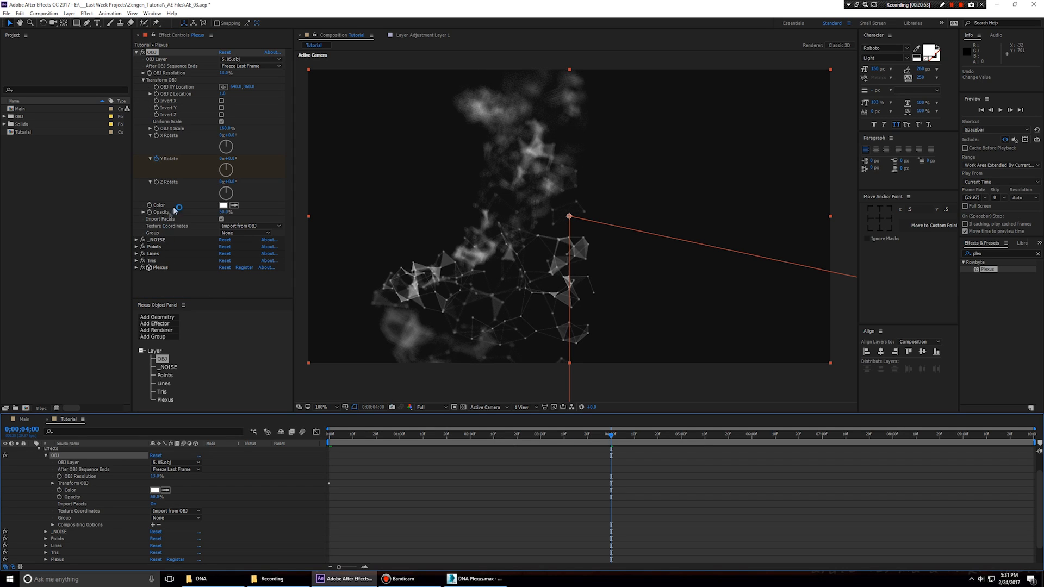
left_click_drag(232, 157, 244, 154)
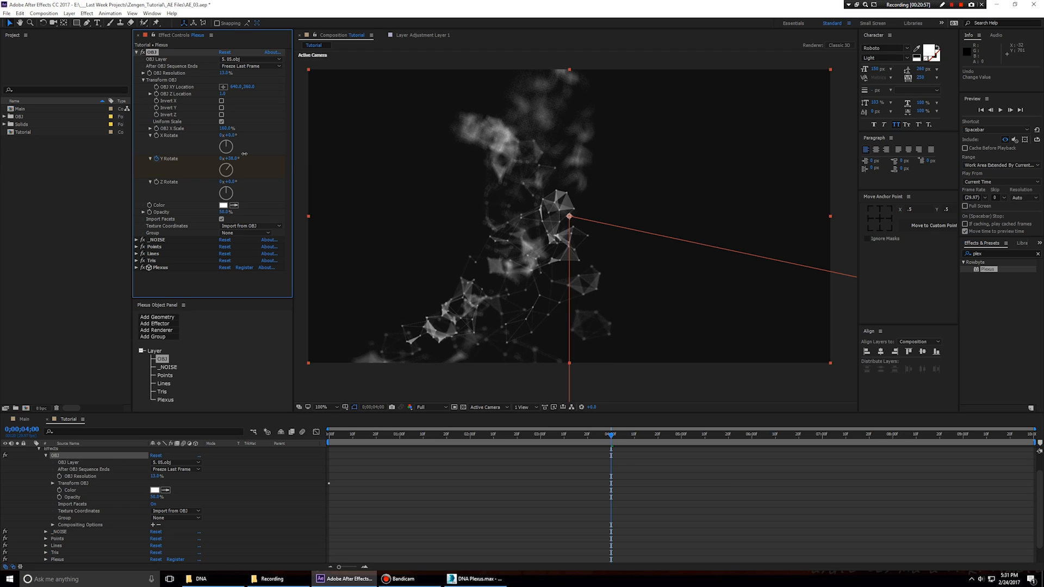
key("space")
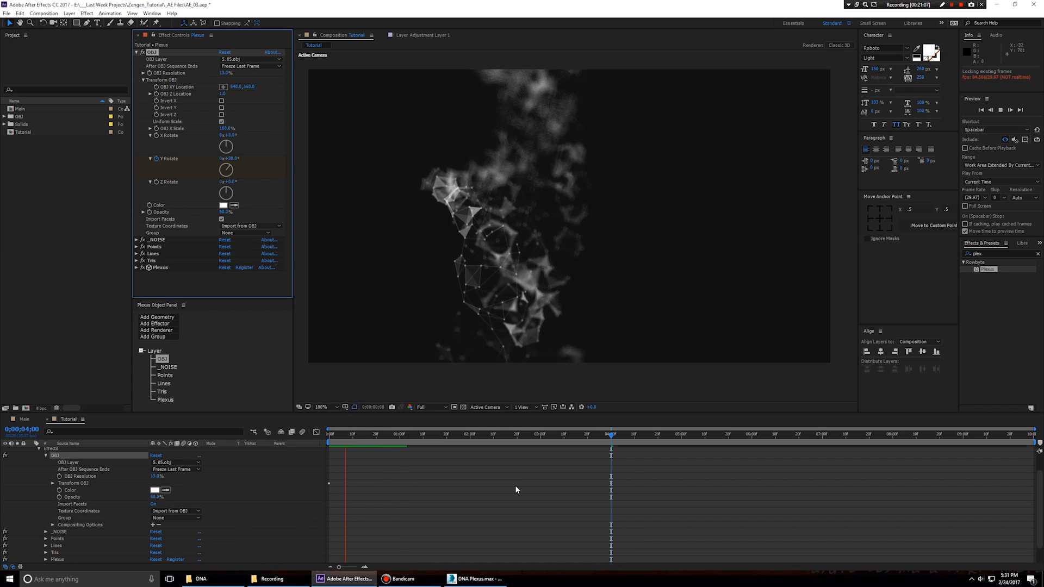
key("space")
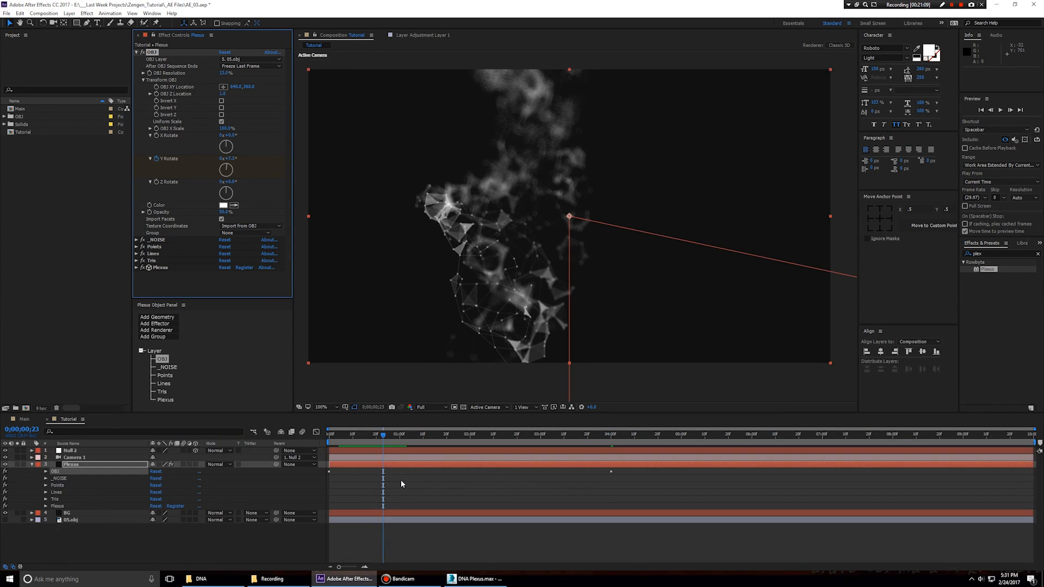
Step: Set the Plexus Tris renderer's Calc Triangles Distance to Only One Frame and preview the animation
key("u")
left_click_drag(383, 439, 352, 442)
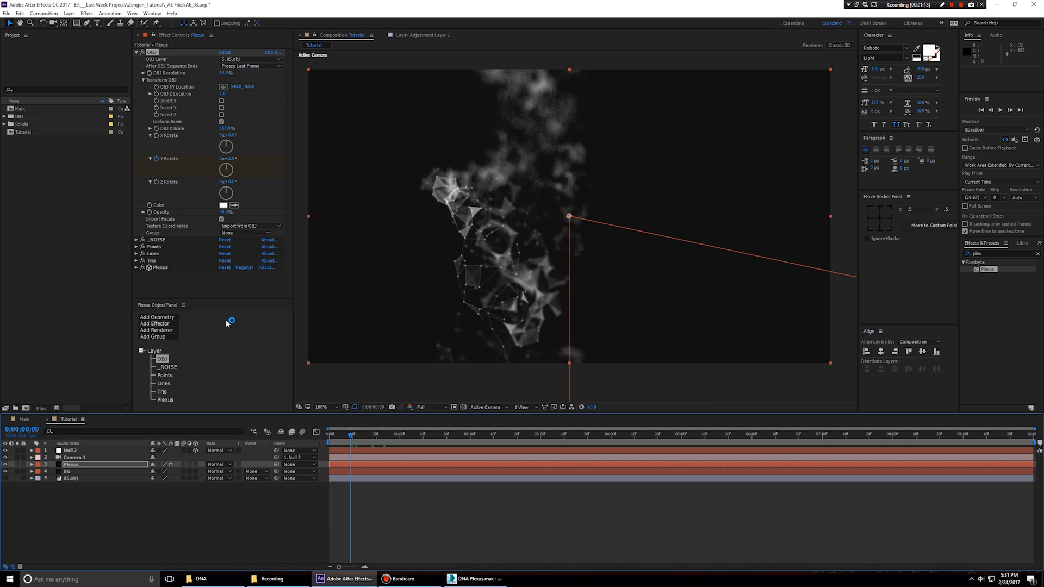
left_click(162, 392)
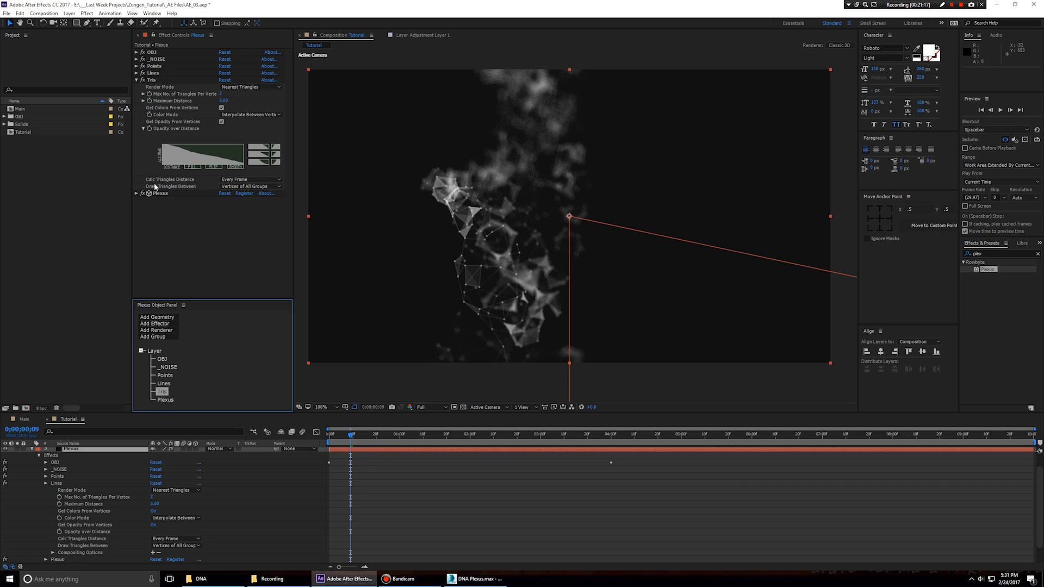
left_click(237, 179)
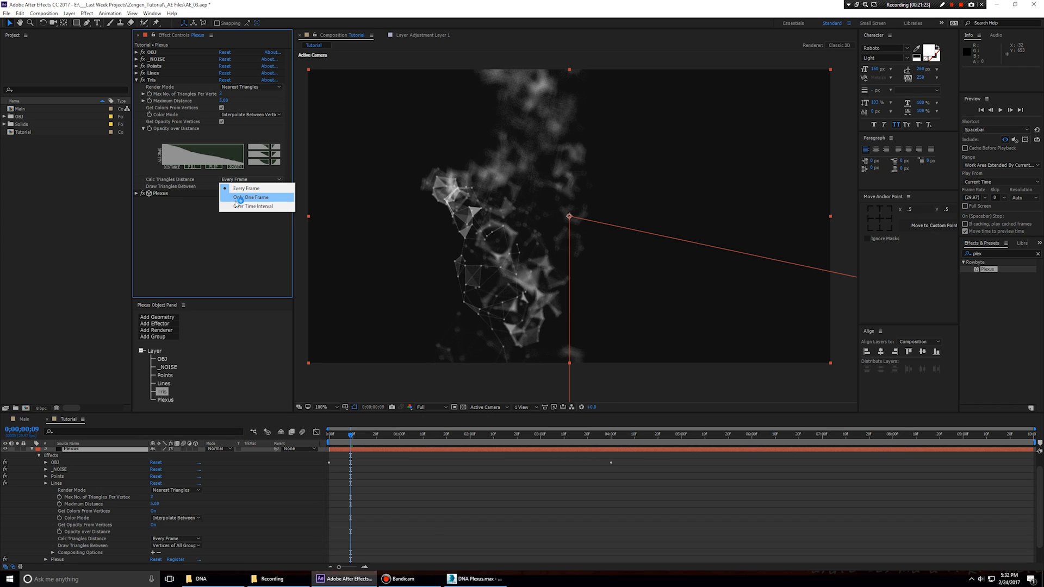
left_click(237, 199)
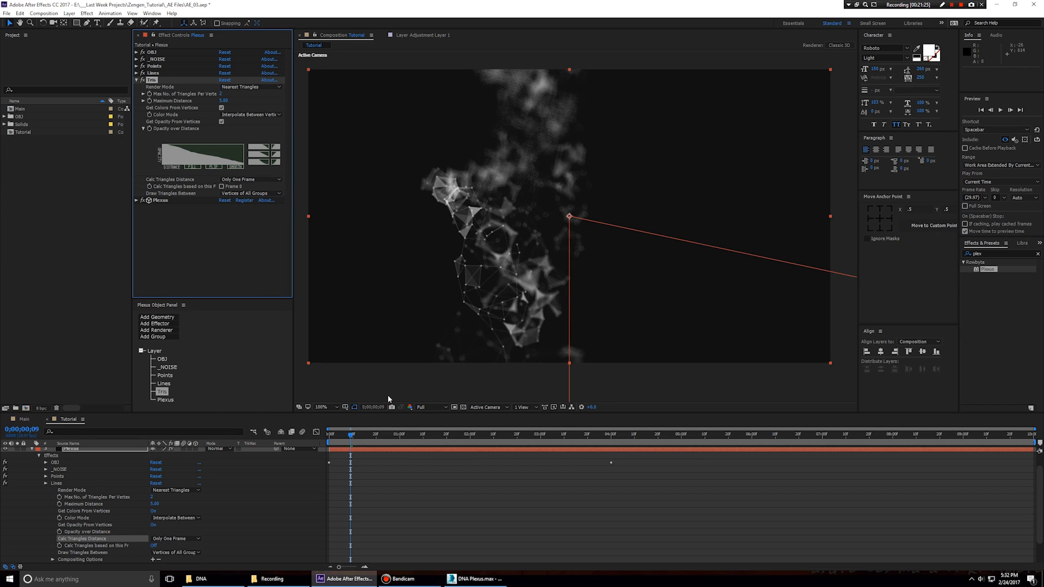
key("space")
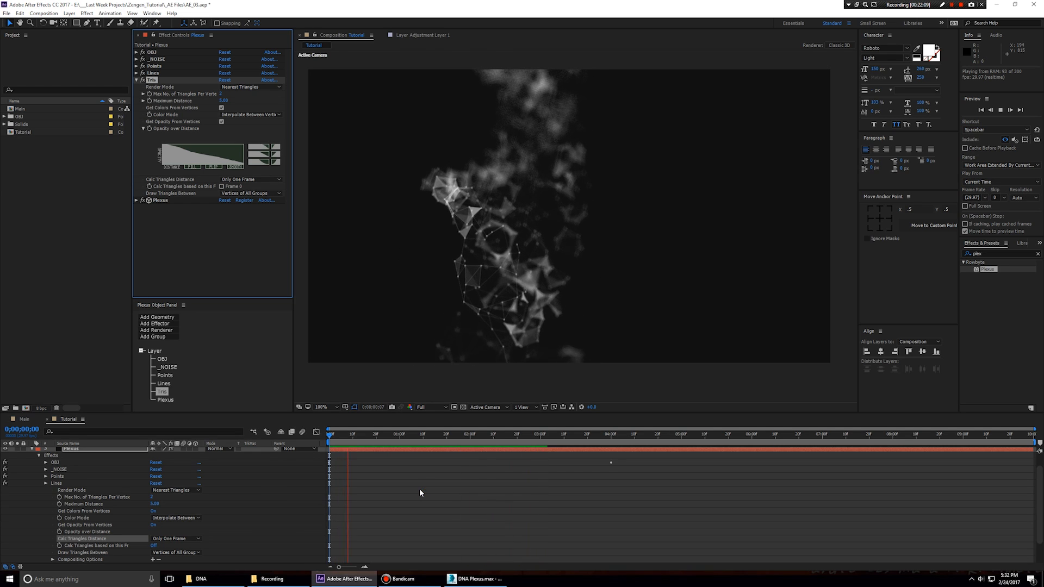
key("space")
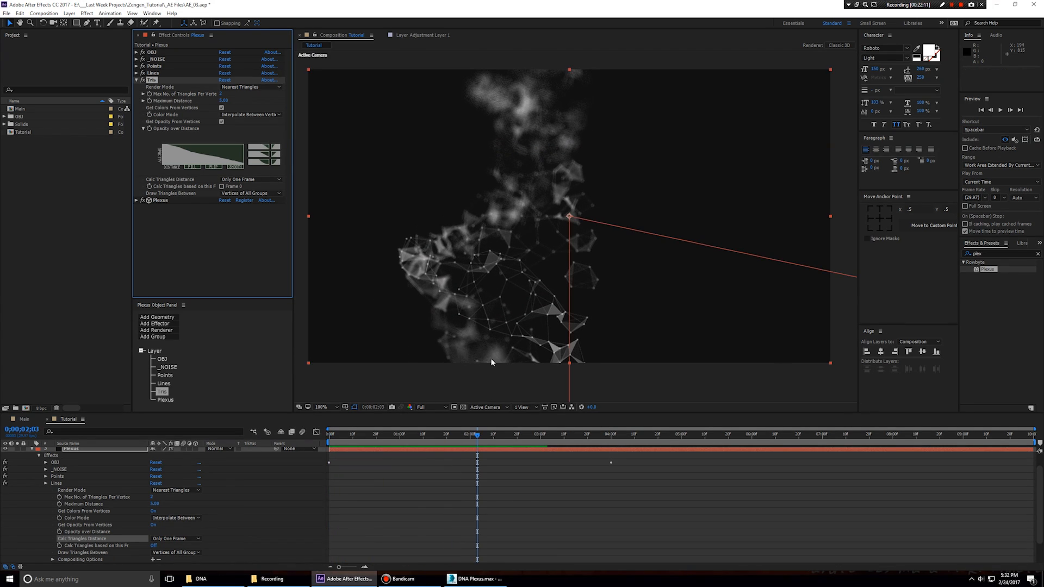
left_click_drag(476, 436, 454, 435)
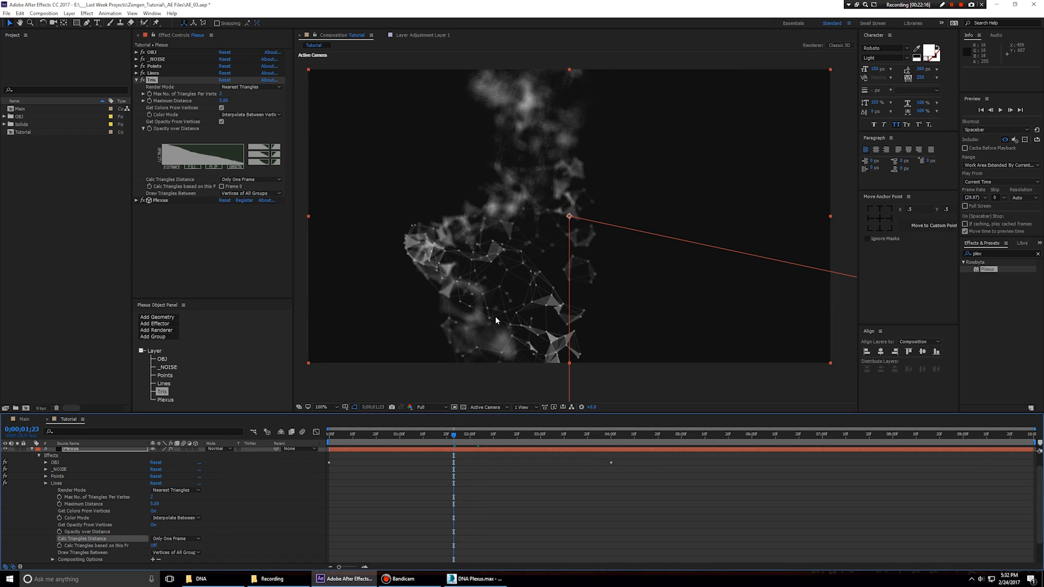
Step: Drive the Plexus noise effector's Noise X Offset with the expression time*5
scroll(125, 483, "up", 1)
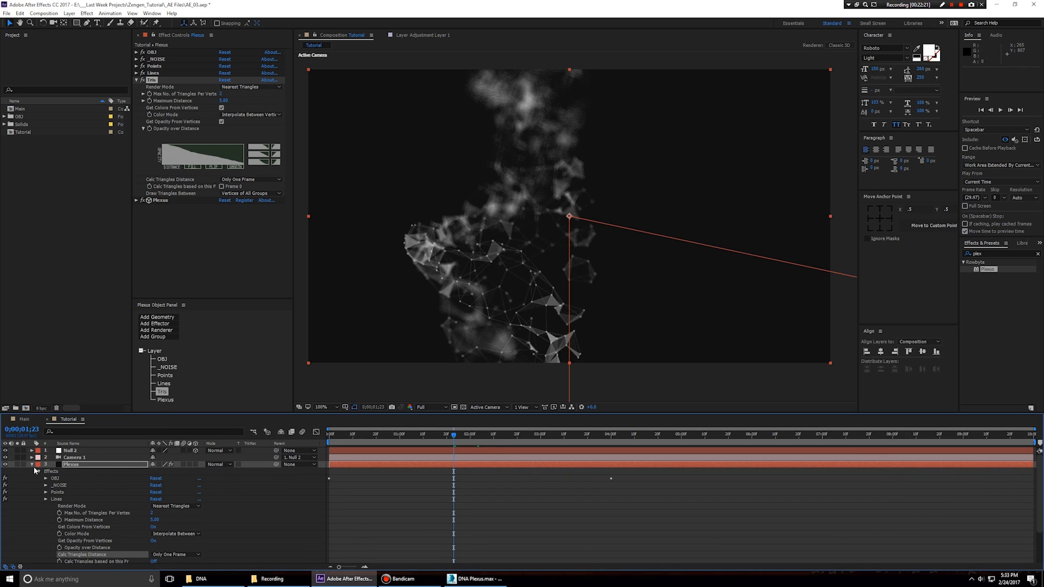
left_click(76, 466)
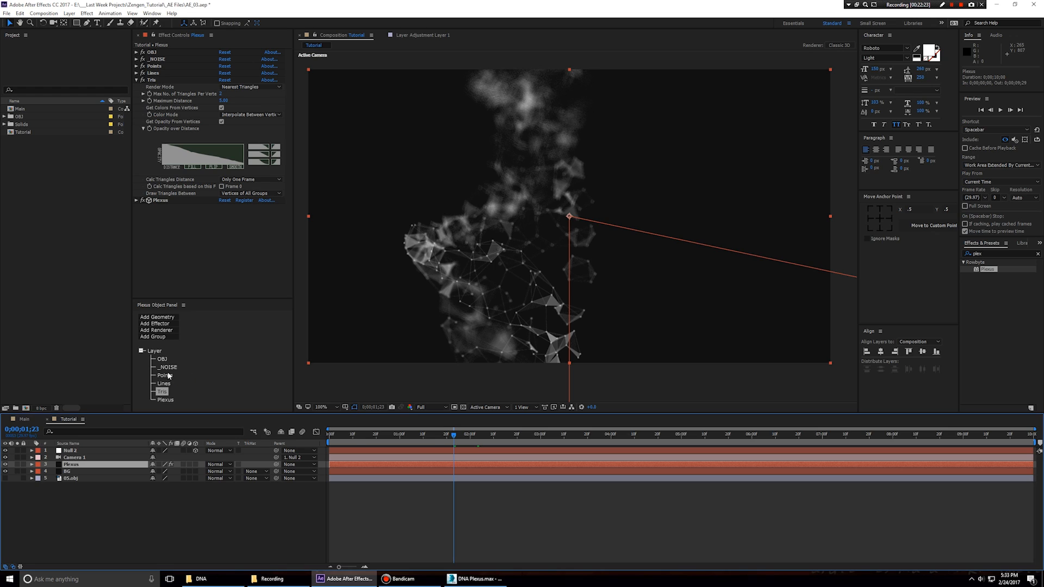
left_click(169, 368)
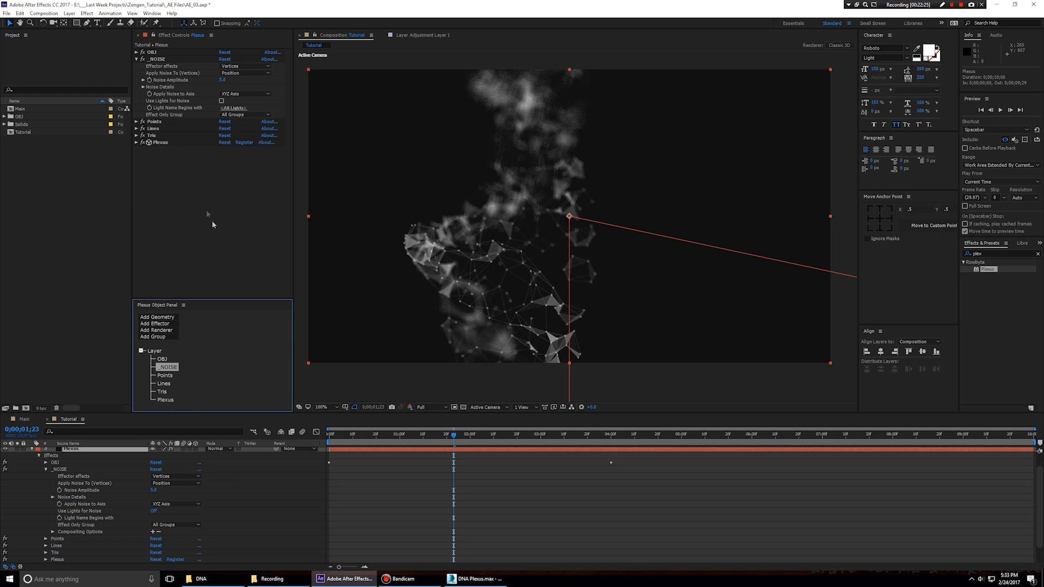
left_click(143, 87)
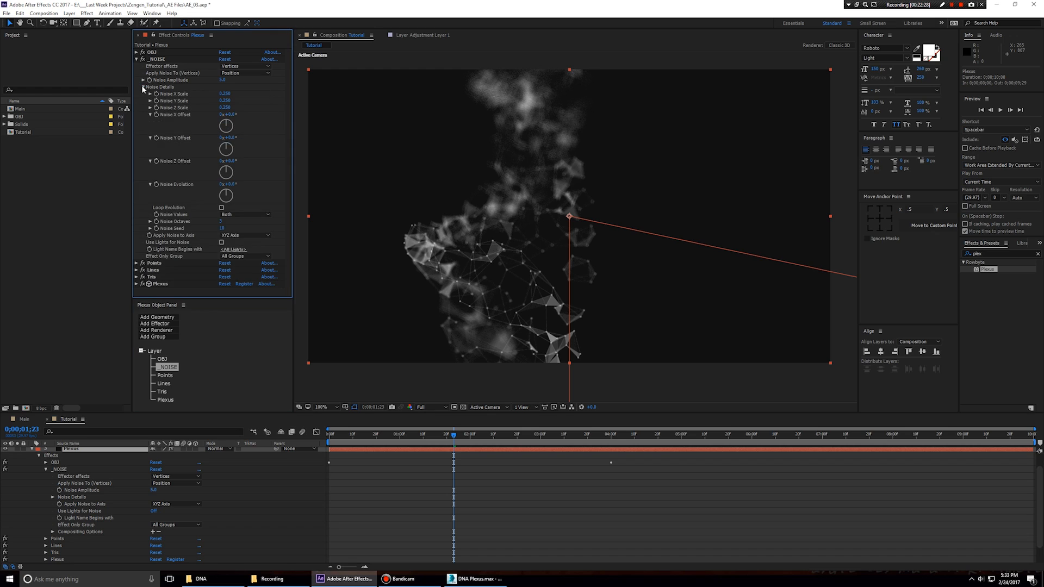
left_click(155, 115, "alt")
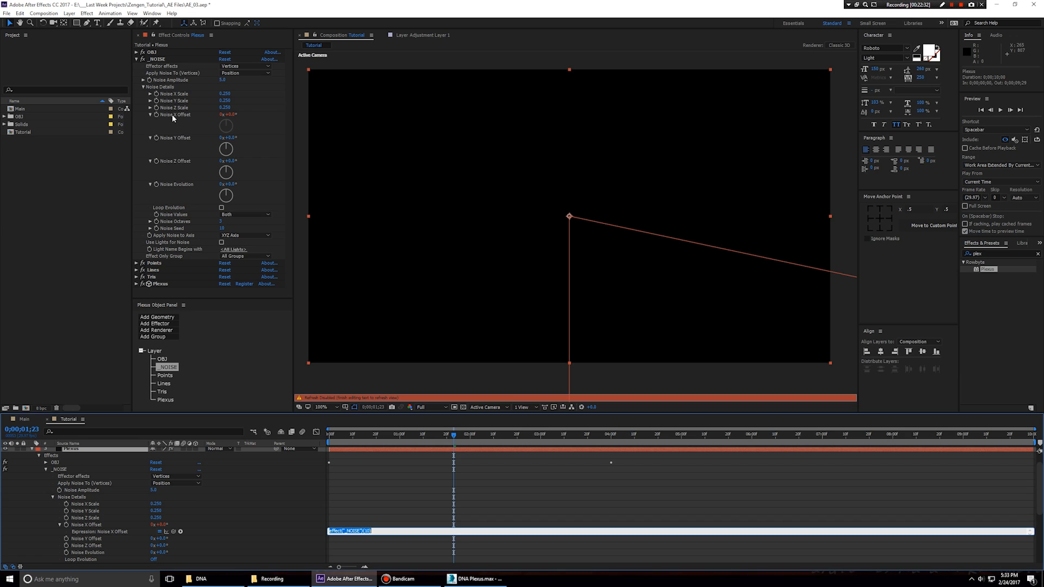
type("time*5")
key("KP_Enter")
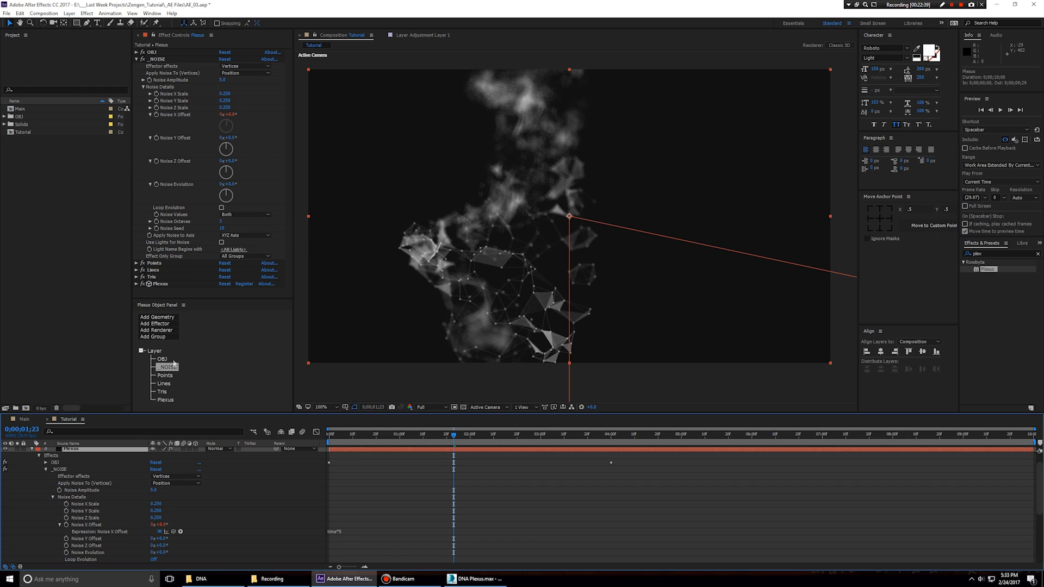
Step: Show the Tris renderer's settings and preview the DNA with the animated noise
left_click(163, 391)
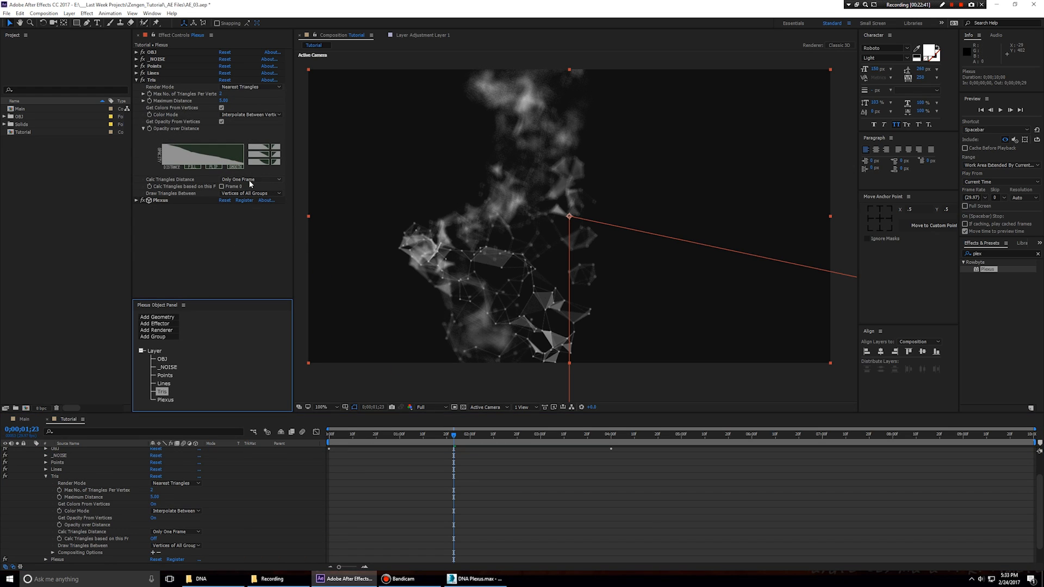
key("space")
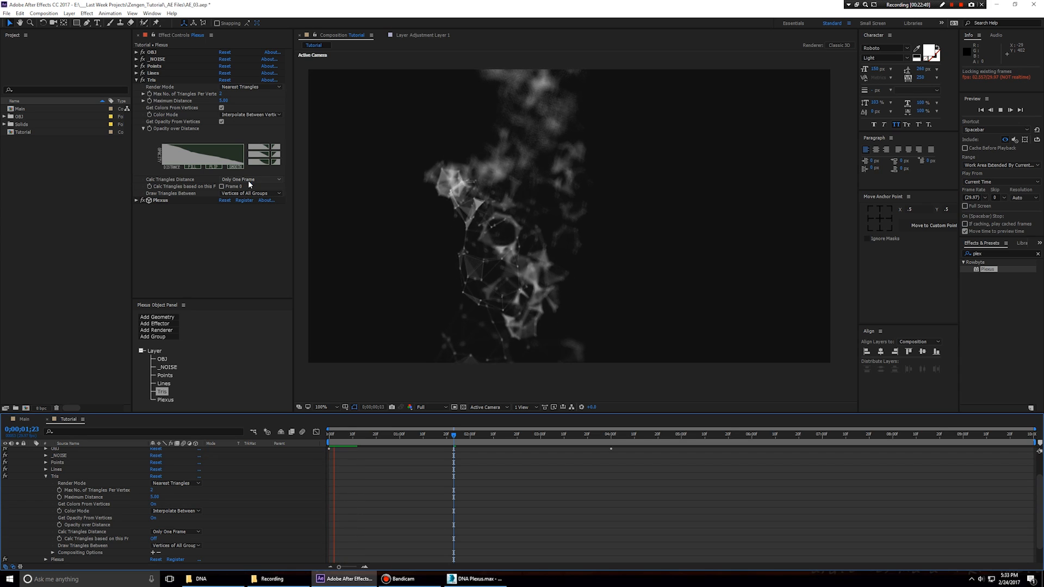
key("space")
scroll(396, 497, "down", 1)
scroll(396, 497, "up", 2)
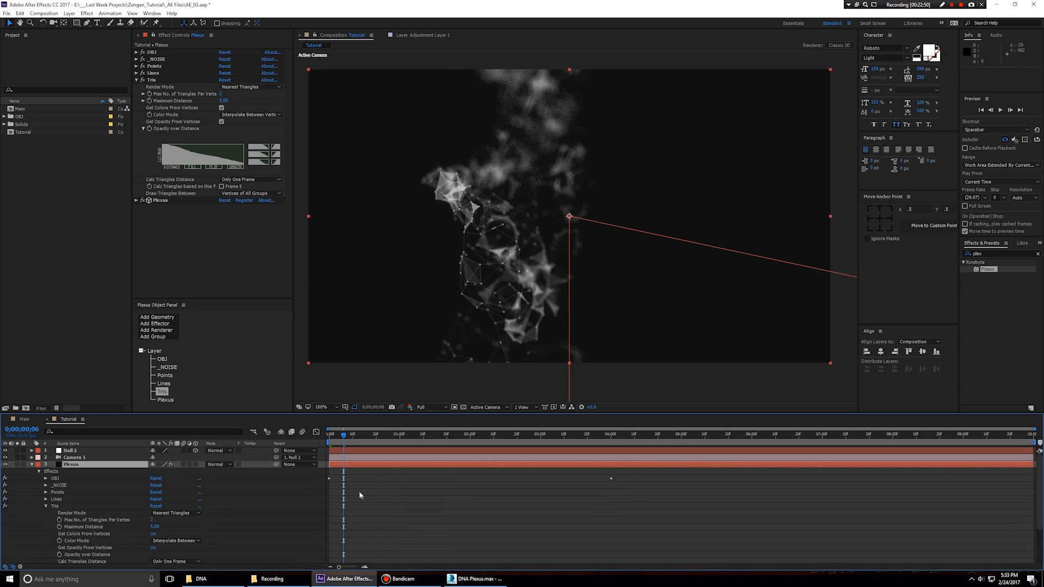
Step: Change the Noise X Offset expression to time*2 and preview the slower noise
scroll(59, 506, "down", 1)
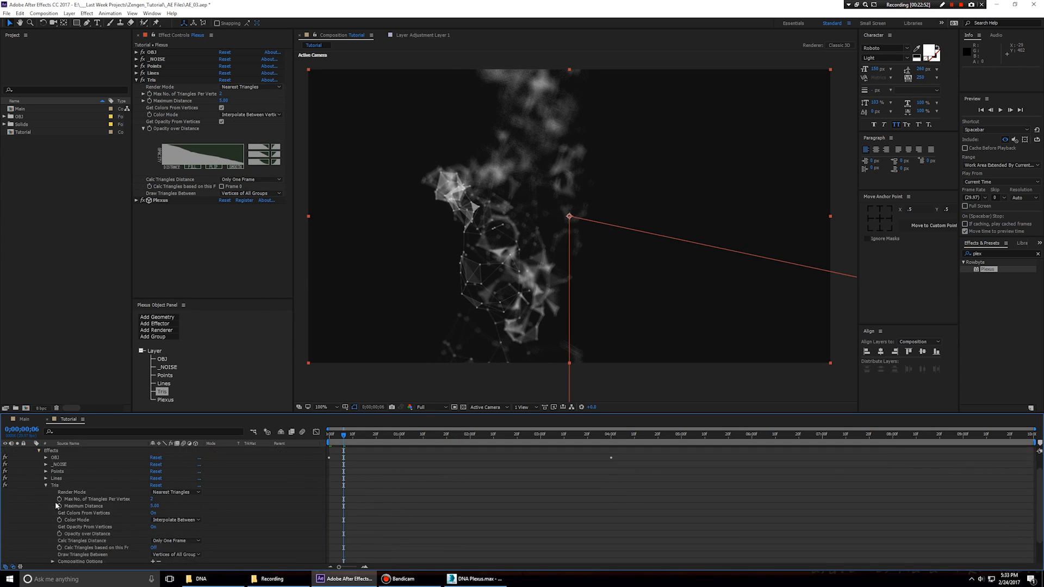
left_click(45, 465)
scroll(45, 467, "down", 1)
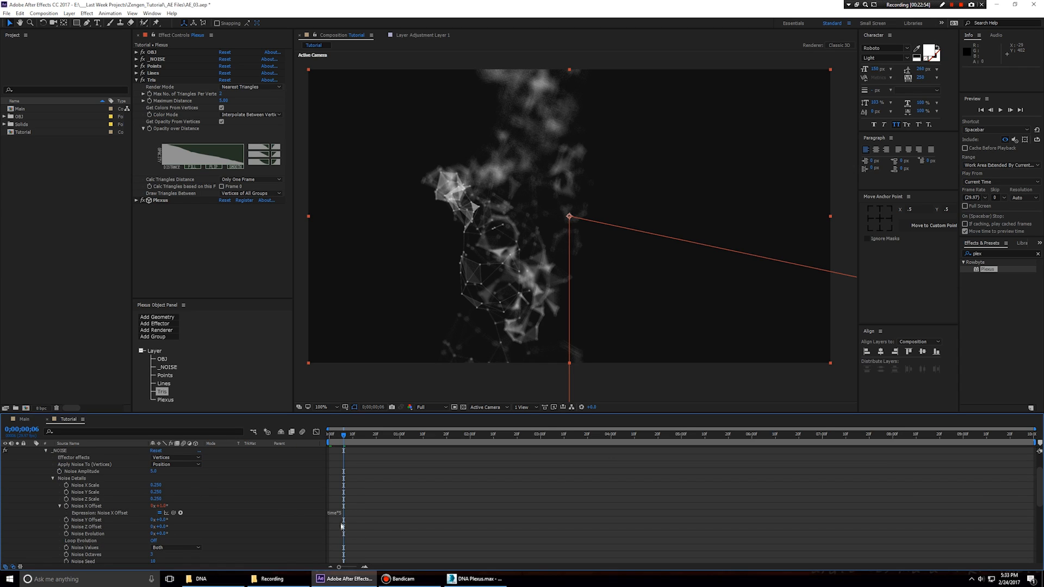
left_click(365, 511)
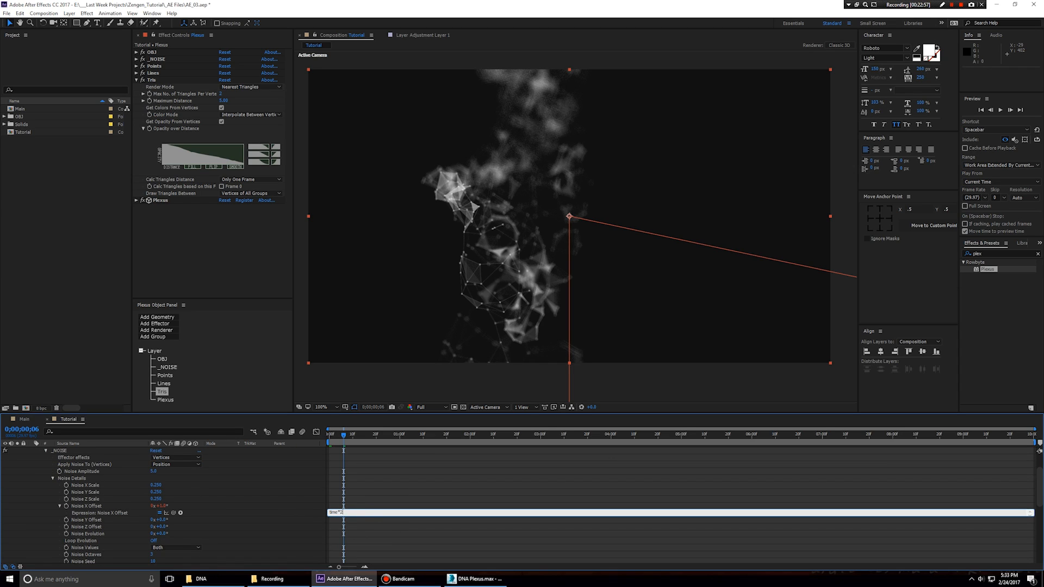
key("KP_Enter")
key("space")
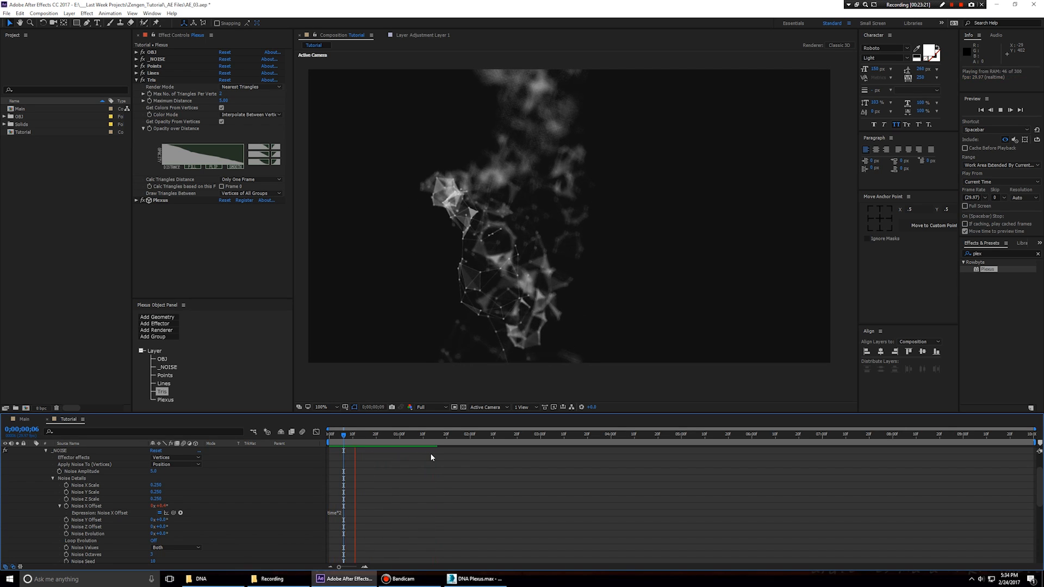
key("space")
Step: Reduce the aperture in Camera 1's options, trying 1 pixel before setting it to 2 pixels
key("e")
key("e")
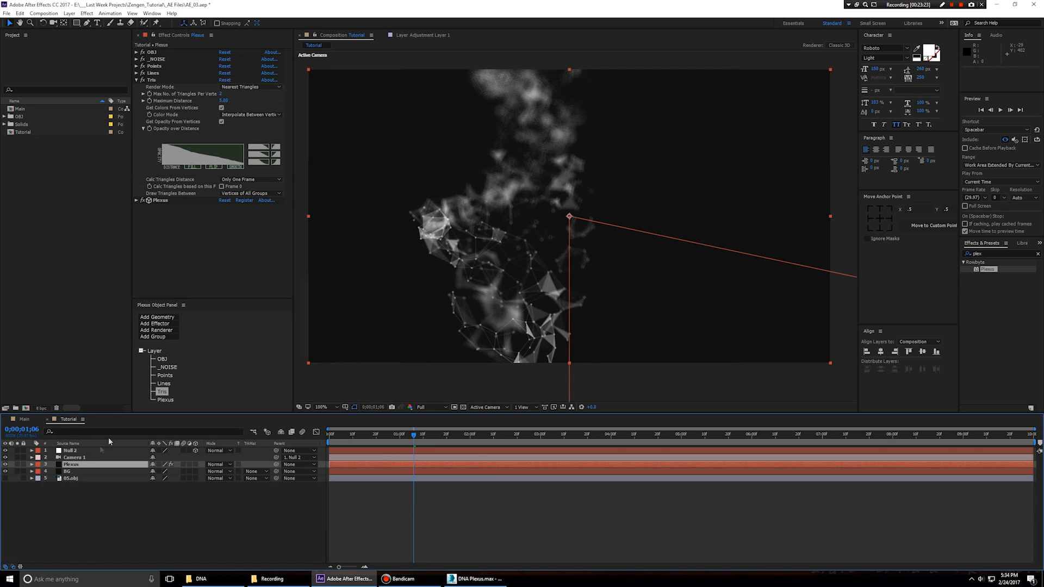
left_click(165, 400)
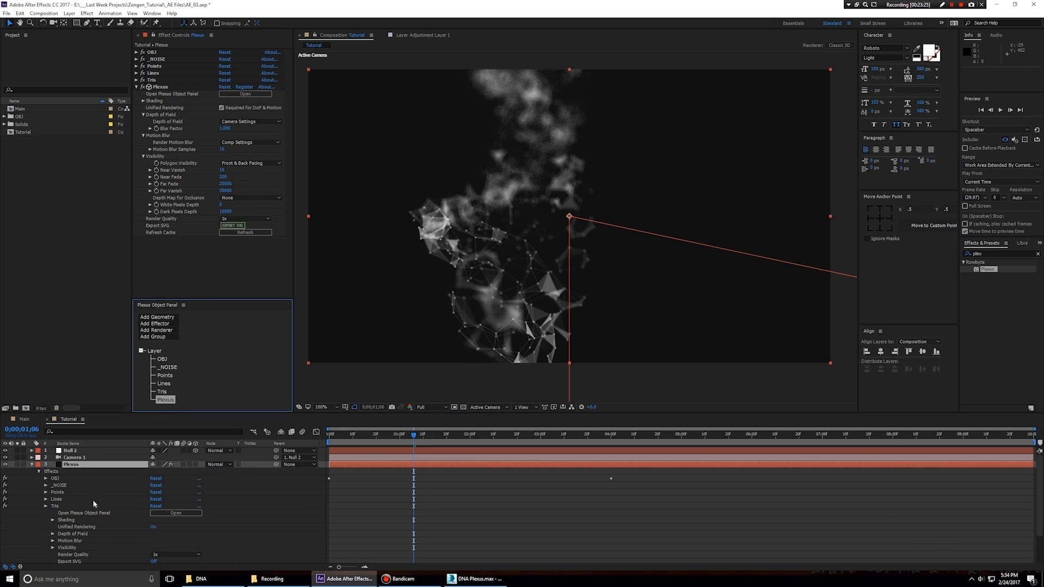
left_click(74, 457)
key("a")
key("a")
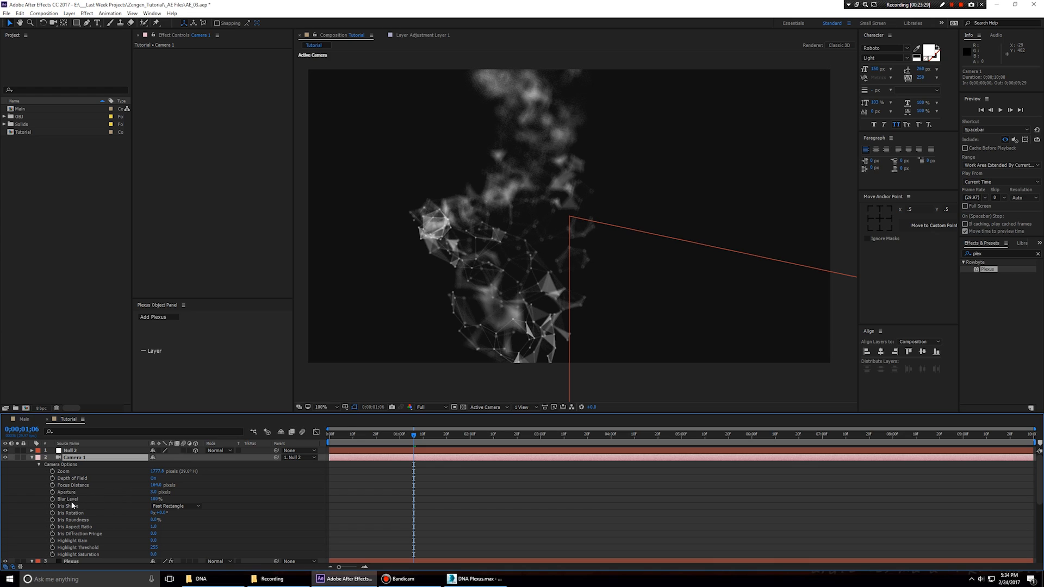
left_click(70, 494)
left_click(153, 492)
type("1")
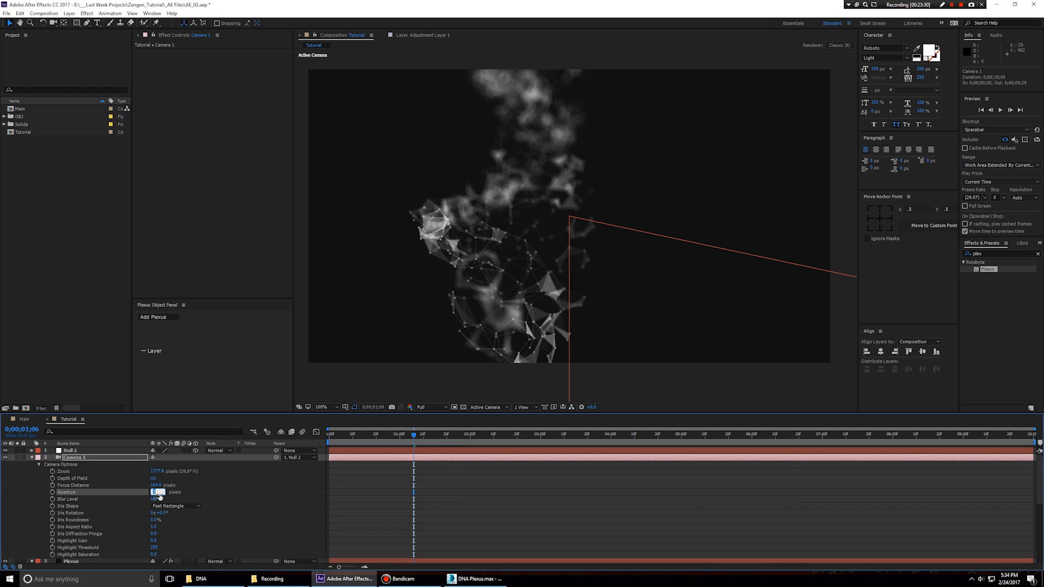
left_click(276, 486)
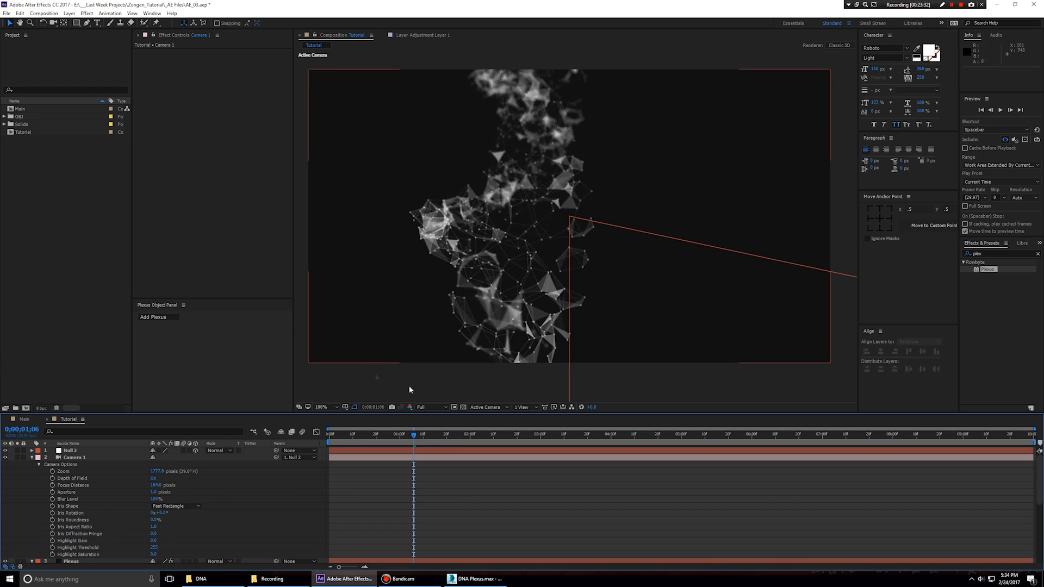
left_click(153, 493)
type("2")
left_click(216, 486)
Step: Set the Plexus Render Quality to 8x and preview the composition from the start
scroll(219, 494, "down", 3)
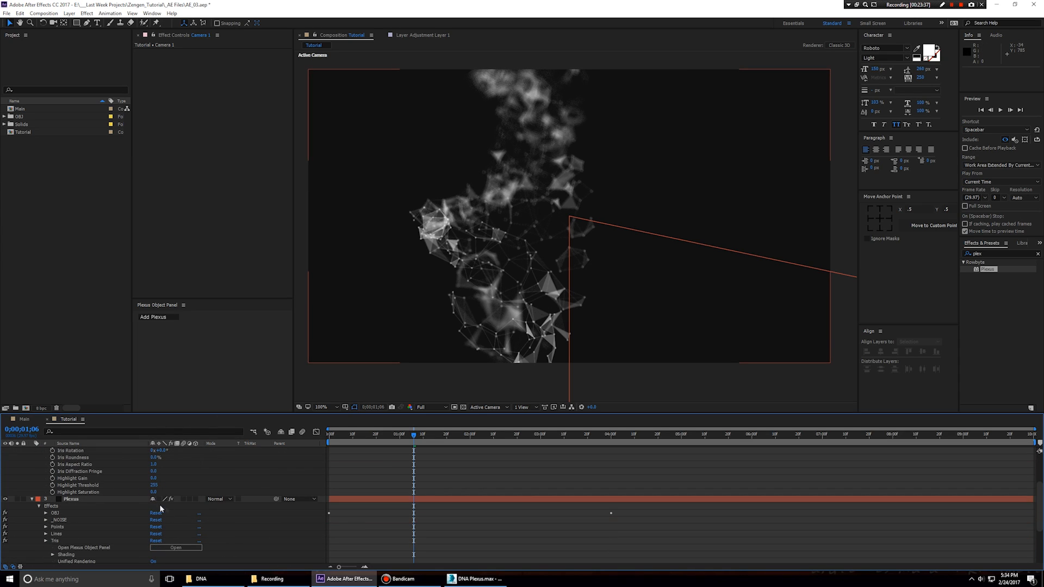
left_click(94, 497)
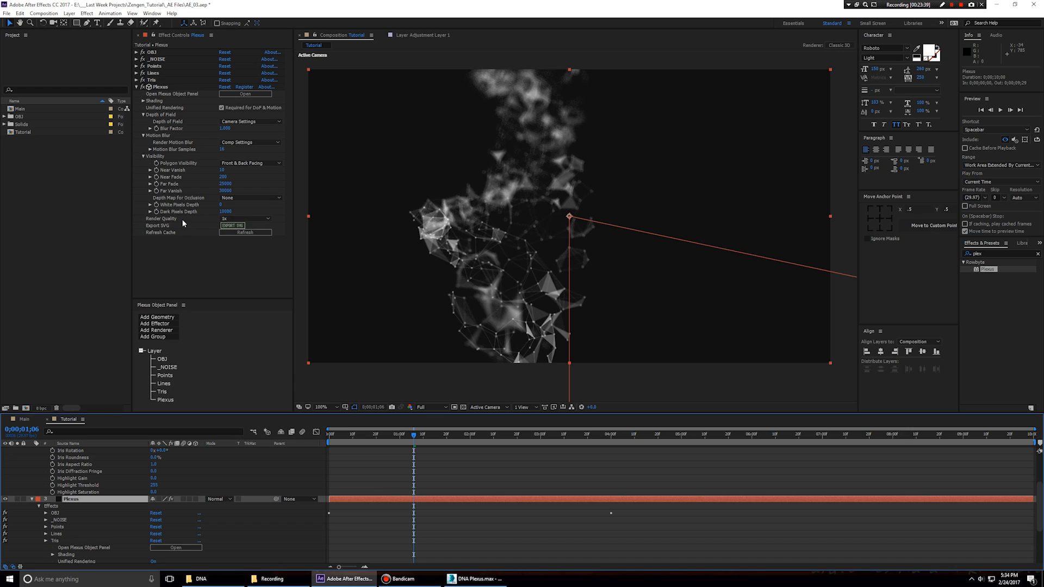
left_click(229, 220)
left_click(246, 288)
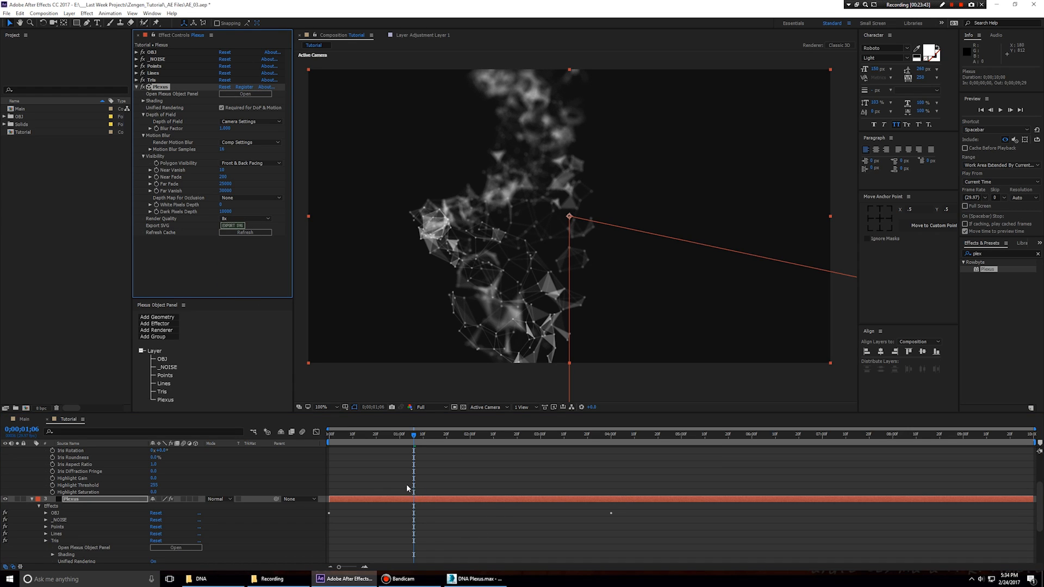
key("Home")
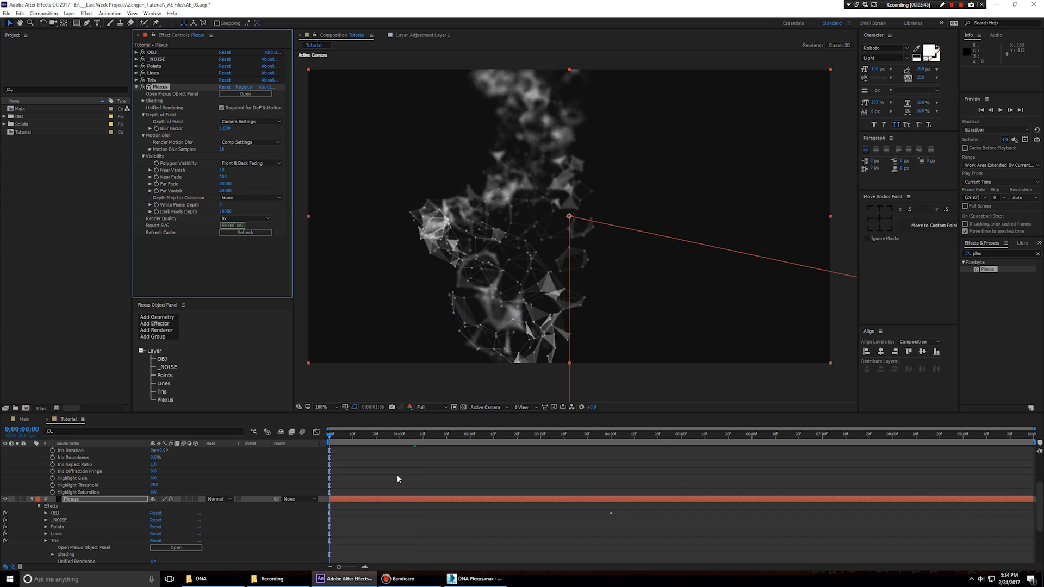
key("space")
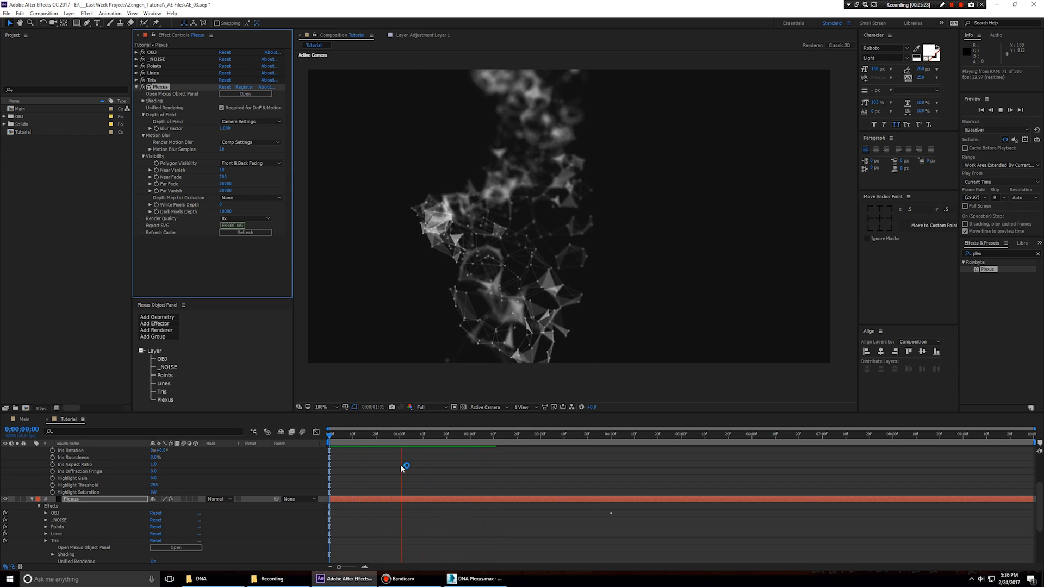
key("space")
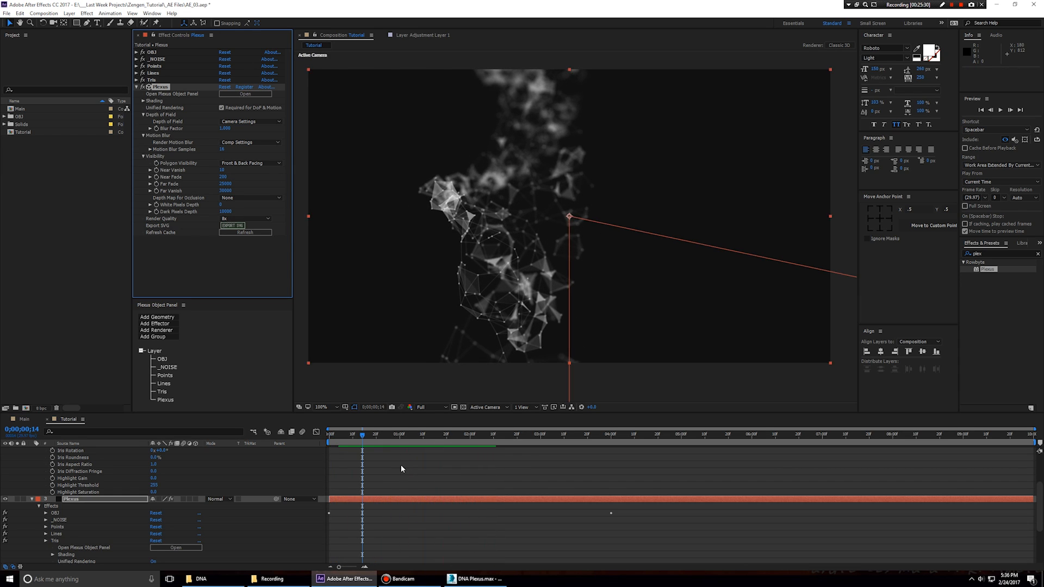
Step: Collapse the layer properties in the Tutorial timeline and switch to the Main composition
left_click(401, 466)
key("e")
key("e")
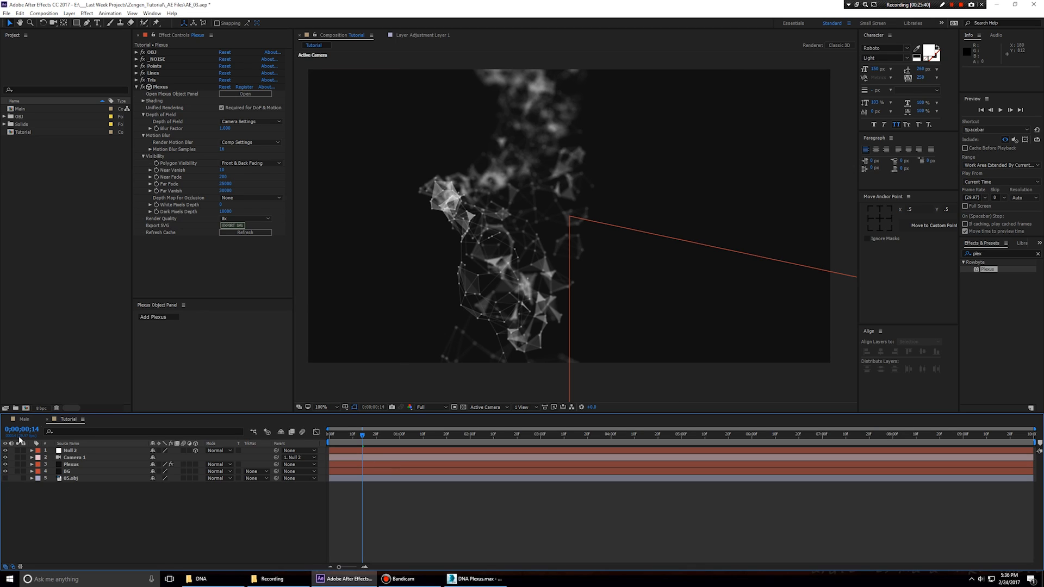
left_click(48, 419)
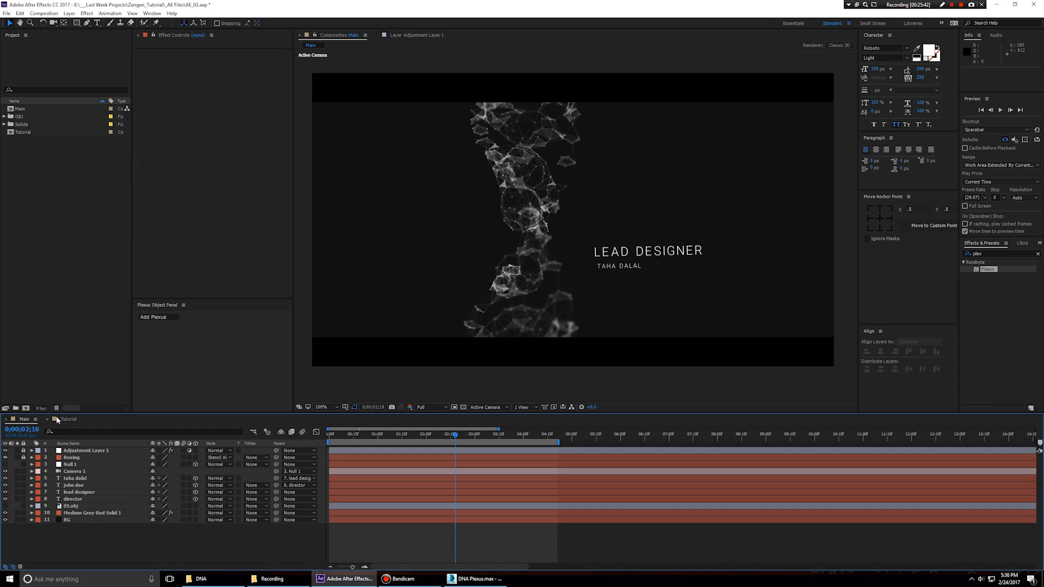